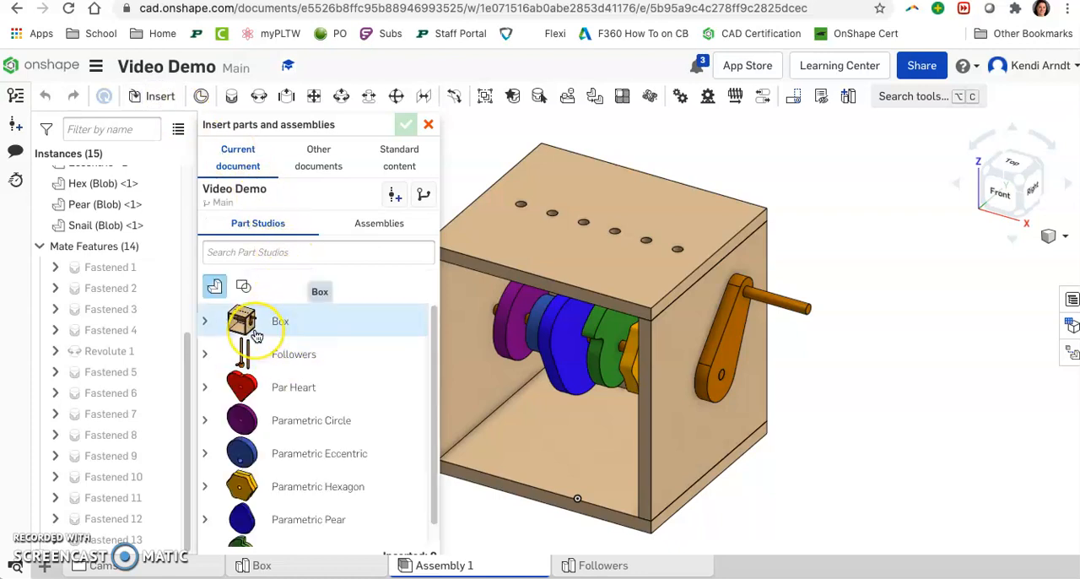
Step: Insert all parts of the Followers part studio beside the box and move the collar down off the pointed follower
left_click(208, 355)
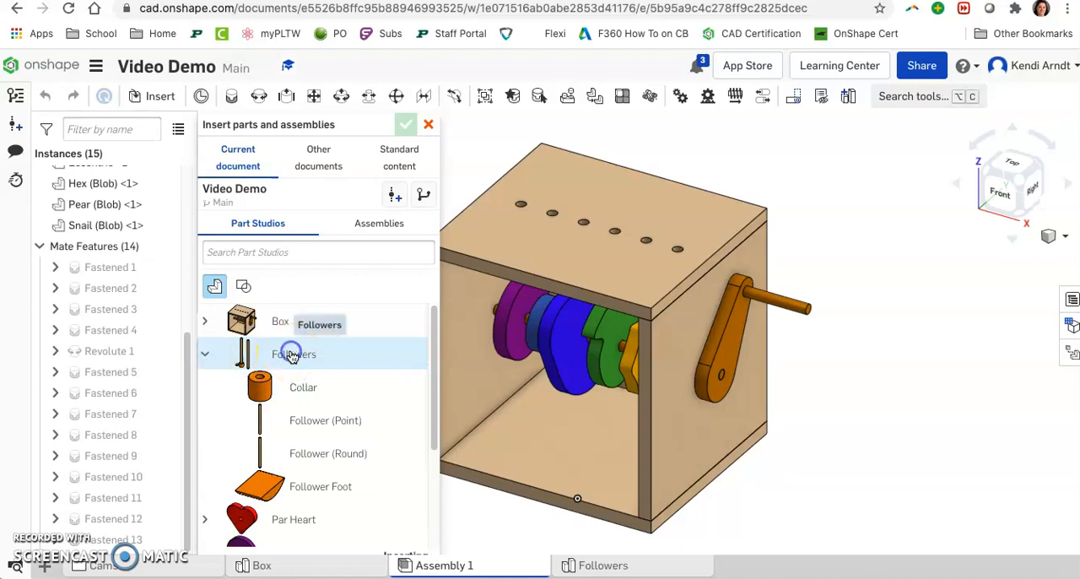
left_click(291, 355)
left_click(885, 298)
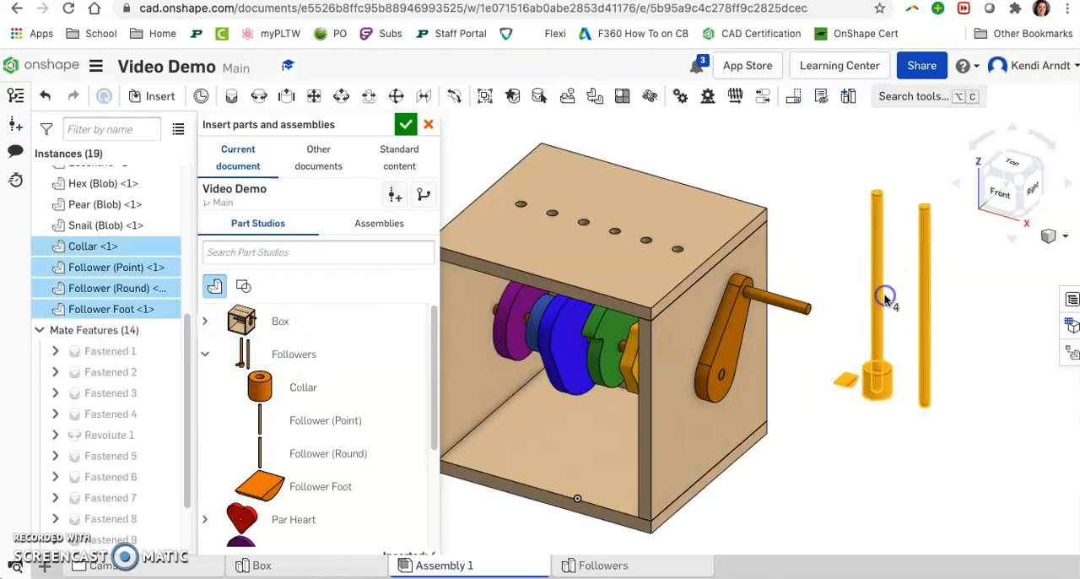
left_click(406, 127)
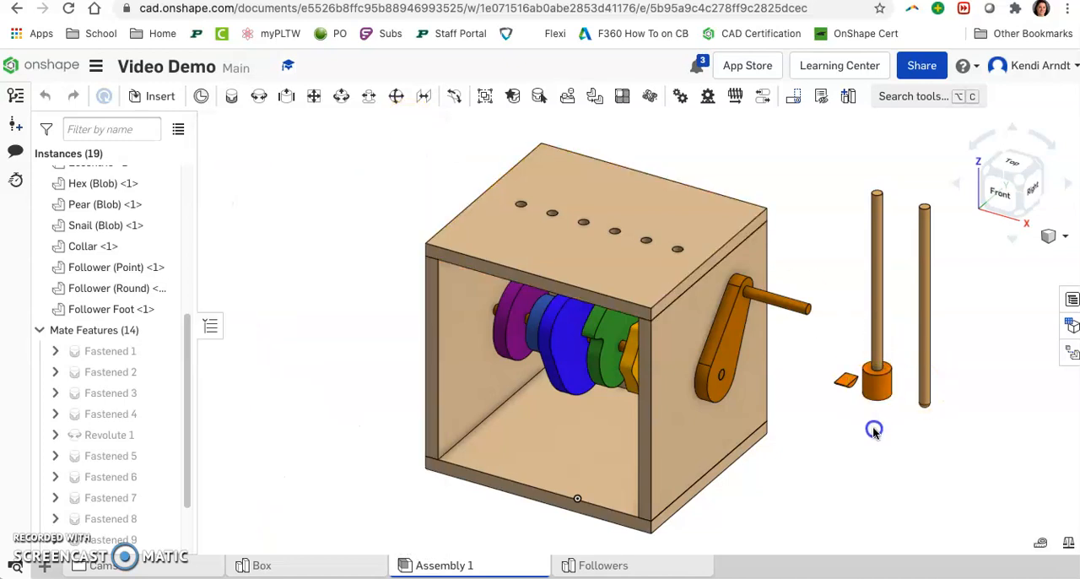
left_click_drag(873, 431, 875, 437)
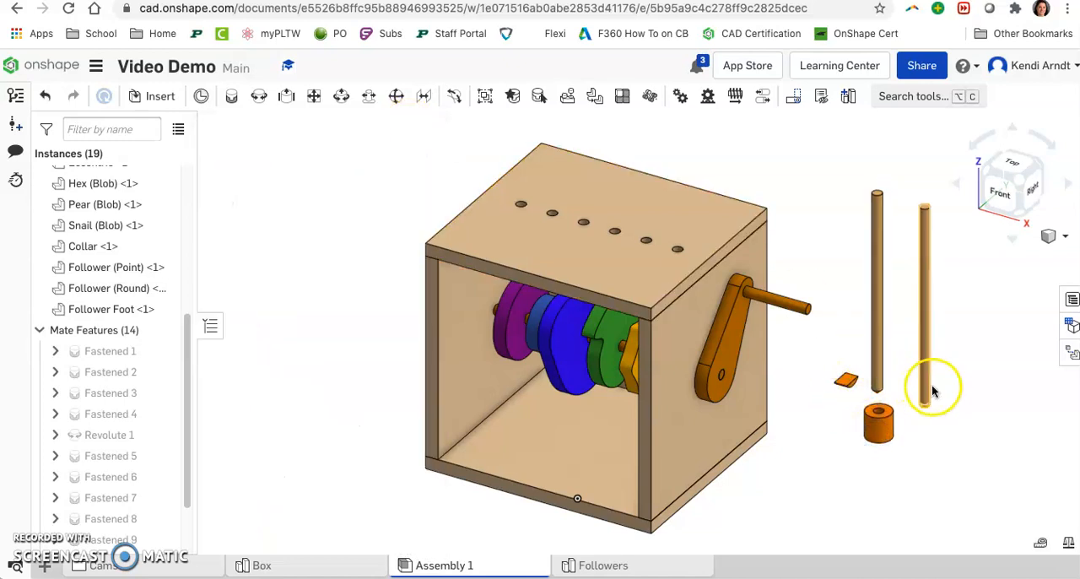
Step: Copy the round follower and paste four more instances of it beside the box
scroll(931, 386, "up", 2)
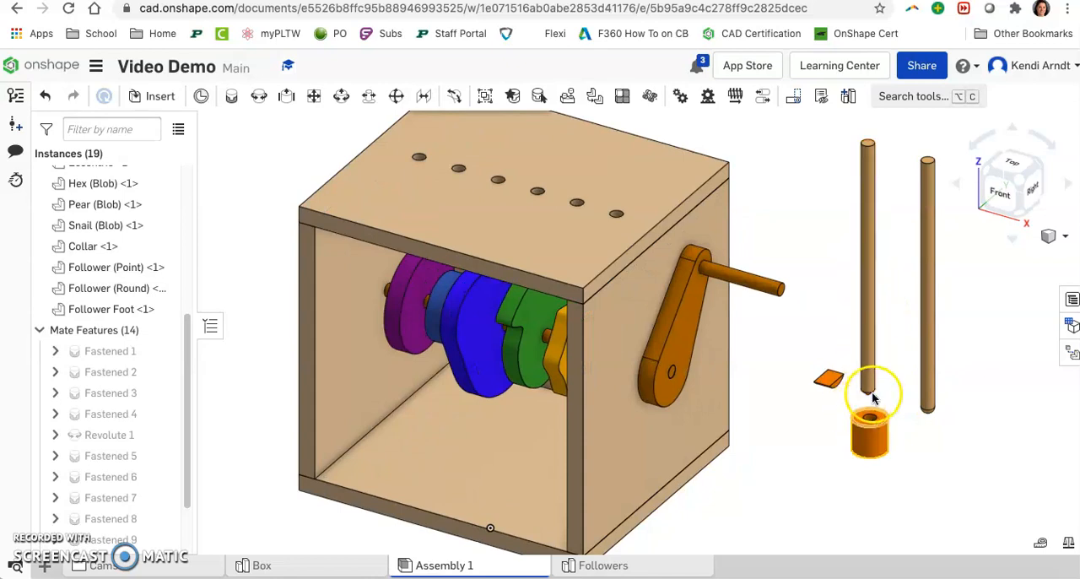
scroll(873, 404, "up", 2)
scroll(862, 400, "down", 5)
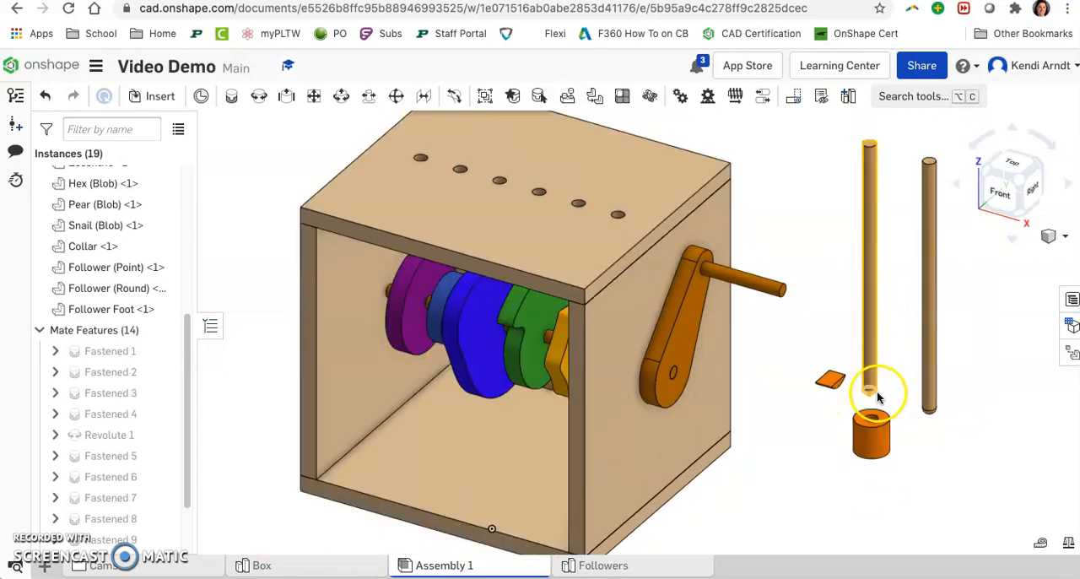
right_click(931, 329)
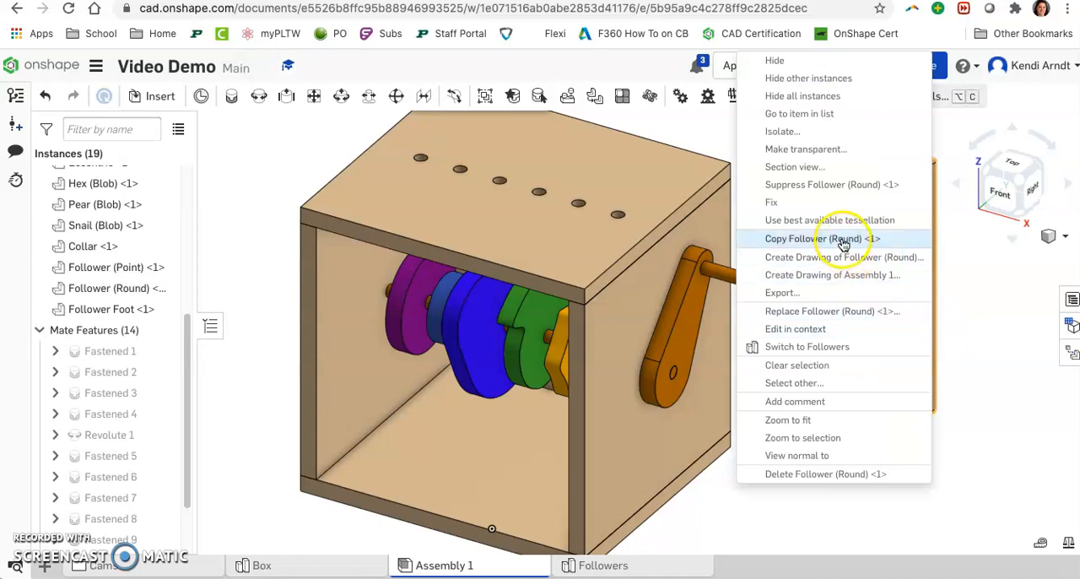
left_click(843, 240)
right_click(976, 329)
left_click(952, 352)
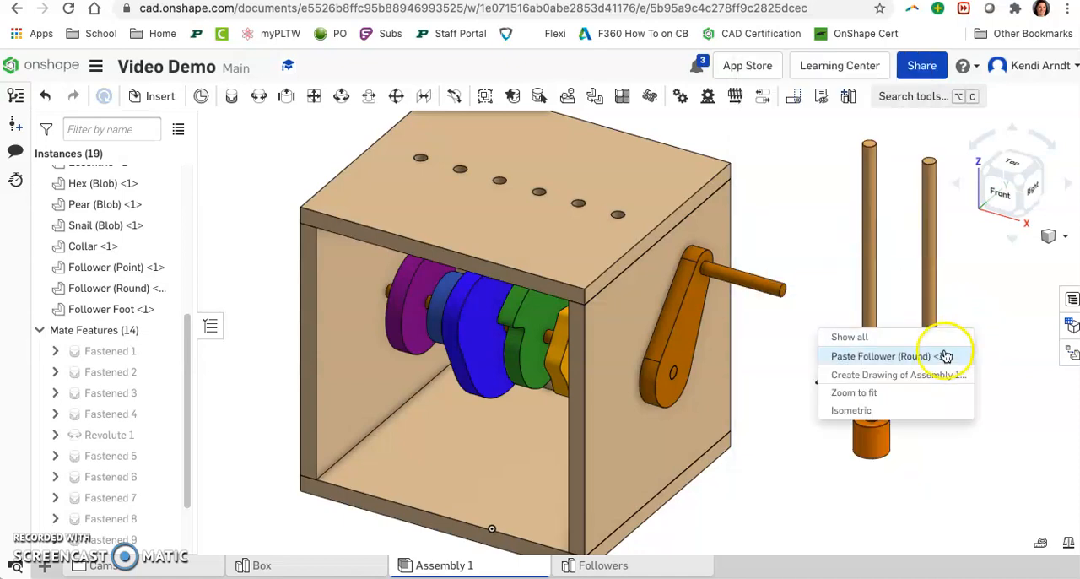
left_click(976, 358)
right_click(998, 346)
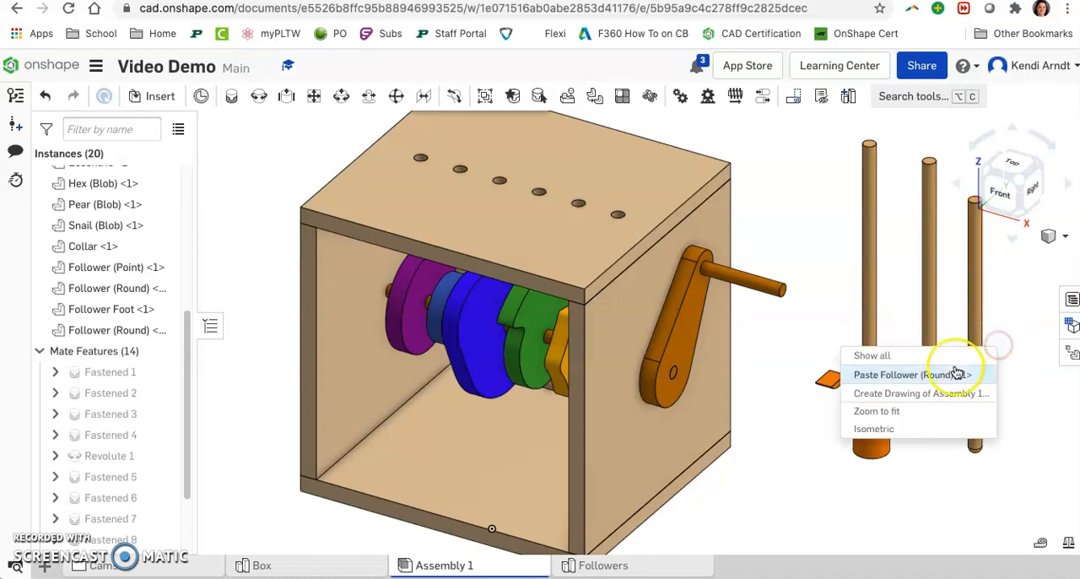
left_click(925, 371)
right_click(952, 443)
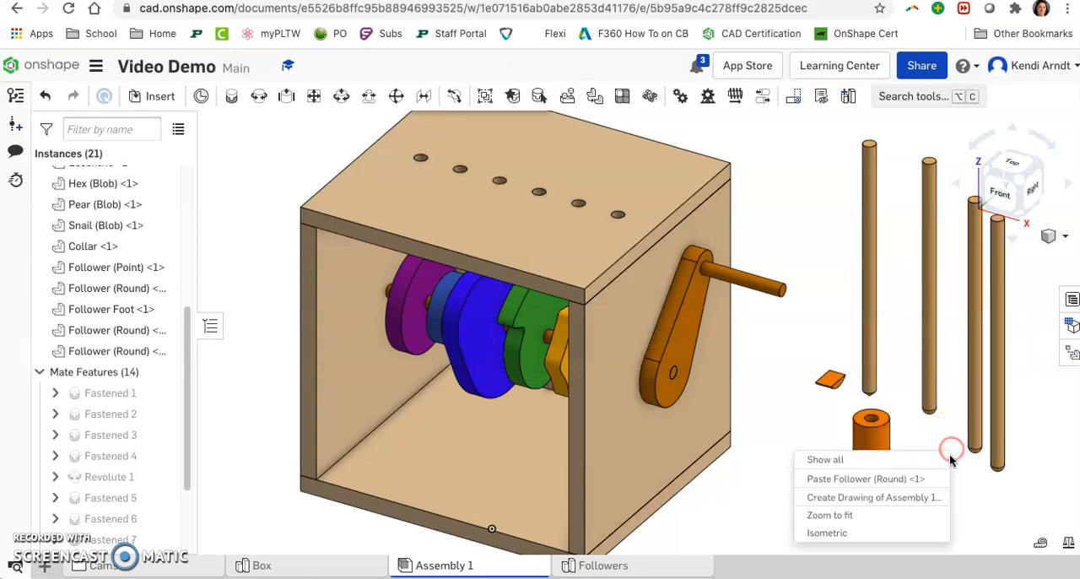
left_click(925, 477)
right_click(982, 496)
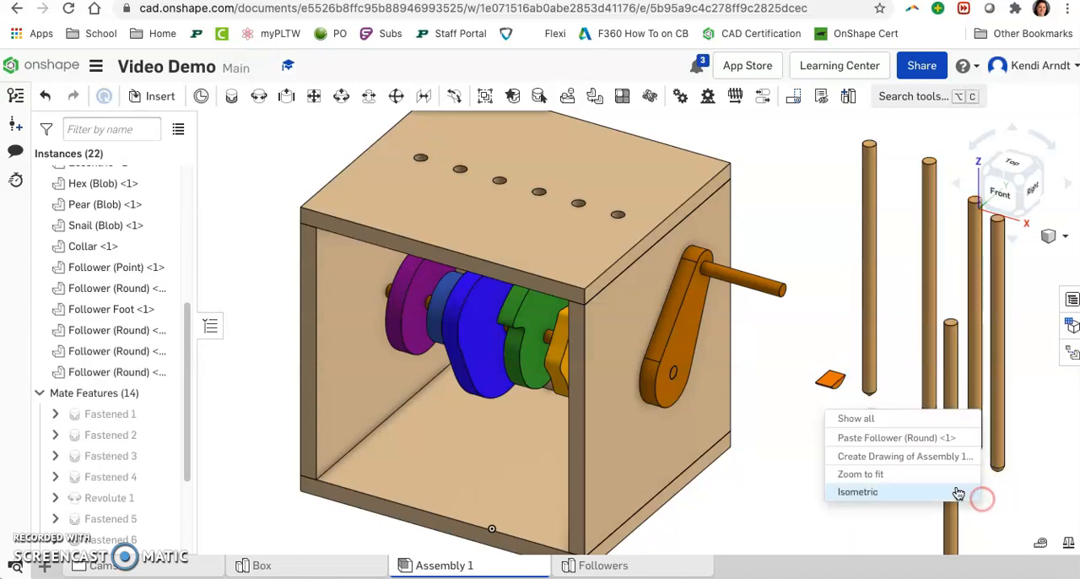
left_click(903, 440)
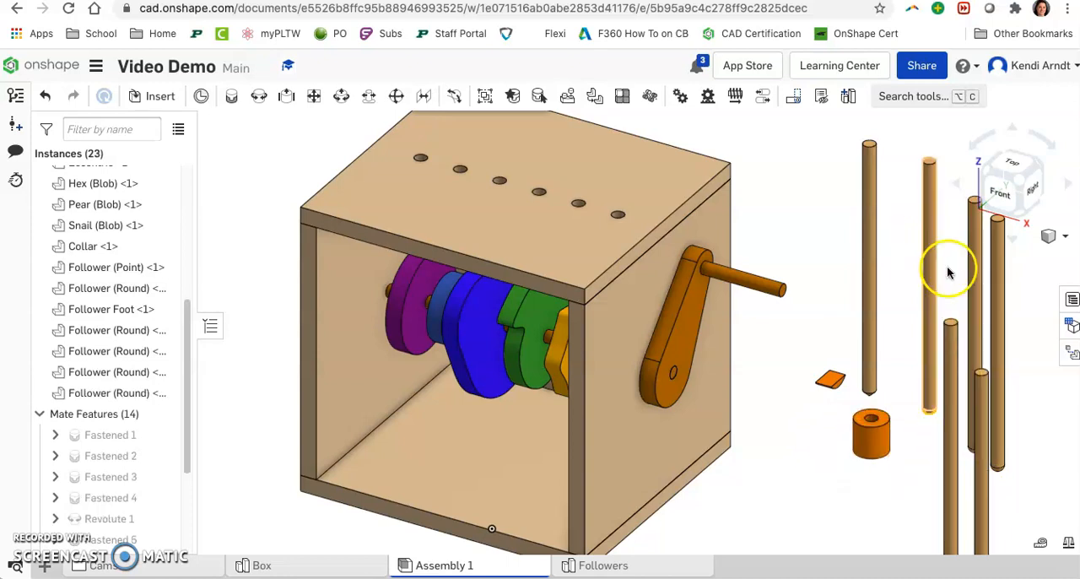
Step: Copy the collar and paste five more instances of it next to the box
mouse_move(763, 432)
right_mouse_down()
mouse_move(647, 394)
mouse_move(652, 372)
right_mouse_up()
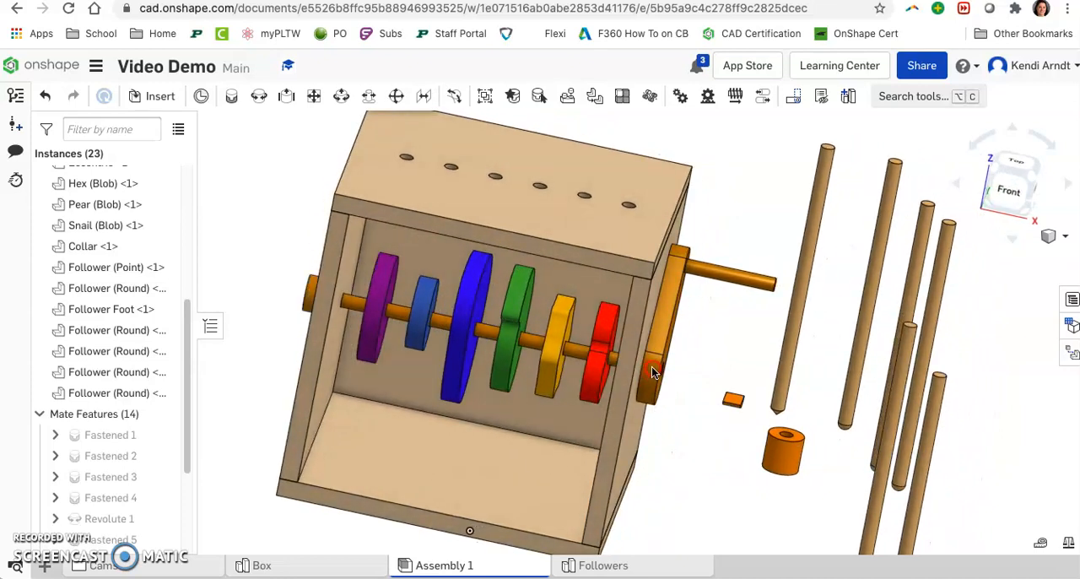
right_click_drag(701, 453, 692, 453)
left_click_drag(793, 456, 741, 452)
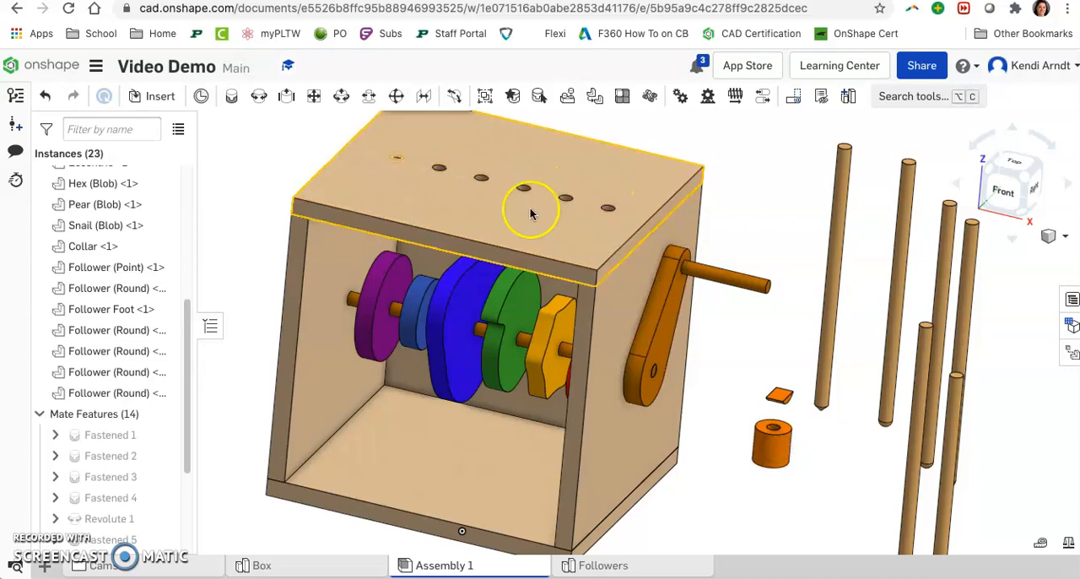
right_click(770, 438)
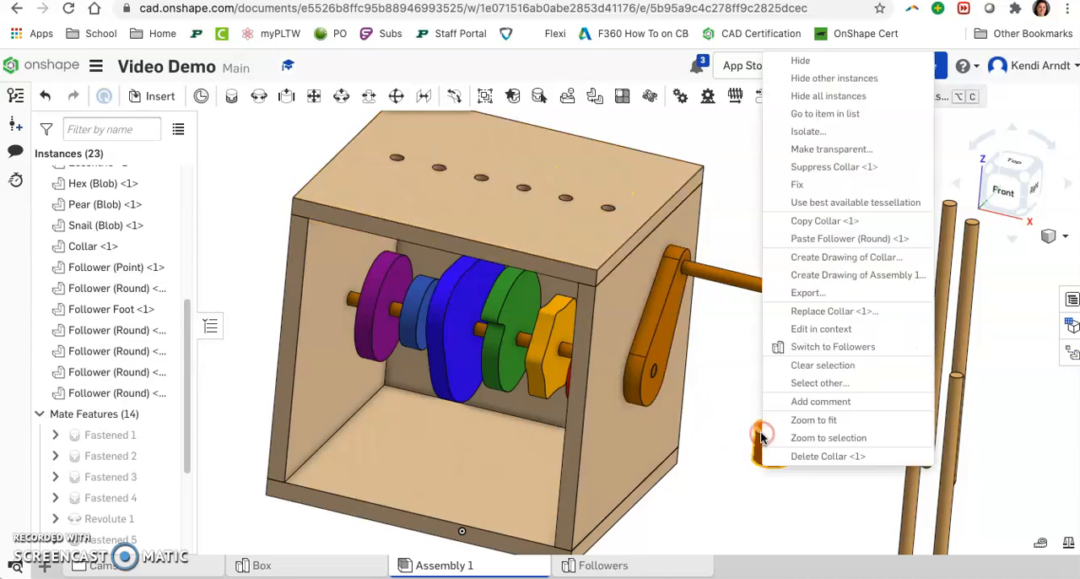
left_click(802, 220)
right_click(813, 460)
left_click(860, 486)
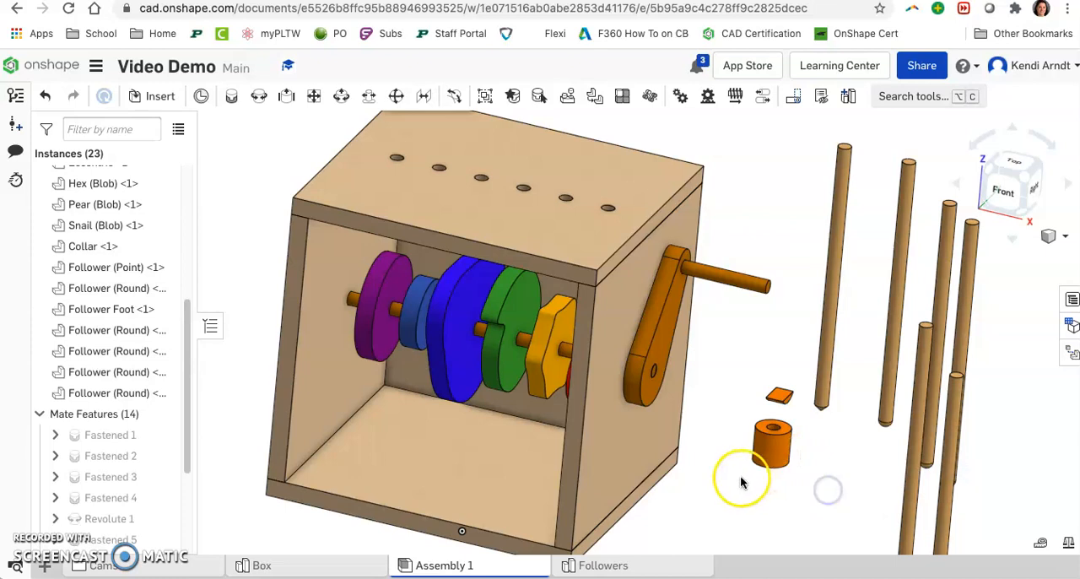
right_click(737, 481)
left_click(763, 504)
right_click(783, 496)
left_click(814, 432)
right_click(823, 501)
left_click(840, 439)
right_click(853, 460)
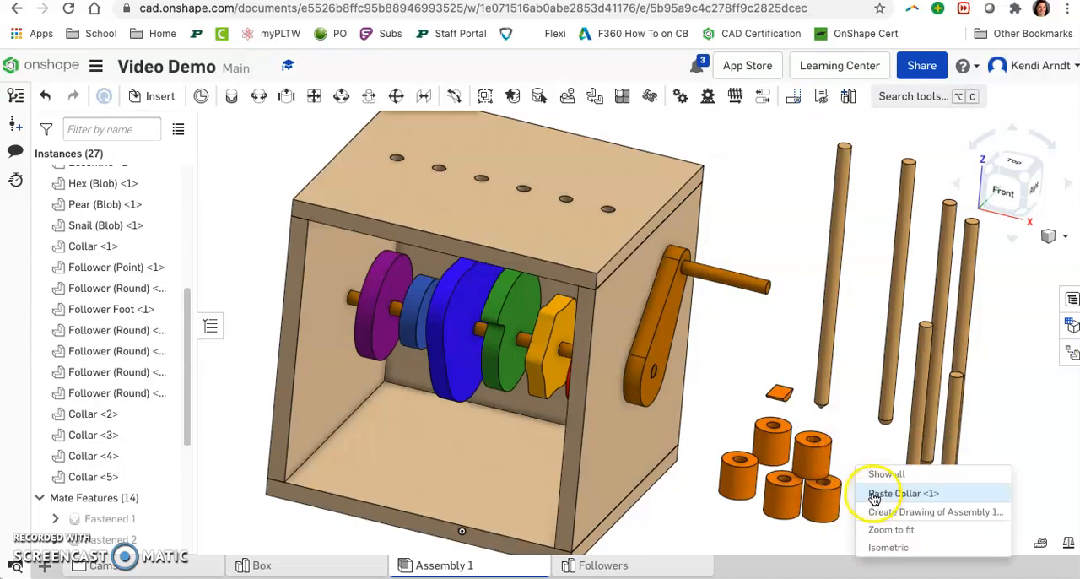
left_click(878, 492)
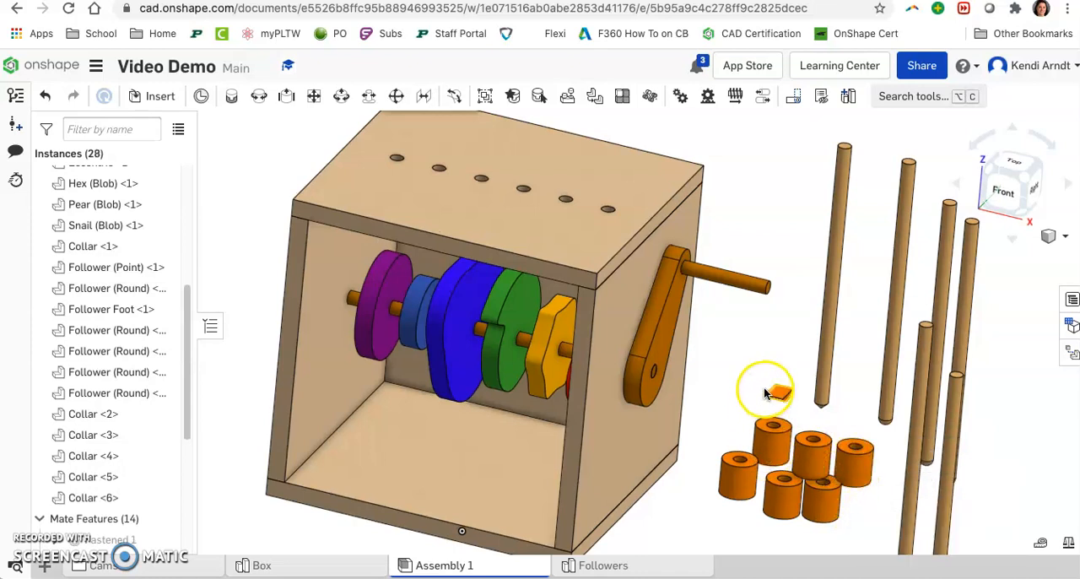
Step: Fasten the bottom centre of Collar <3> to the hole in the box top farthest from the crank
middle_click_drag(773, 396, 793, 437)
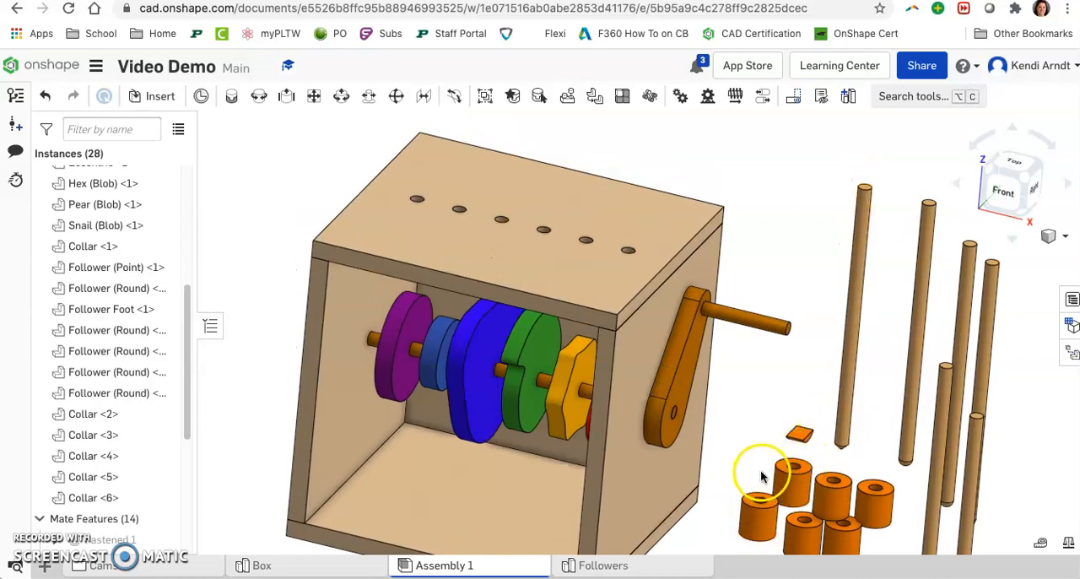
middle_click_drag(762, 471, 759, 384)
scroll(758, 385, "up", 1)
right_click_drag(763, 471, 770, 421)
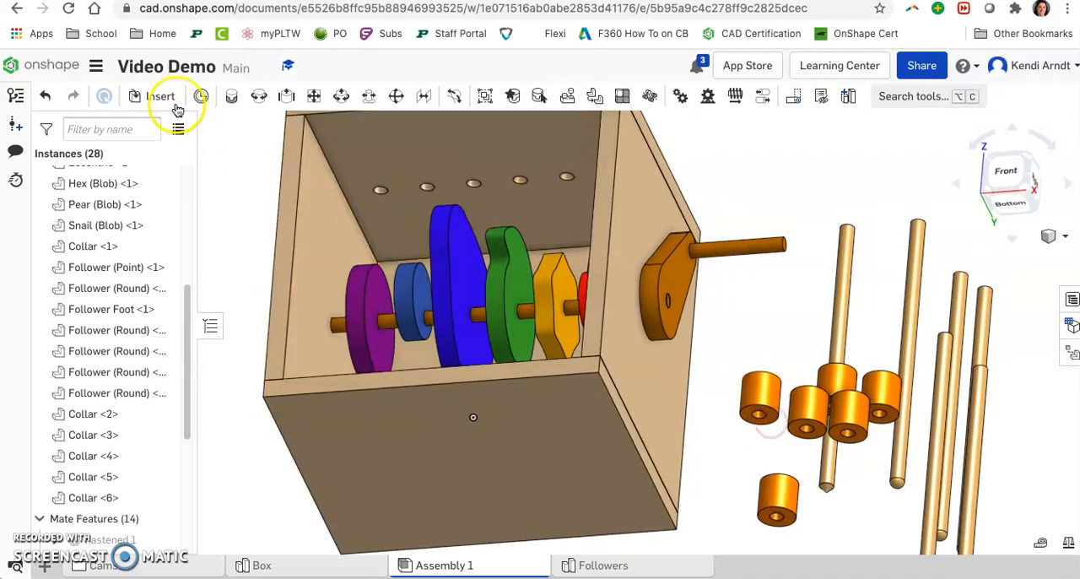
left_click(226, 97)
scroll(762, 409, "up", 5)
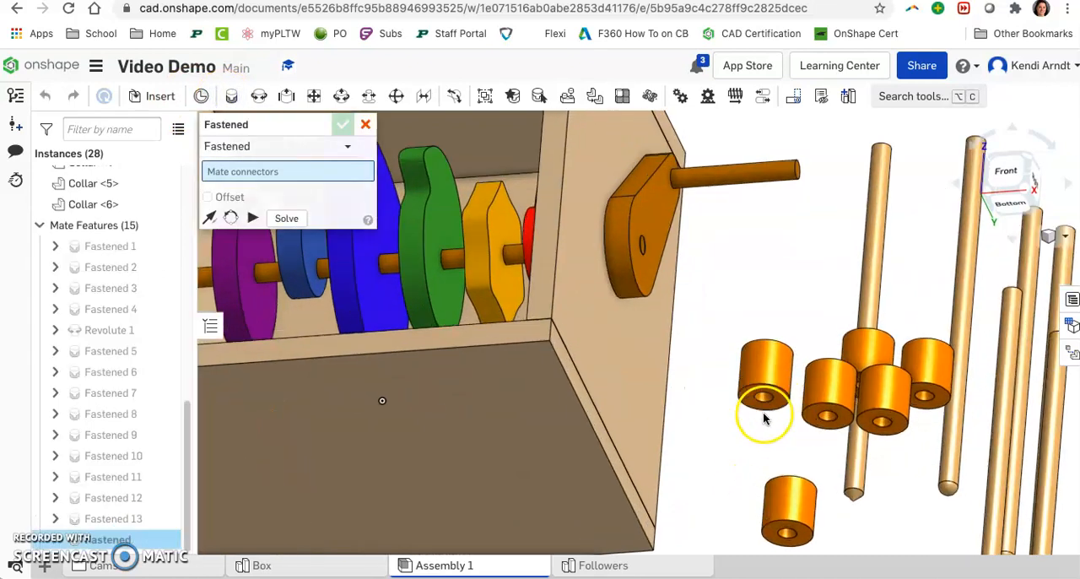
left_click(764, 395)
right_click_drag(795, 309, 791, 358)
scroll(791, 359, "down", 5)
scroll(549, 285, "up", 5)
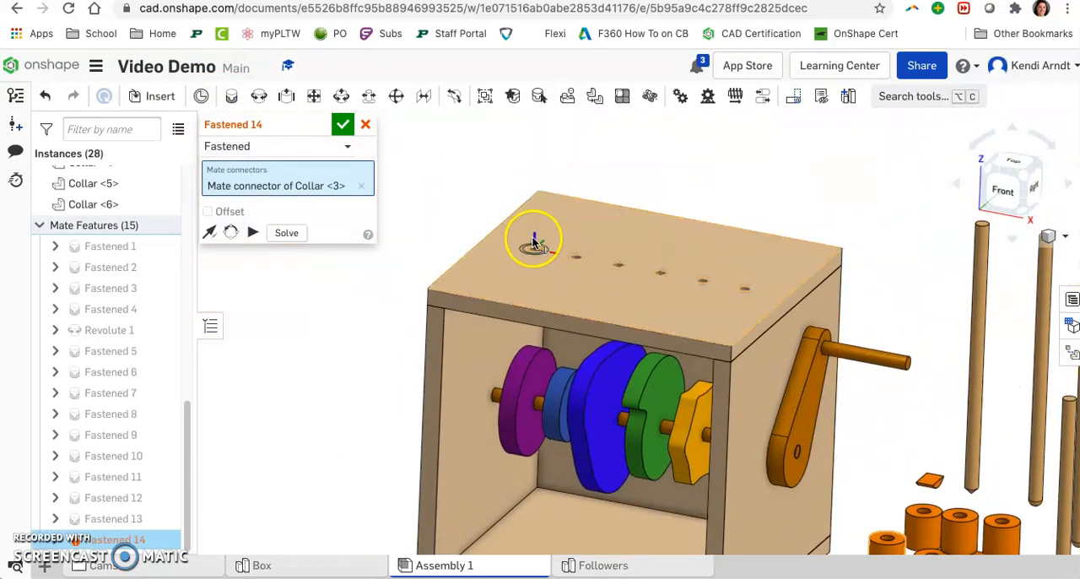
scroll(534, 246, "up", 2)
scroll(535, 249, "up", 4)
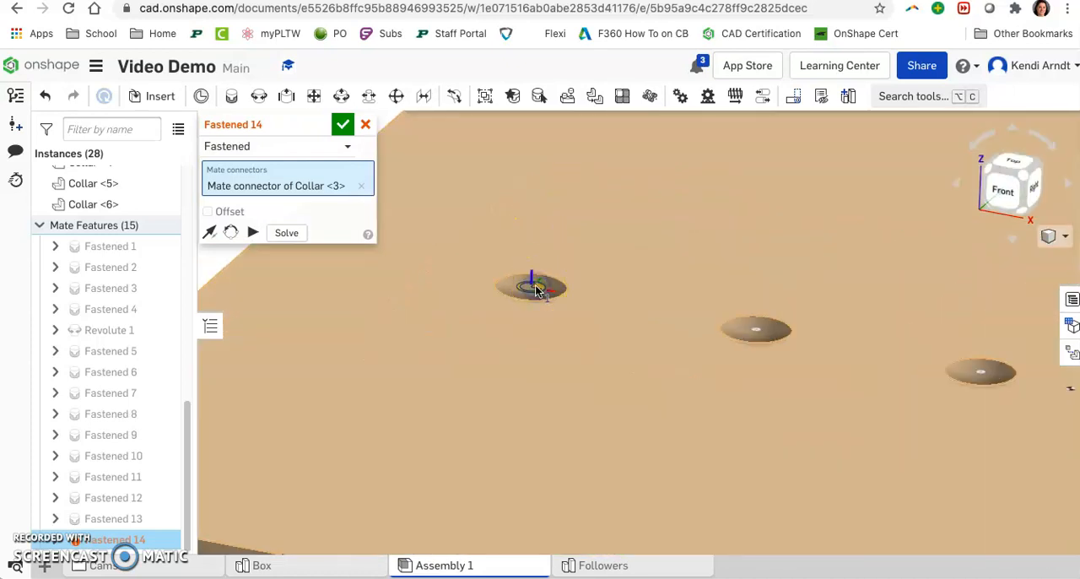
left_click(535, 287)
left_click(751, 320)
Step: Fasten the bottom centre of Collar <4> to the second hole in the box top, counting towards the crank
scroll(815, 354, "down", 6)
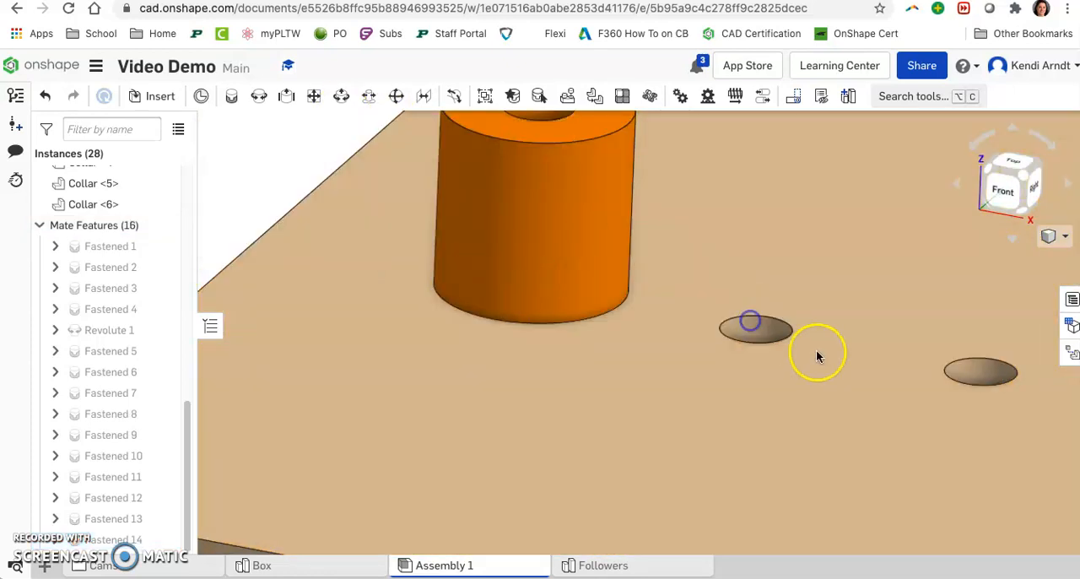
scroll(808, 362, "down", 5)
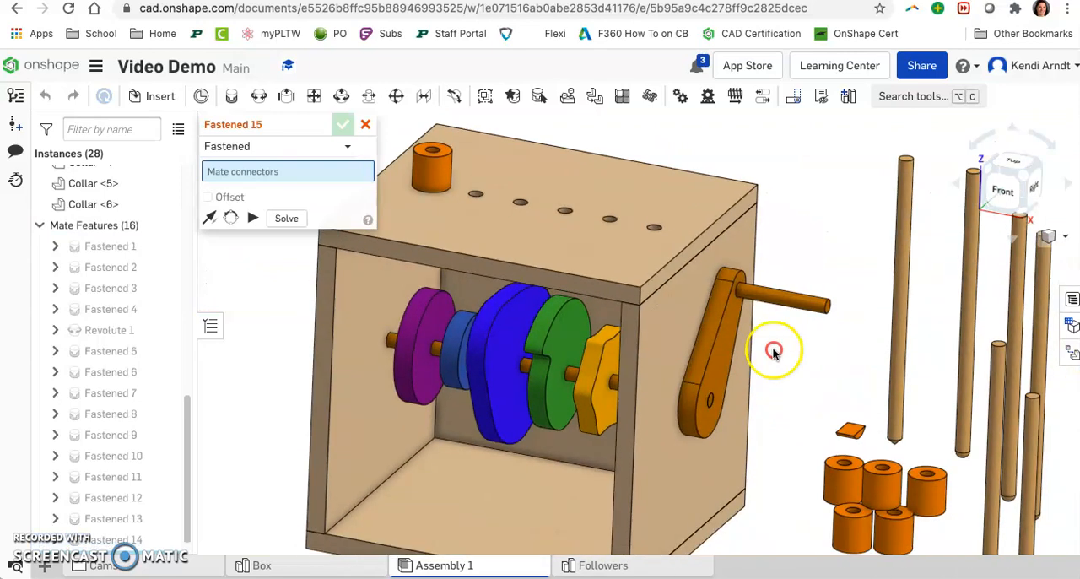
scroll(850, 497, "up", 2)
right_click_drag(851, 497, 854, 457)
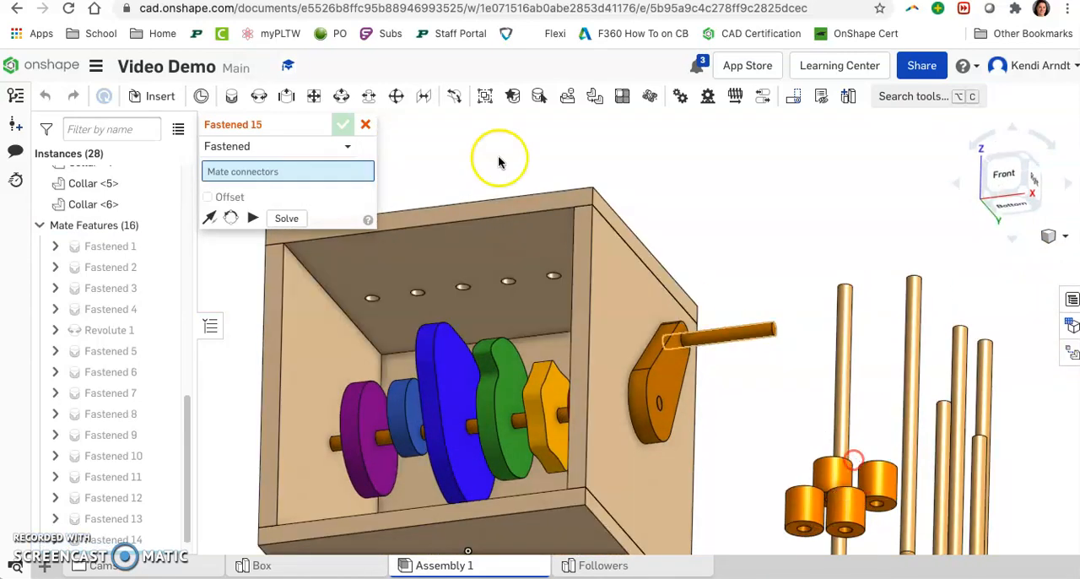
left_click(803, 535)
right_click_drag(710, 374, 714, 408)
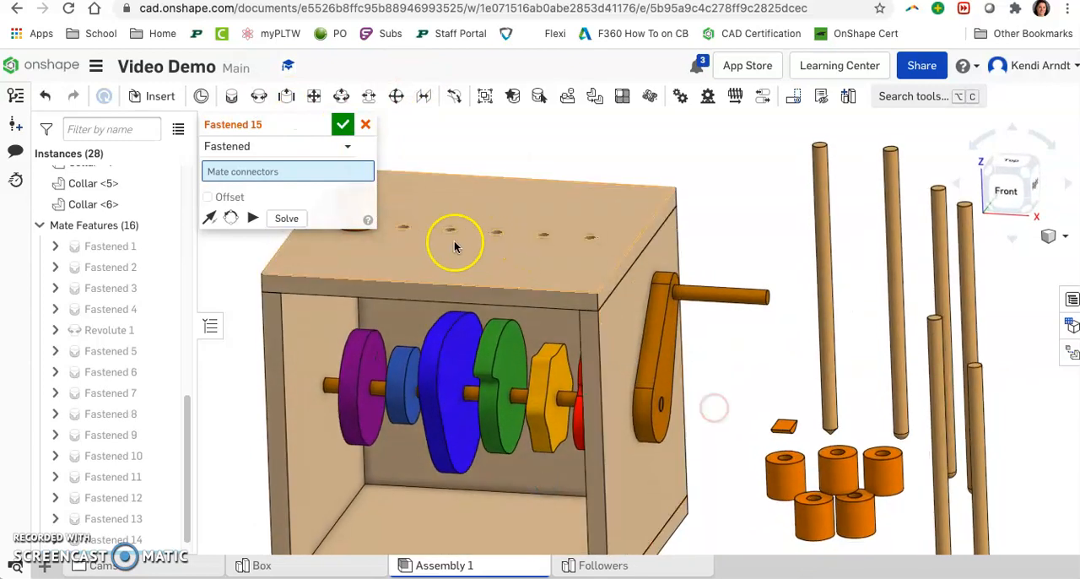
left_click(404, 229)
left_click(422, 235)
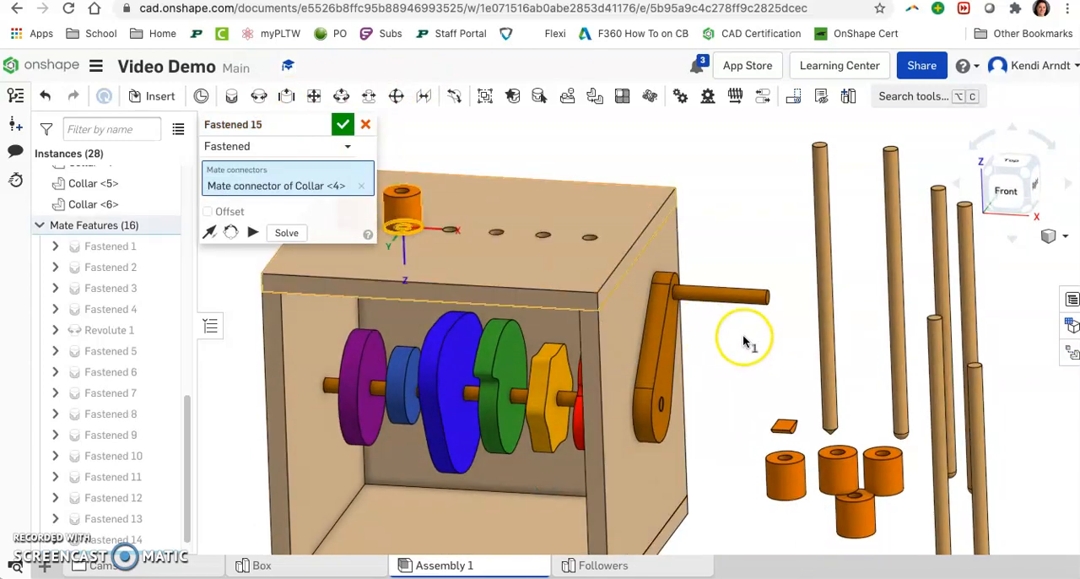
left_click(793, 311)
Step: Fasten the bottom centre of Collar <2> to the third hole in the box top
middle_click_drag(827, 496, 783, 411)
right_click_drag(784, 416, 790, 387)
left_click(793, 408)
right_click_drag(703, 302, 706, 336)
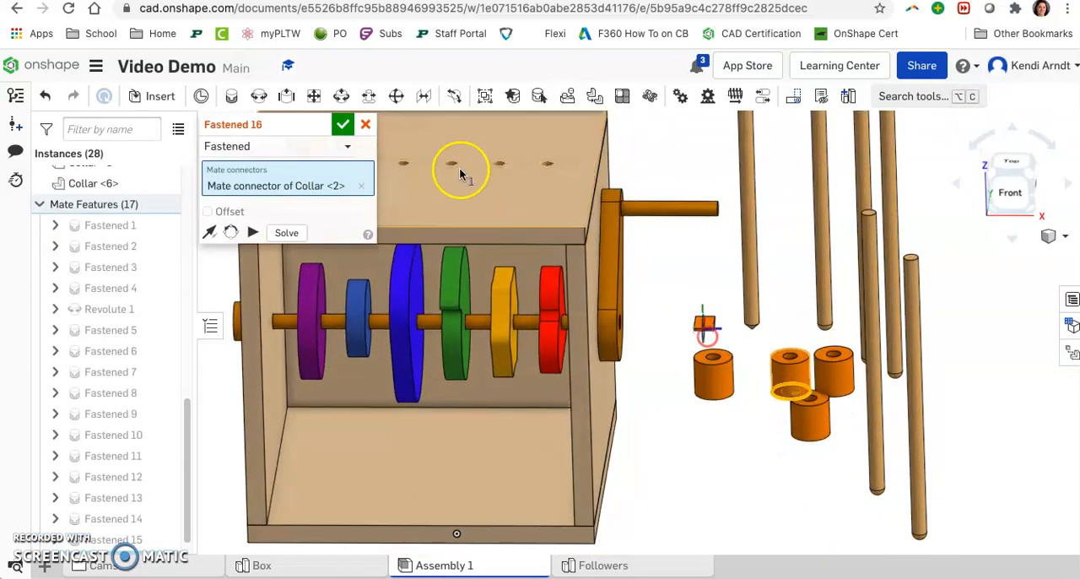
left_click(403, 164)
left_click(833, 277)
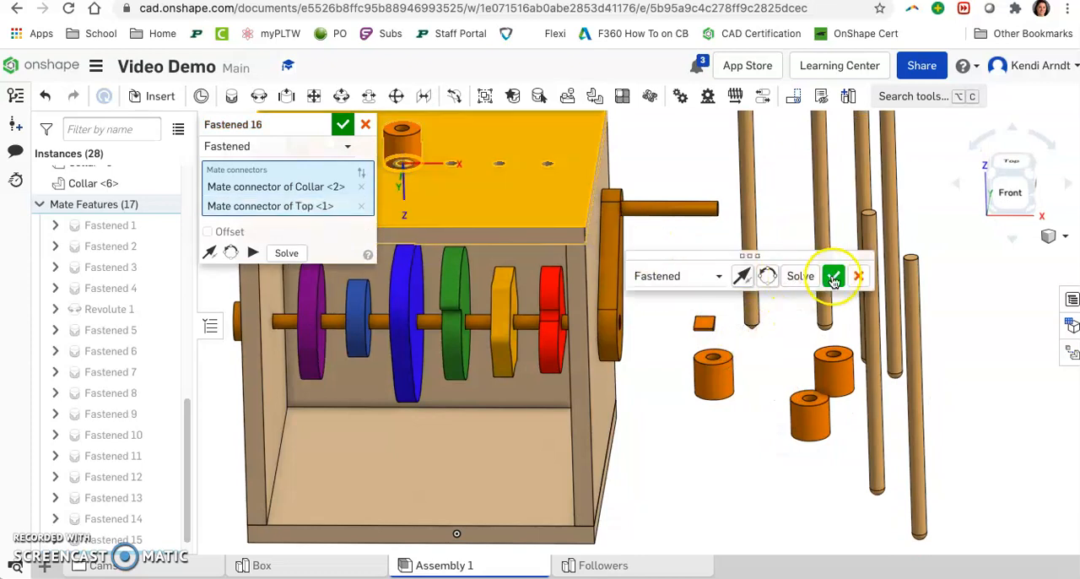
Step: Fasten the bottom centre of Collar <1> to the fourth hole in the box top
right_click_drag(677, 429, 689, 404)
key("m")
left_click(721, 495)
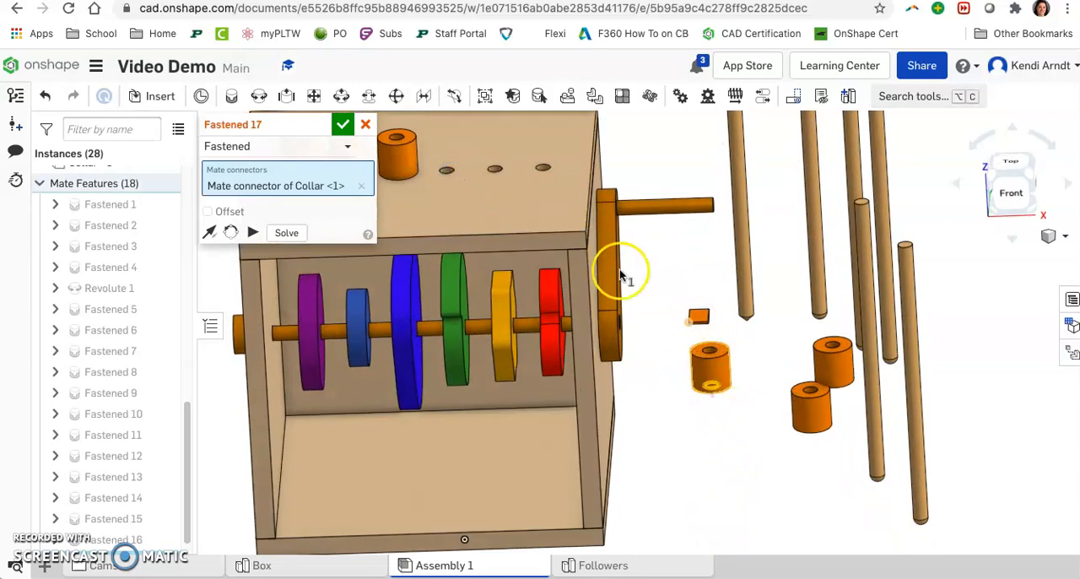
left_click(446, 169)
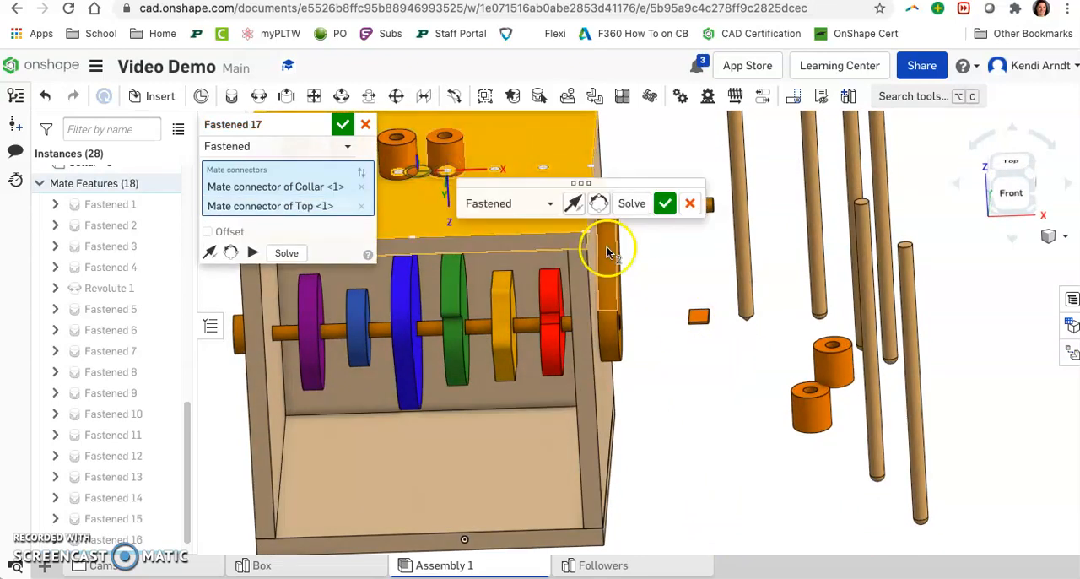
left_click(663, 209)
Step: Fasten the bottom centre of Collar <5> to the fifth hole in the box top
right_click_drag(844, 424, 820, 429)
left_click(816, 428)
right_click_drag(730, 316, 737, 367)
left_click(549, 185)
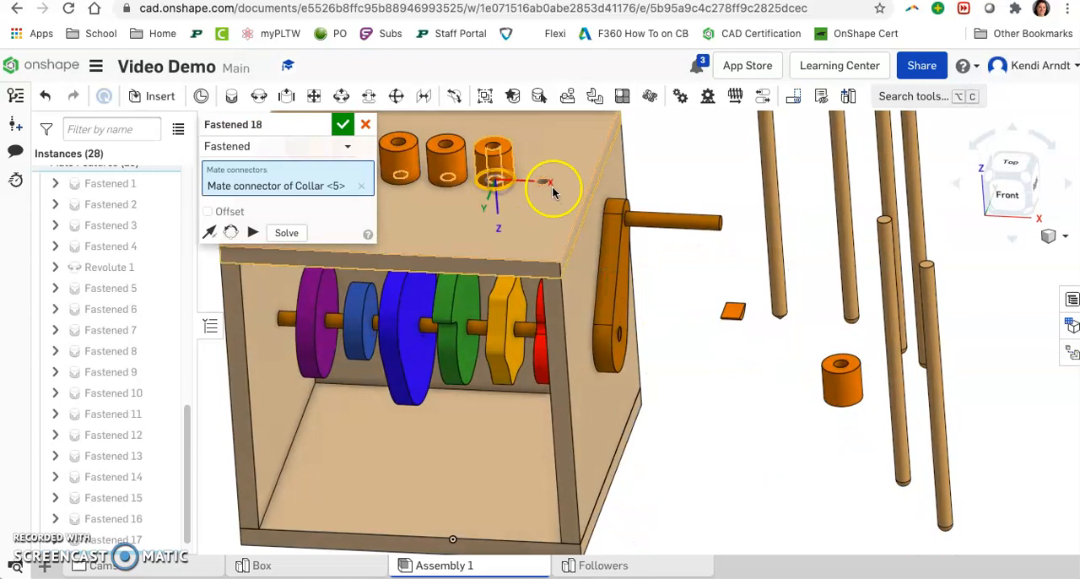
left_click(714, 211)
Step: Fasten the bottom centre of Collar <6> to the last hole in the box top, nearest the crank
right_click_drag(830, 381, 851, 403)
left_click(850, 403)
right_click_drag(743, 336, 730, 382)
left_click(543, 197)
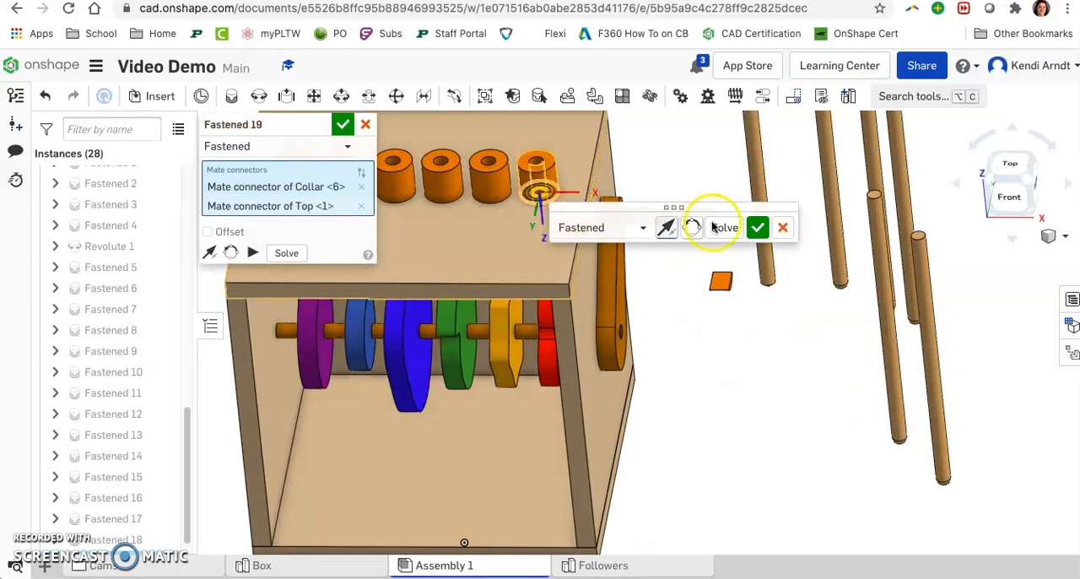
left_click(762, 225)
key("f")
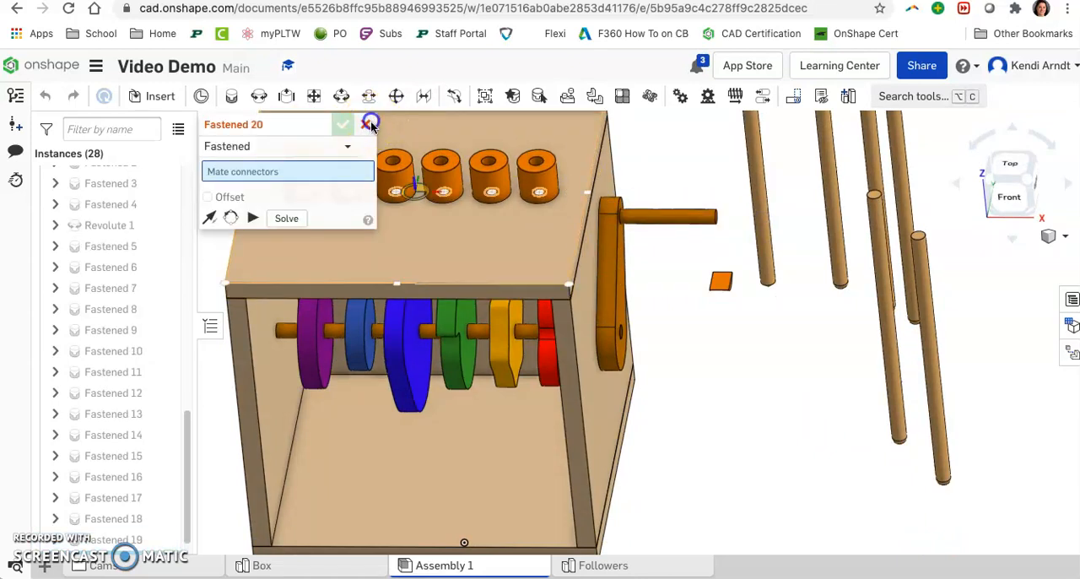
Step: Add a slider mate between Follower (Point) and the collar nearest the crank
left_click(371, 125)
left_click(1019, 176)
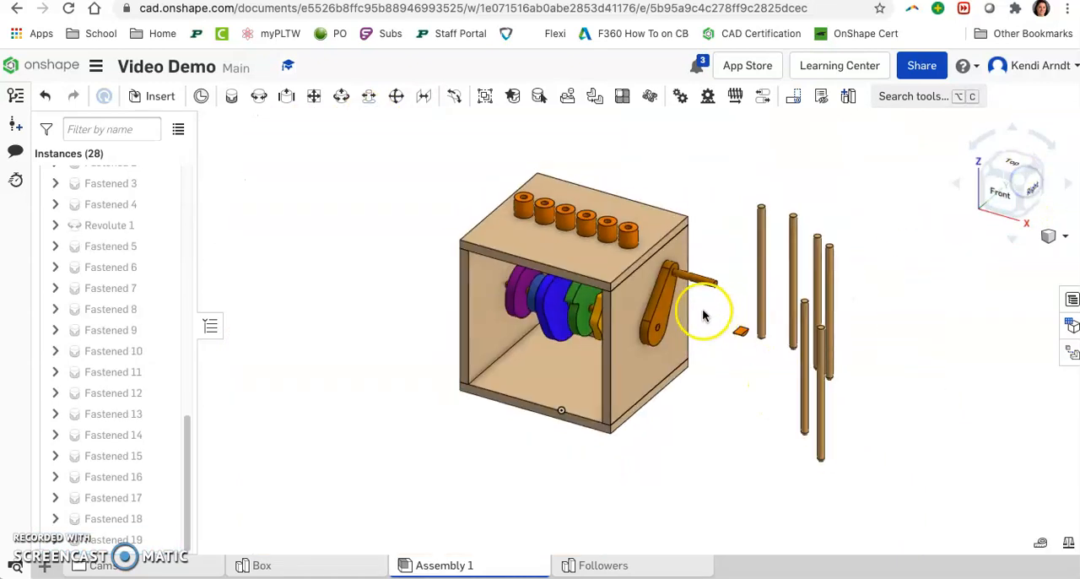
scroll(704, 315, "up", 4)
right_click_drag(751, 393, 775, 295)
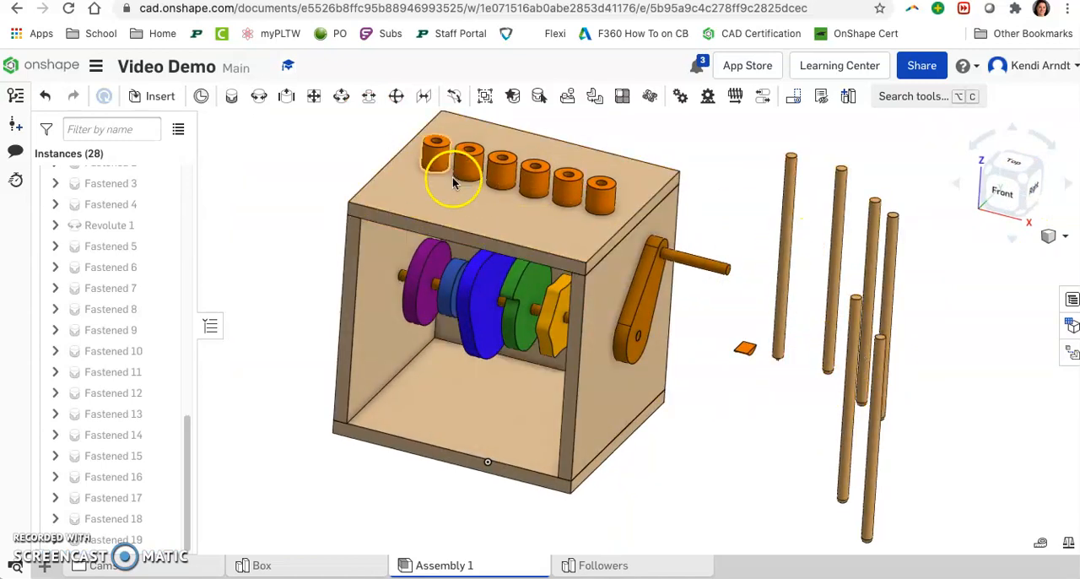
middle_click_drag(431, 251, 438, 313)
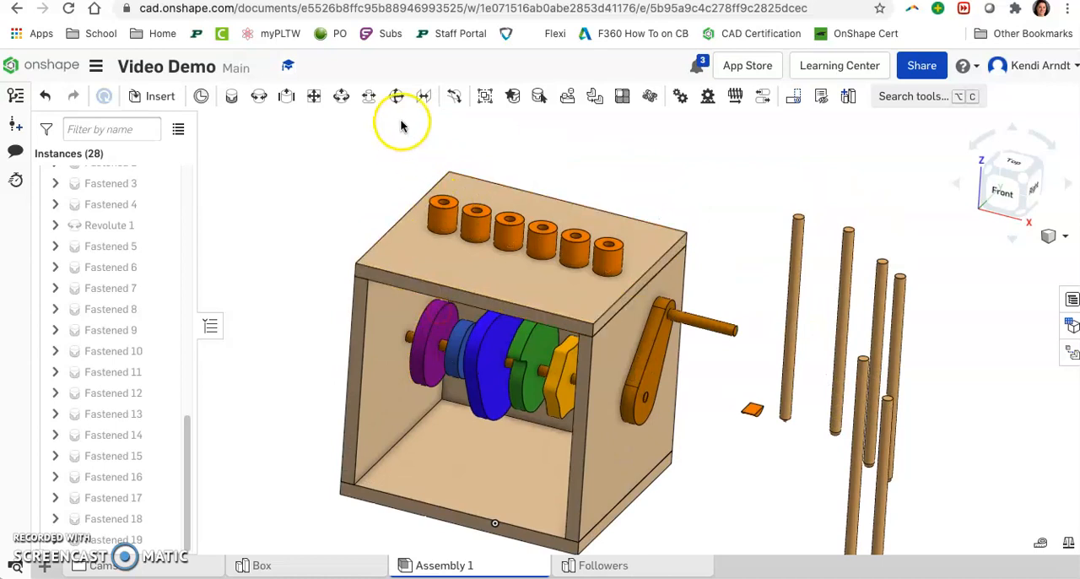
left_click(287, 100)
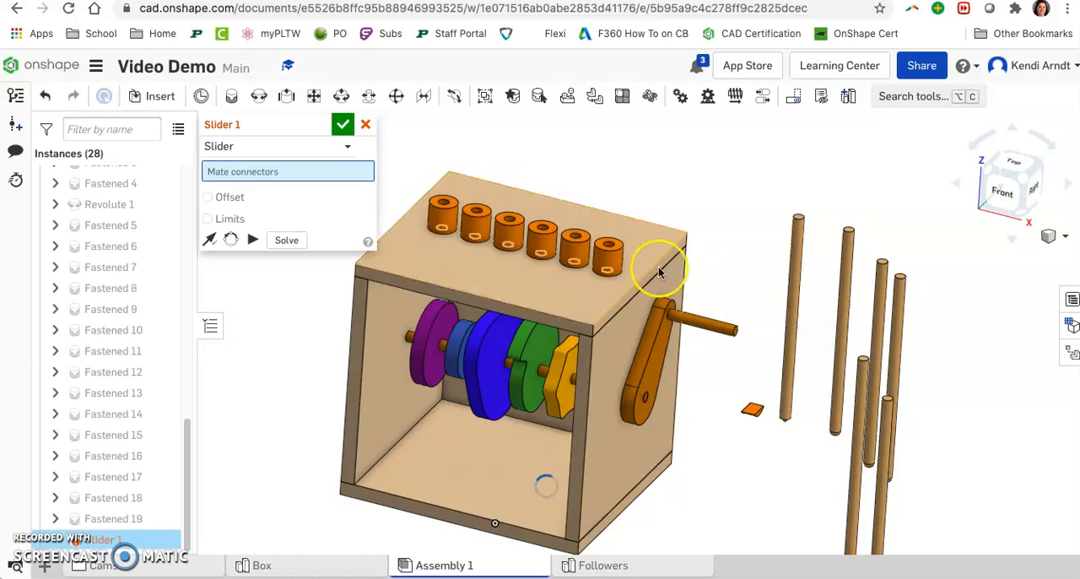
left_click(789, 411)
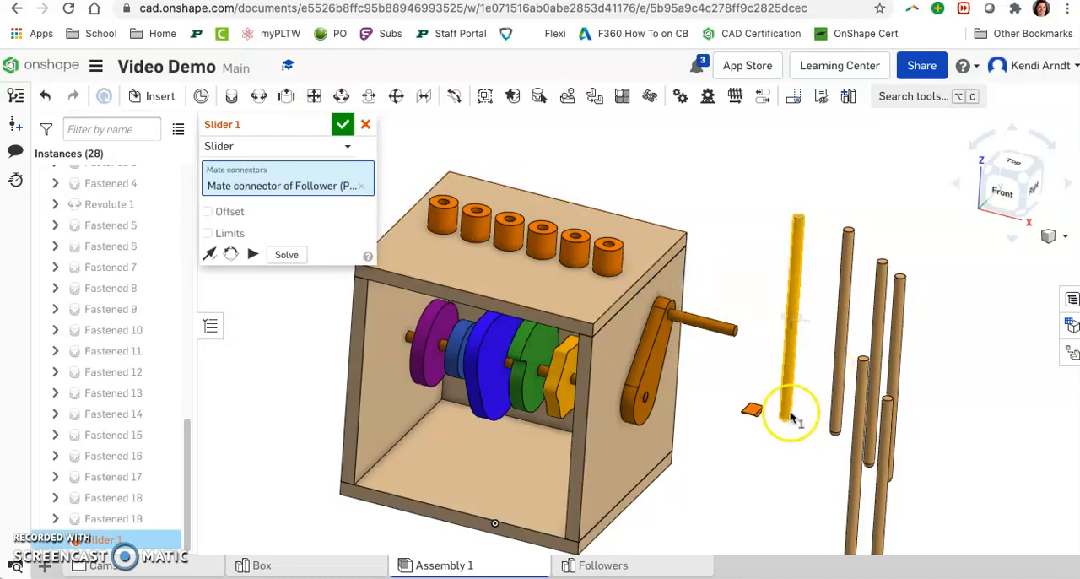
left_click(610, 248)
left_click(823, 280)
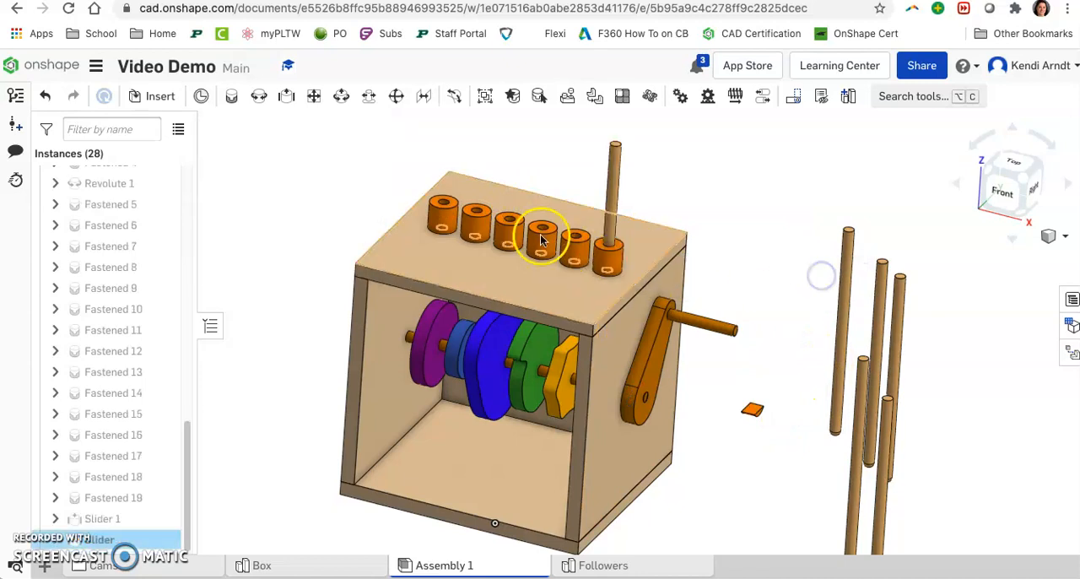
left_click(361, 123)
Step: Add a slider mate between the next loose follower rod and the collar over the fifth hole
right_click_drag(670, 356, 685, 349)
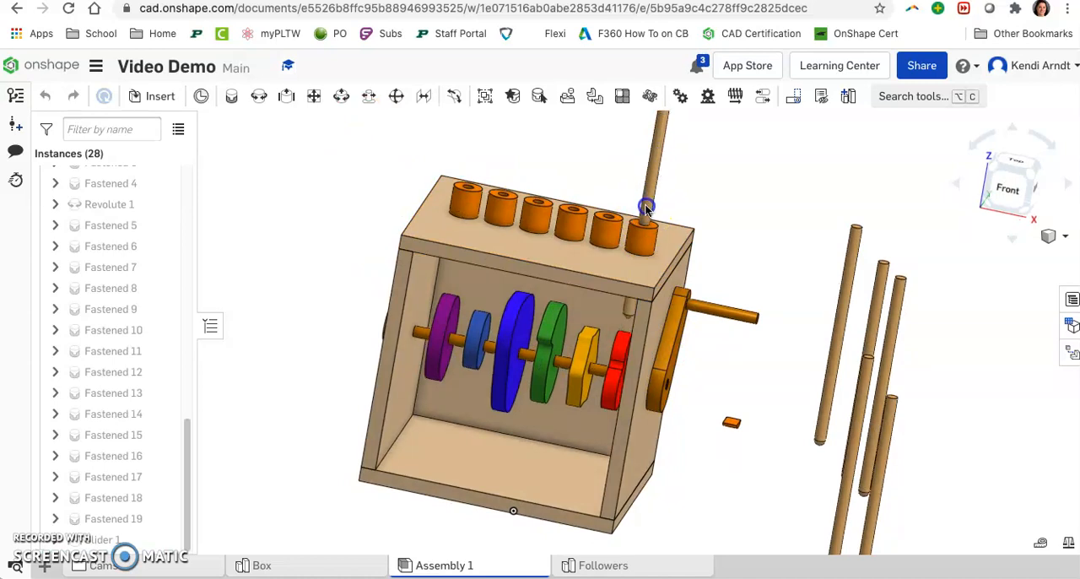
right_click_drag(824, 421, 803, 435)
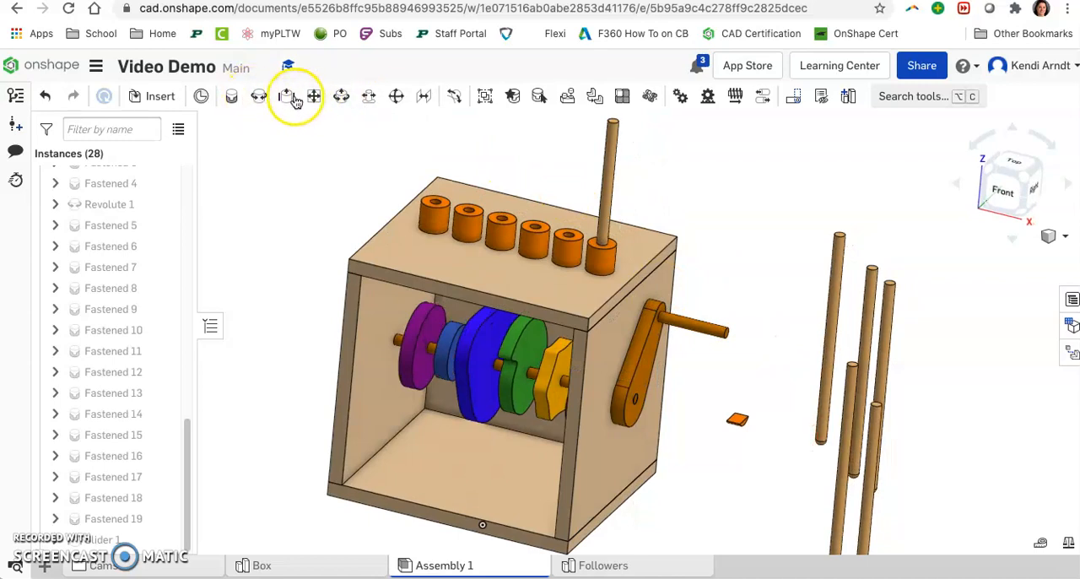
left_click(290, 96)
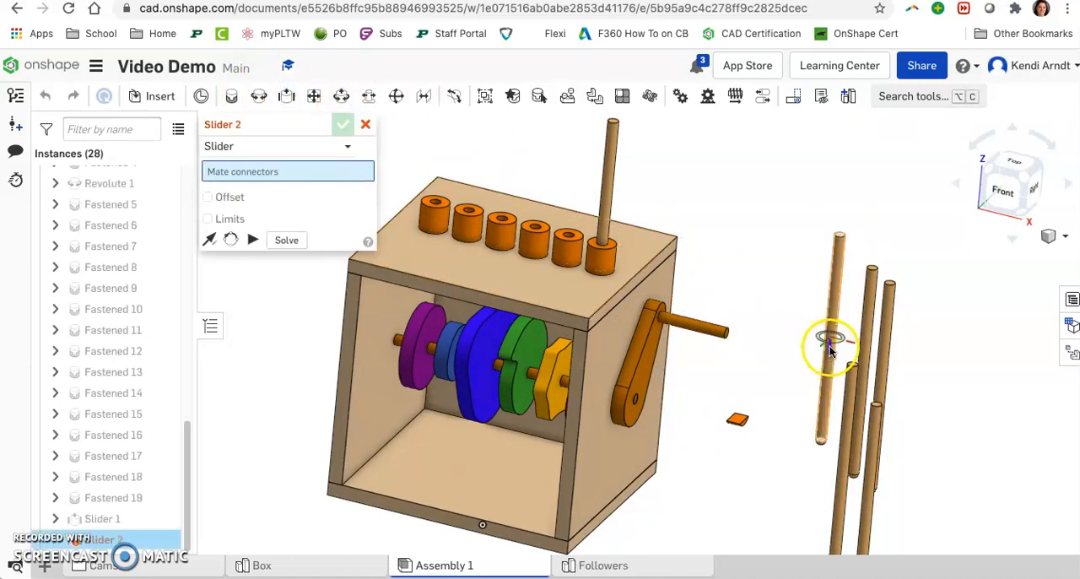
left_click(570, 238)
key("Return")
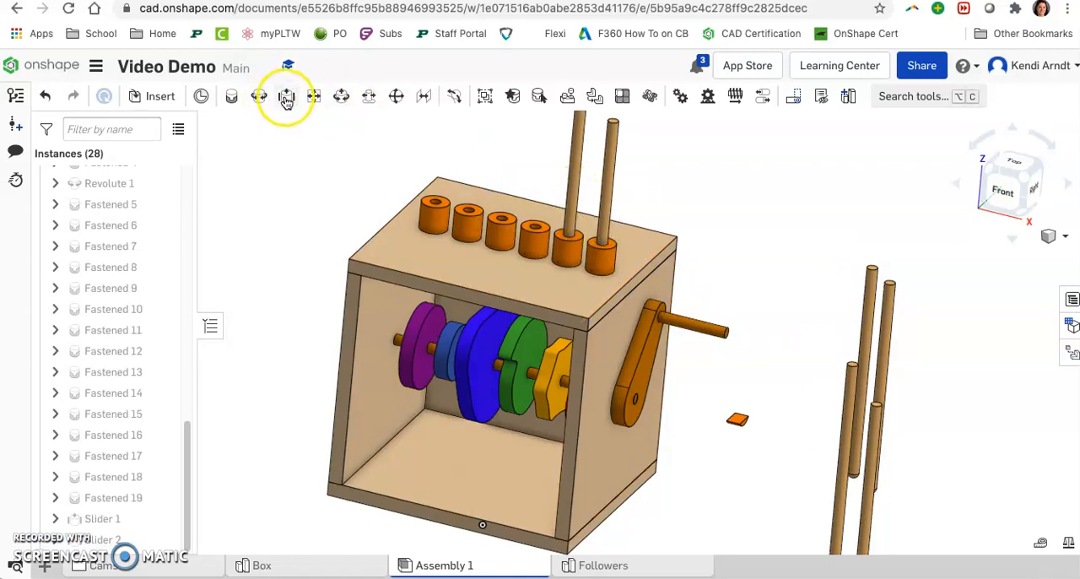
Step: Add a slider mate between a loose round follower and Collar <1> over the fourth hole
left_click(840, 481)
scroll(535, 233, "up", 5)
left_click(540, 231)
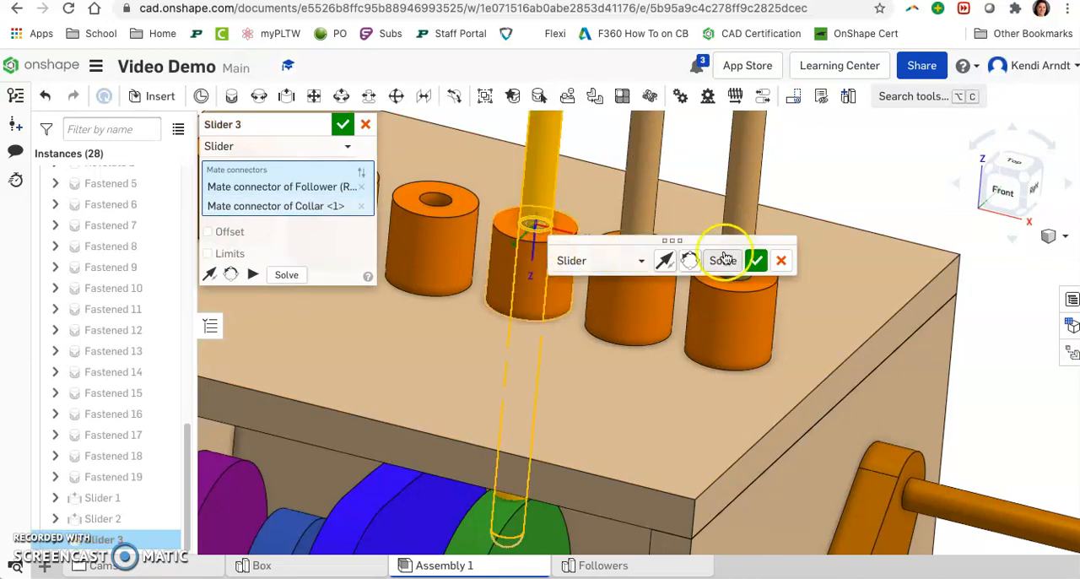
left_click(756, 261)
Step: Add a slider mate between another round follower and the collar over the third hole
scroll(925, 358, "down", 3)
scroll(924, 358, "down", 4)
key("m")
middle_click_drag(972, 358, 776, 293)
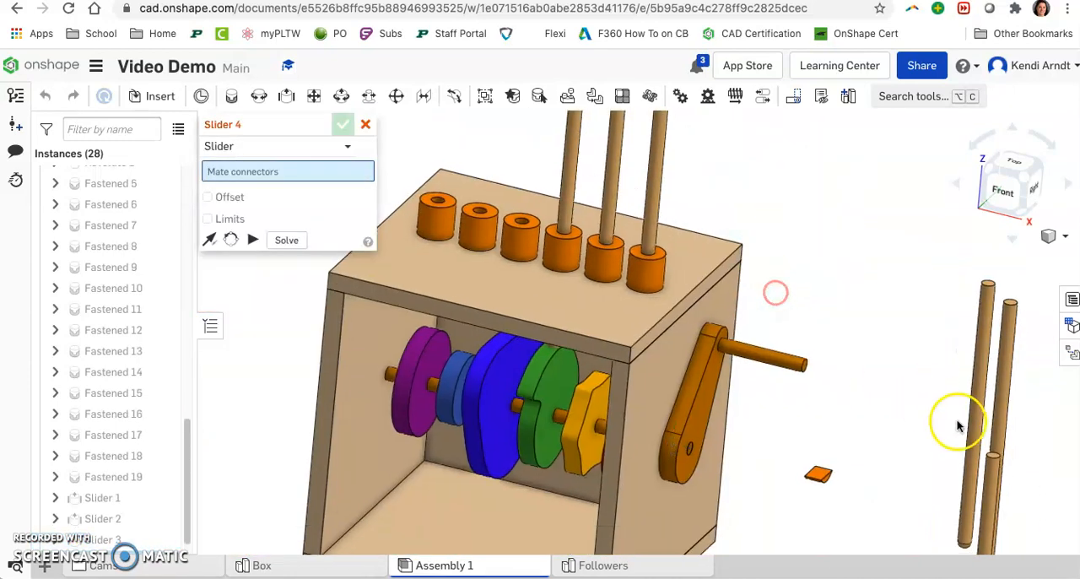
left_click(979, 430)
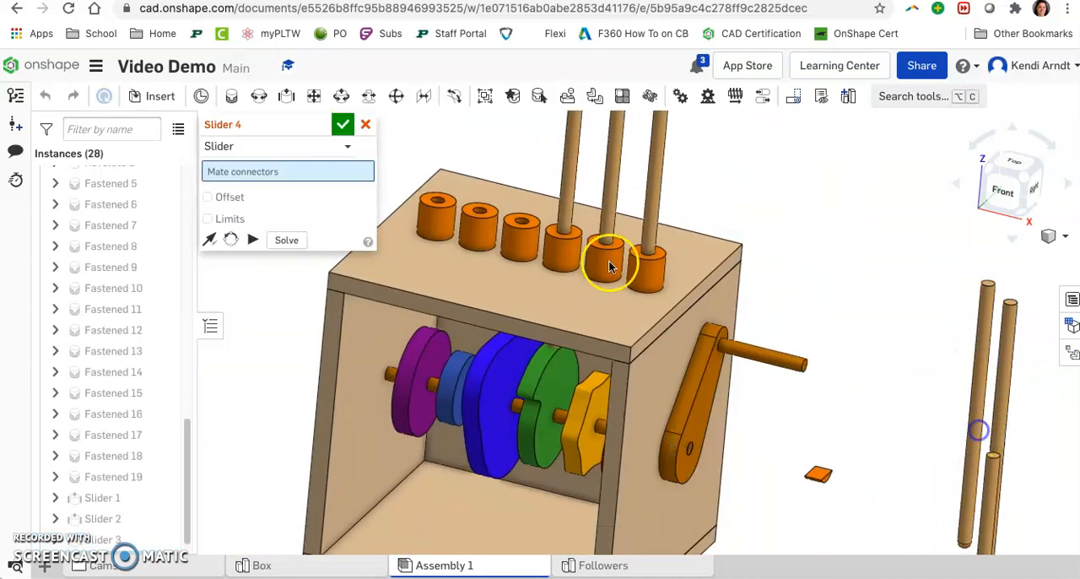
left_click(516, 222)
left_click(733, 256)
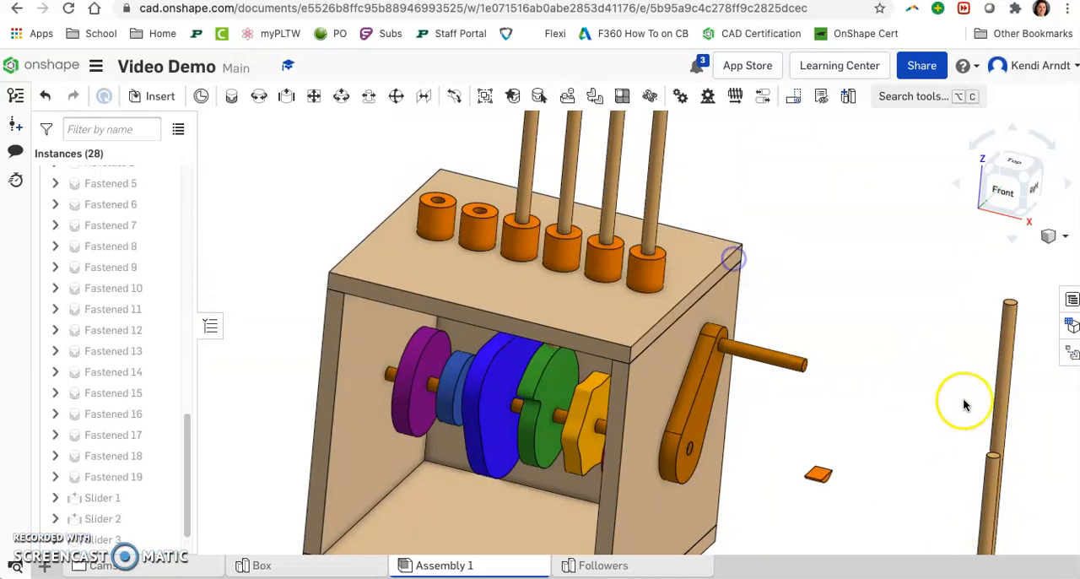
Step: Add a slider mate between a round follower and Collar <4> over the second hole
key("m")
left_click(1000, 432)
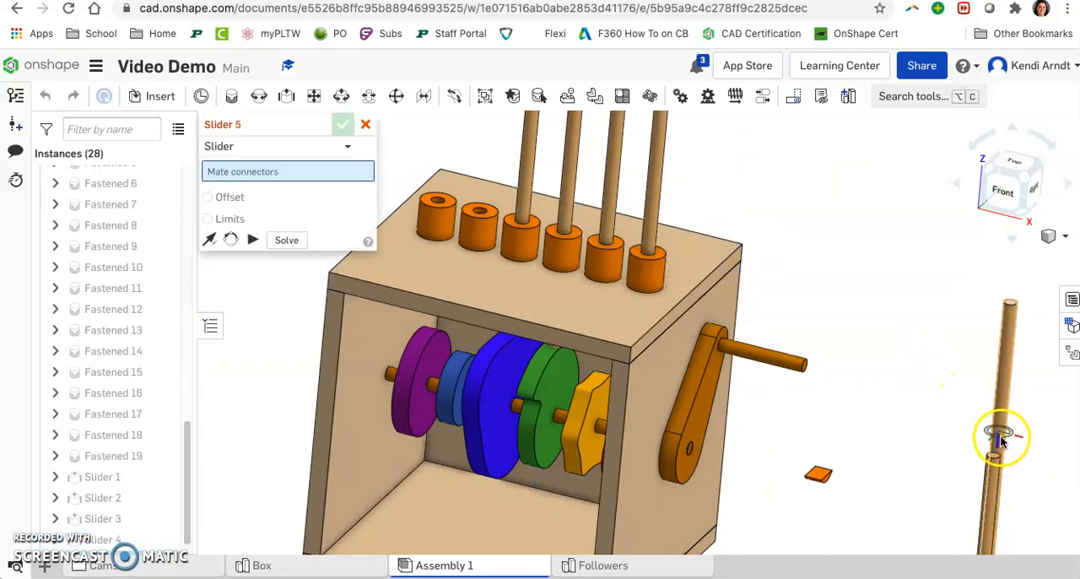
left_click(480, 212)
left_click(481, 216)
left_click(694, 243)
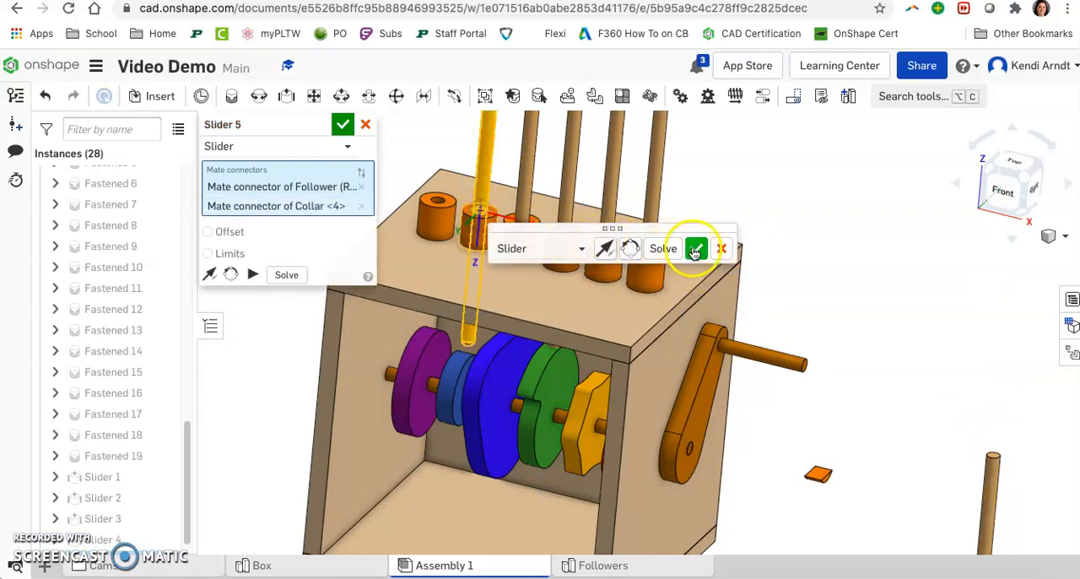
Step: Add a slider mate between the last loose round follower and the collar over the first hole, farthest from the crank
scroll(983, 469, "down", 3)
key("m")
middle_click_drag(982, 469, 821, 321)
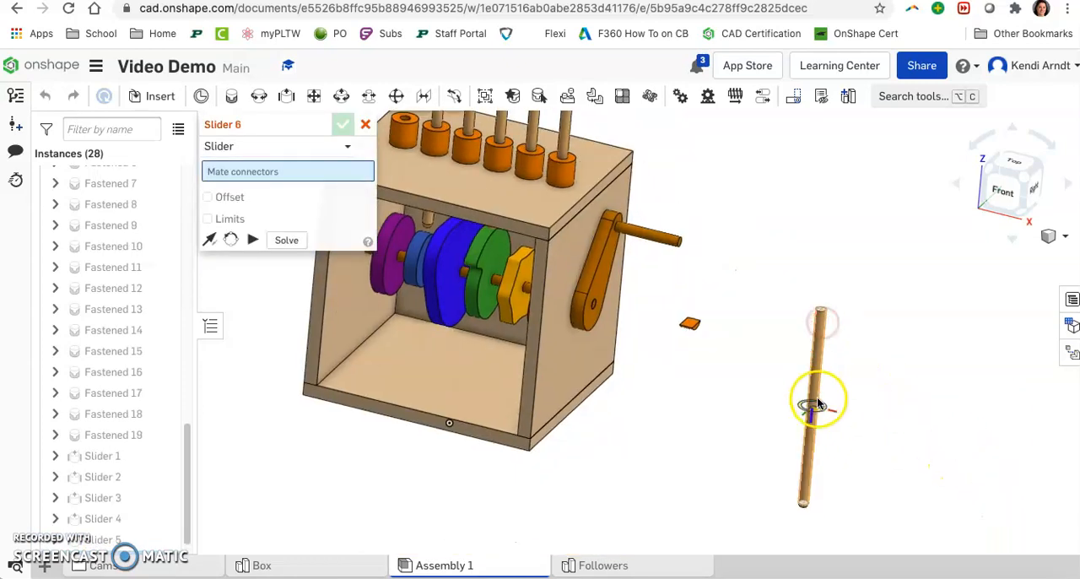
left_click(820, 400)
middle_click_drag(742, 316, 871, 421)
left_click(594, 265)
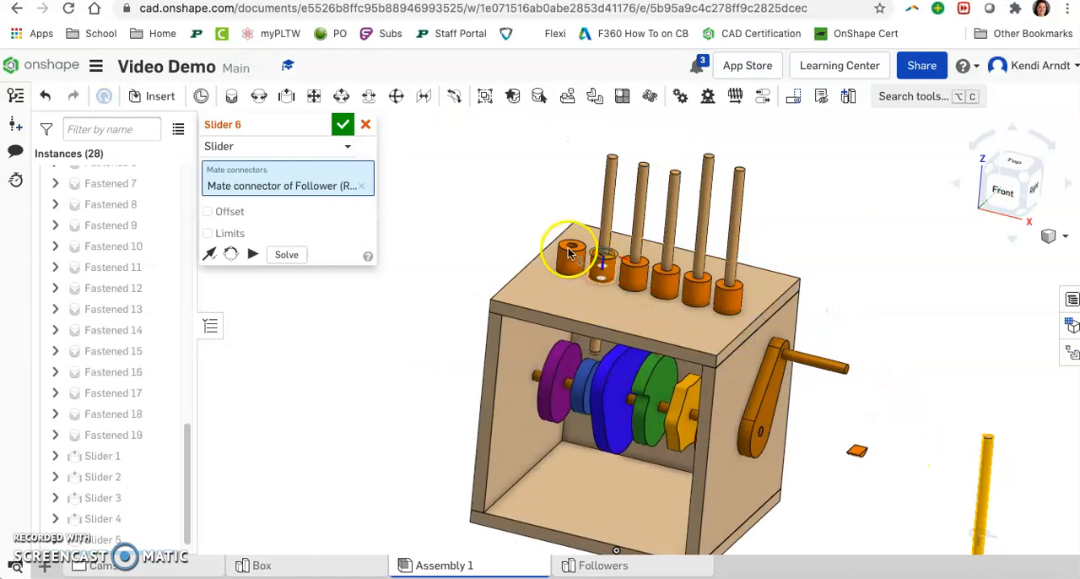
left_click(573, 243)
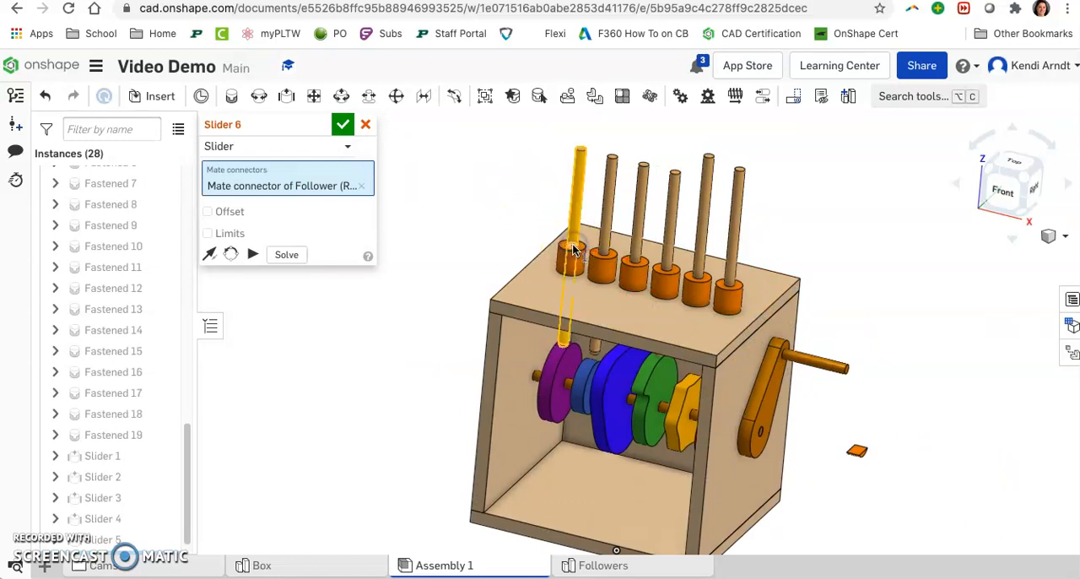
left_click(789, 284)
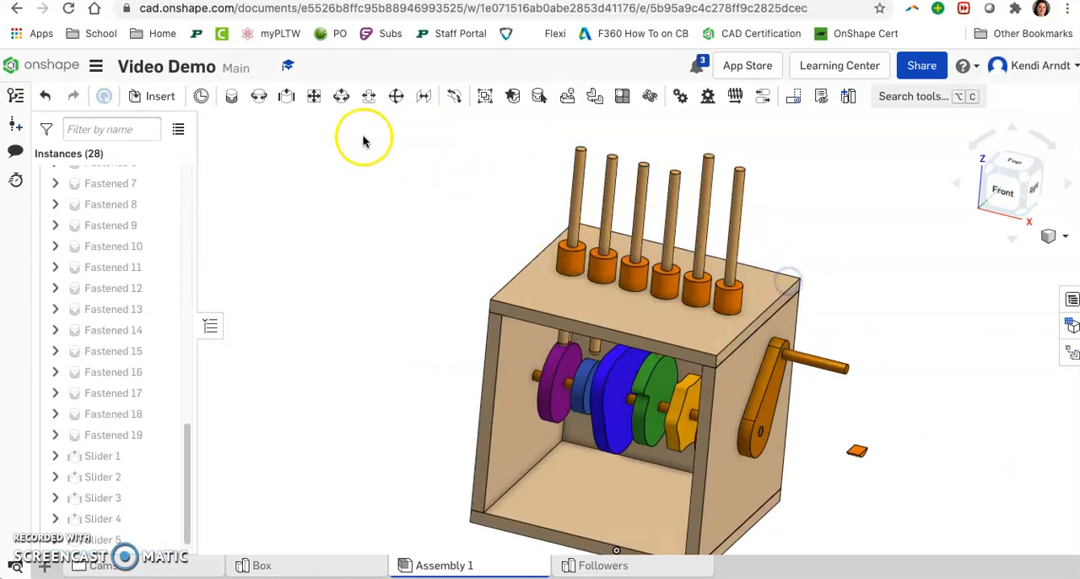
left_click(365, 124)
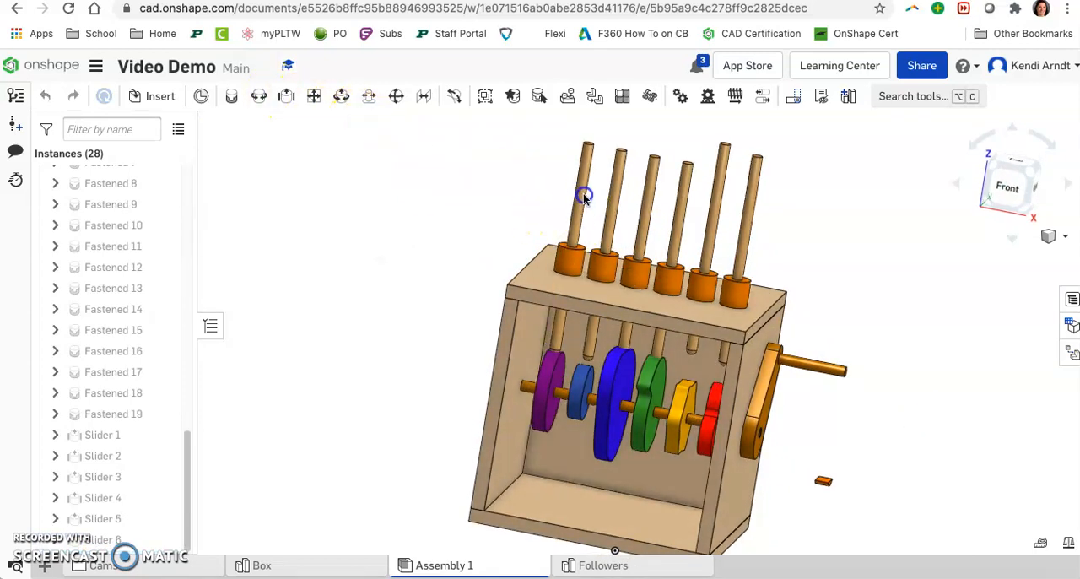
Step: Slide the first, third and fourth follower rods up clear of the cams below them
left_click_drag(583, 194, 586, 177)
left_click_drag(645, 206, 681, 194)
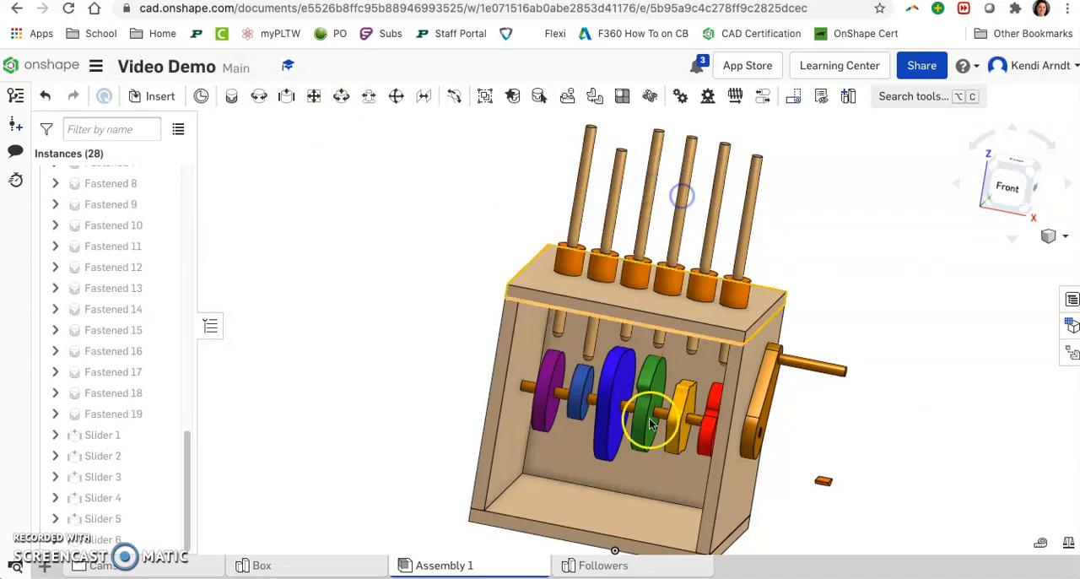
Step: Add a tangent mate between the rounded tip of Follower (Round) <5> and the rim of Circle <1>, flipped so the tip rests outside the cam
scroll(626, 399, "up", 6)
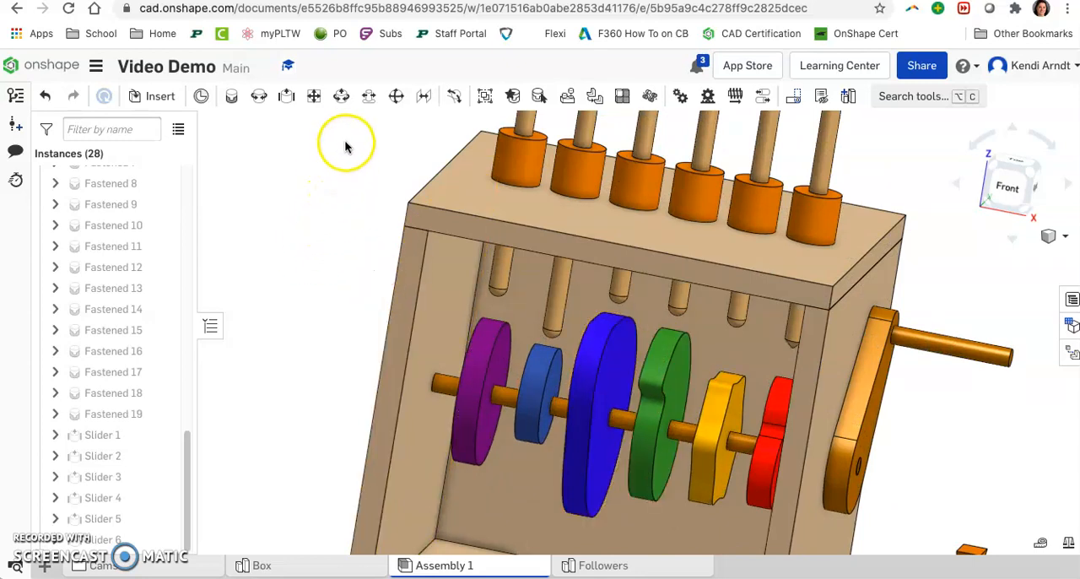
left_click(456, 101)
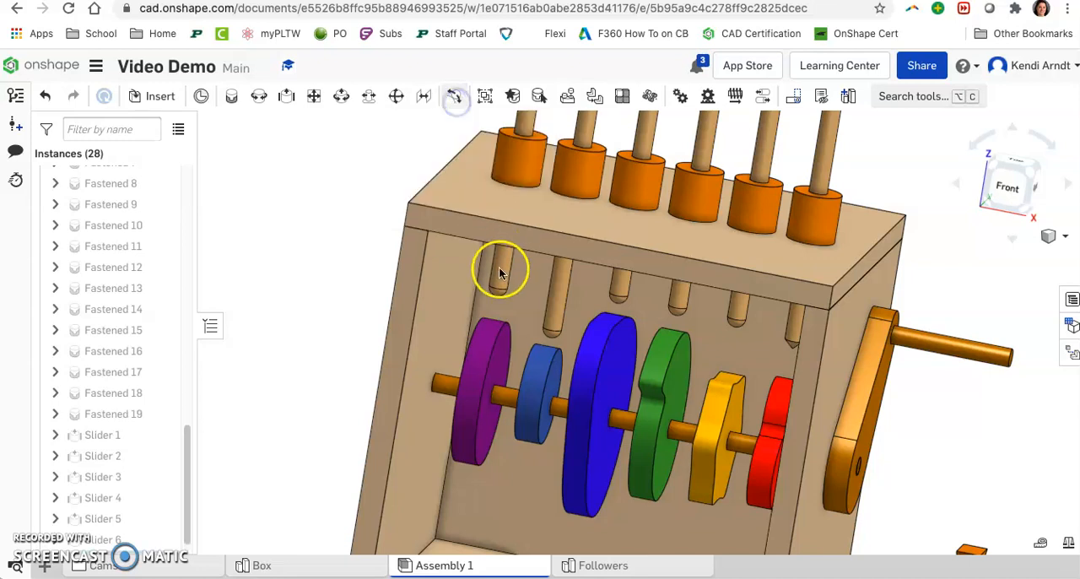
scroll(495, 287, "up", 5)
scroll(493, 304, "up", 2)
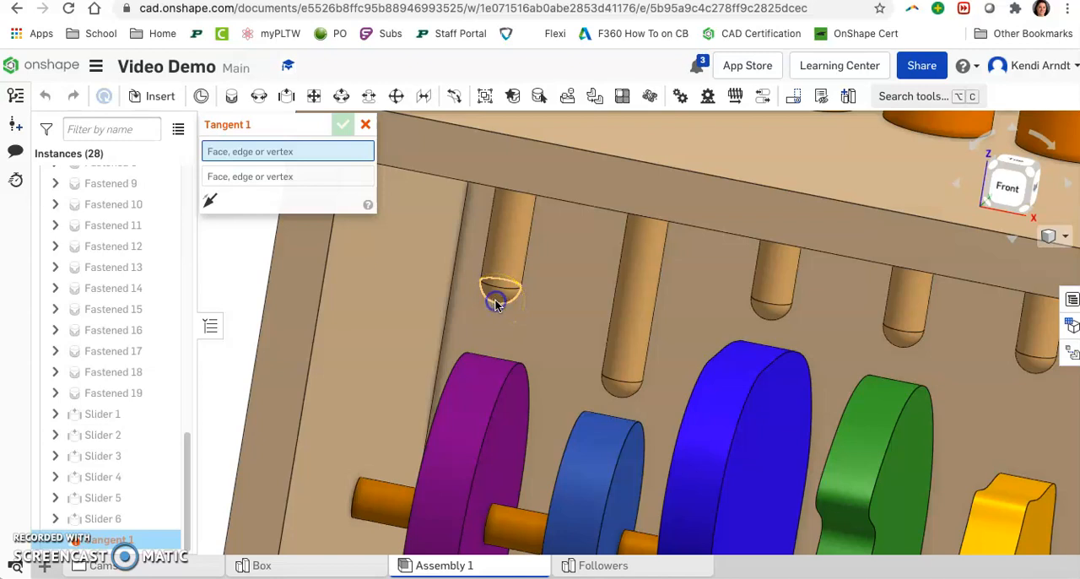
left_click(496, 302)
left_click(484, 377)
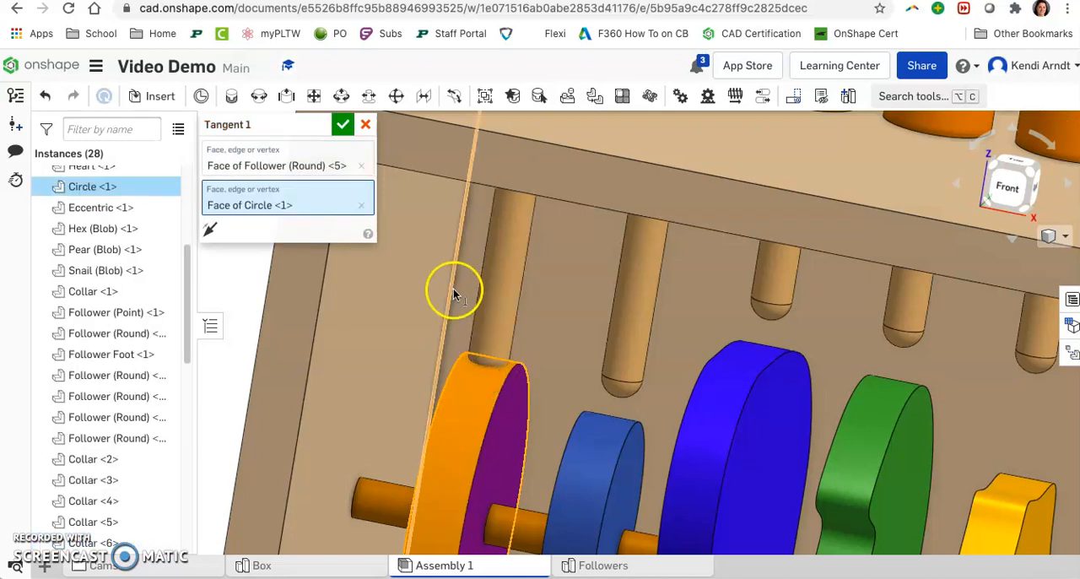
mouse_move(622, 388)
right_mouse_down()
mouse_move(598, 388)
mouse_move(607, 392)
right_mouse_up()
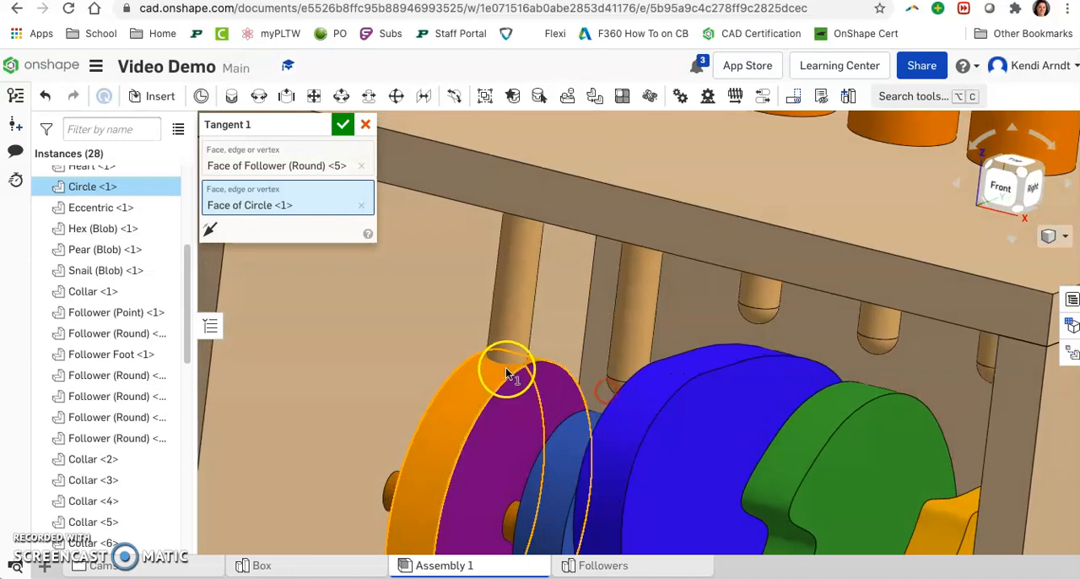
left_click(209, 231)
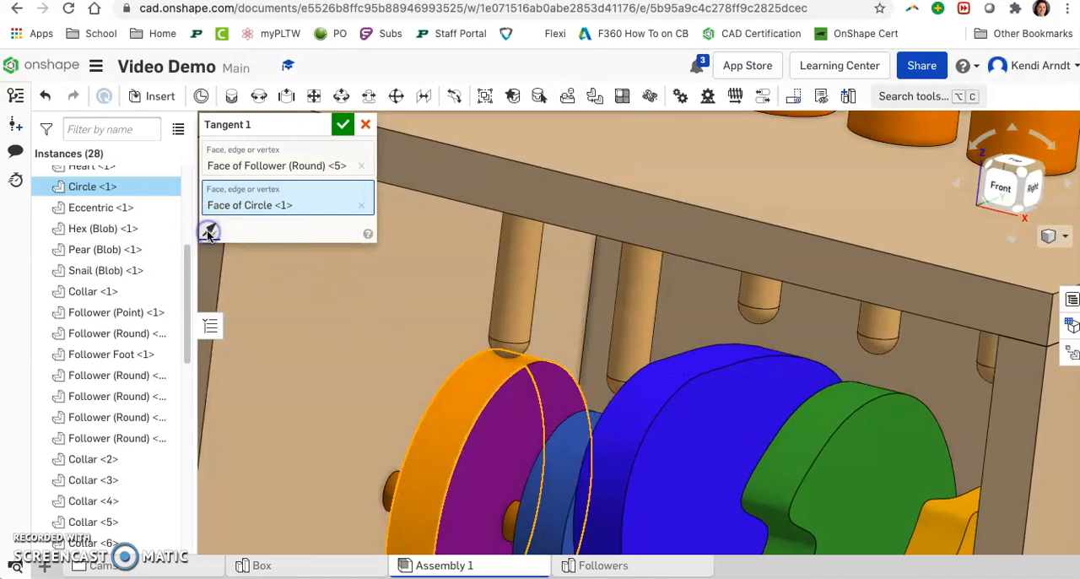
left_click(343, 125)
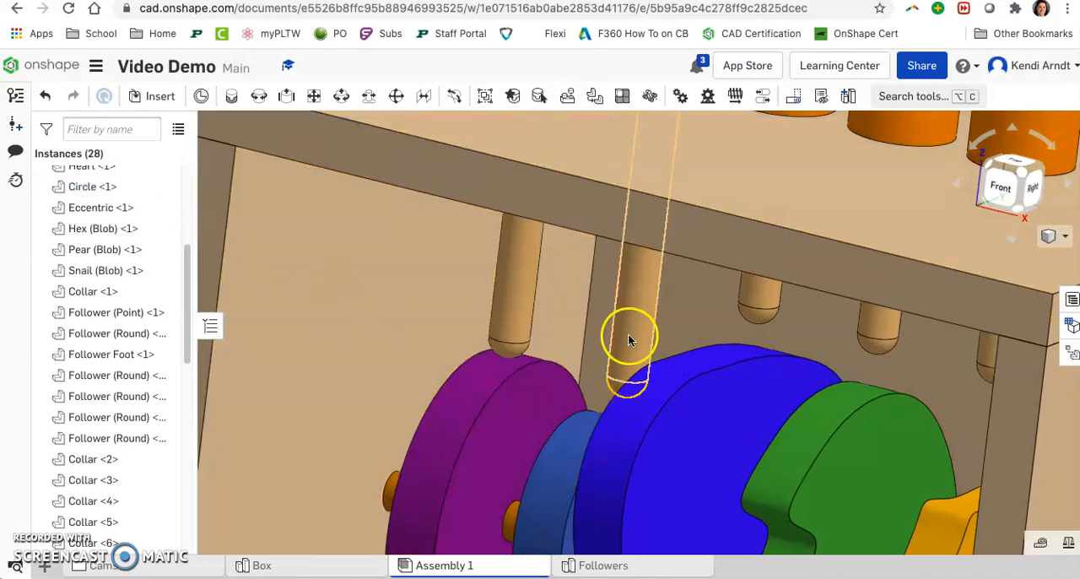
scroll(616, 336, "down", 3)
right_click_drag(718, 396, 738, 405)
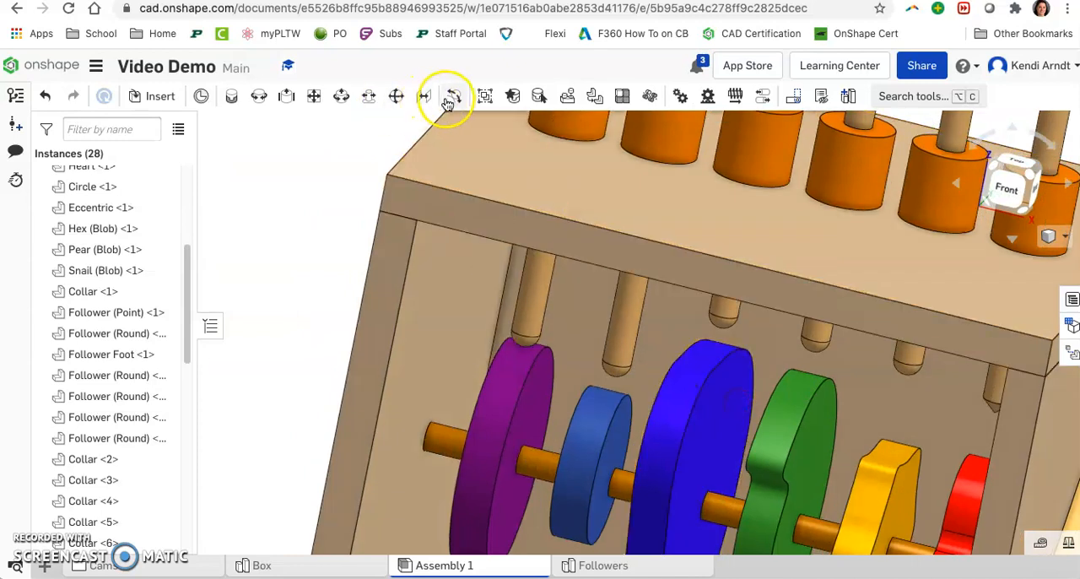
left_click(617, 377)
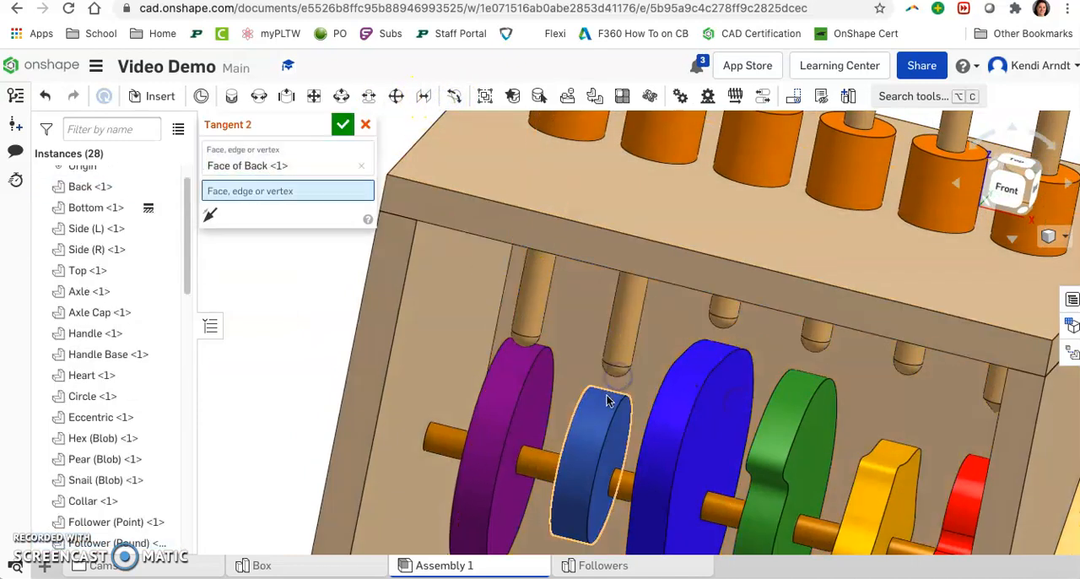
left_click(608, 397)
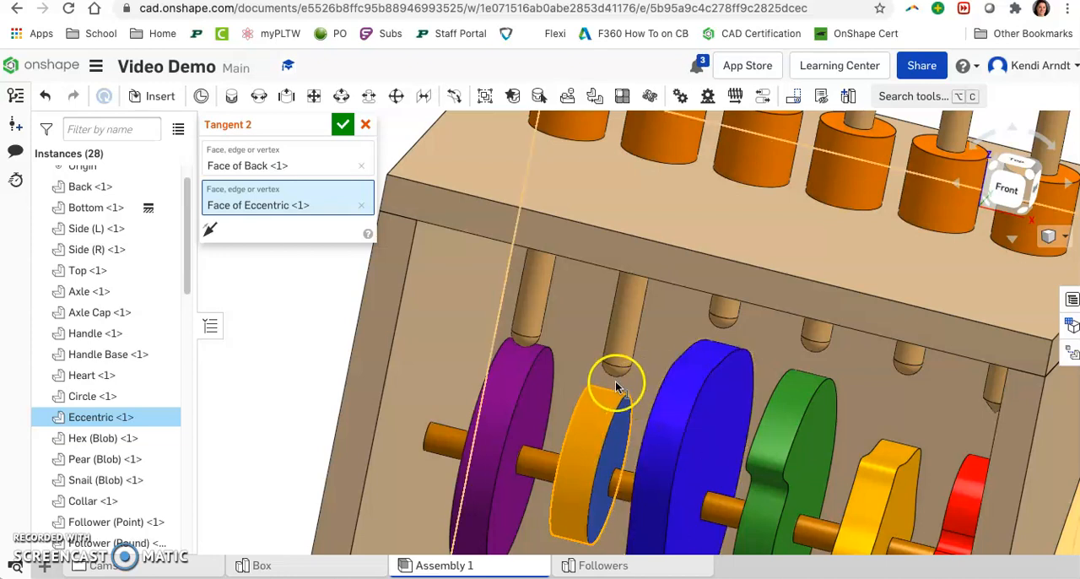
scroll(618, 383, "up", 2)
scroll(622, 381, "up", 2)
middle_click_drag(732, 341, 720, 267)
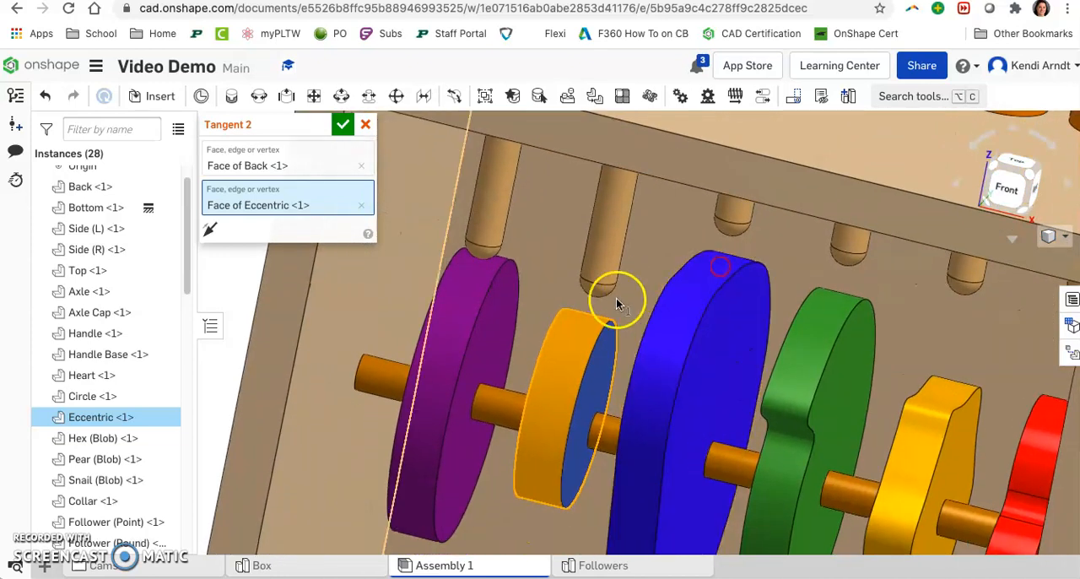
left_click(361, 205)
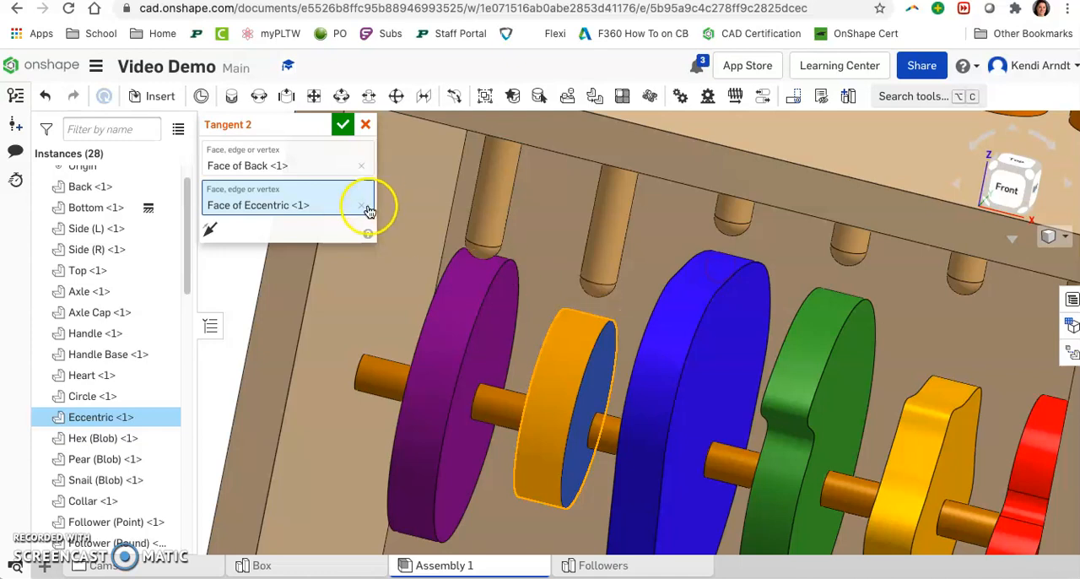
left_click(361, 166)
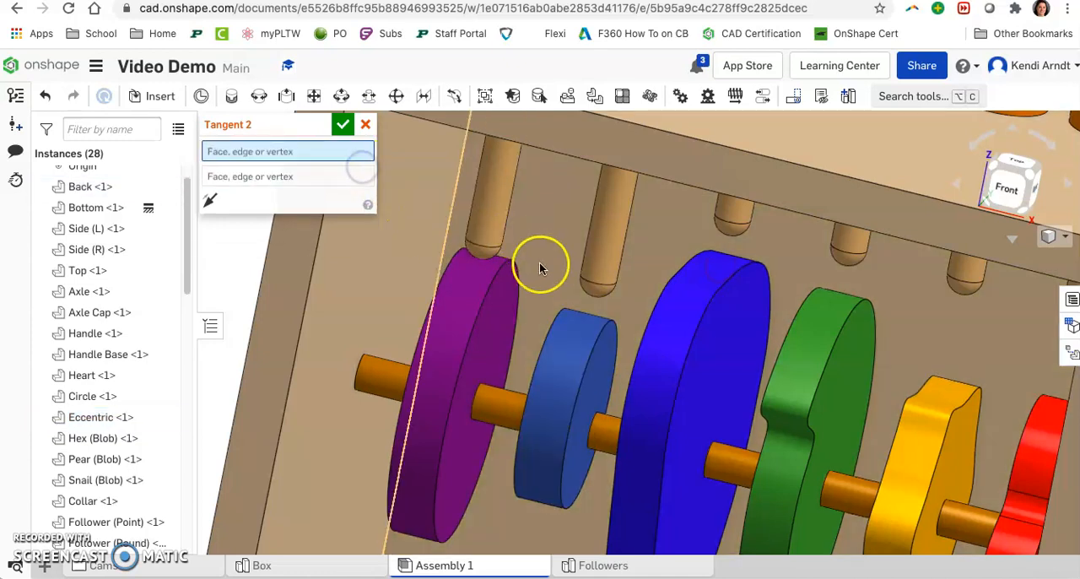
Step: Add a tangent mate between the rounded tip of Follower (Round) <3> and the rim of Eccentric <1>, flipped so the tip rests outside the cam
left_click(591, 287)
left_click(583, 322)
right_click_drag(537, 299, 550, 301)
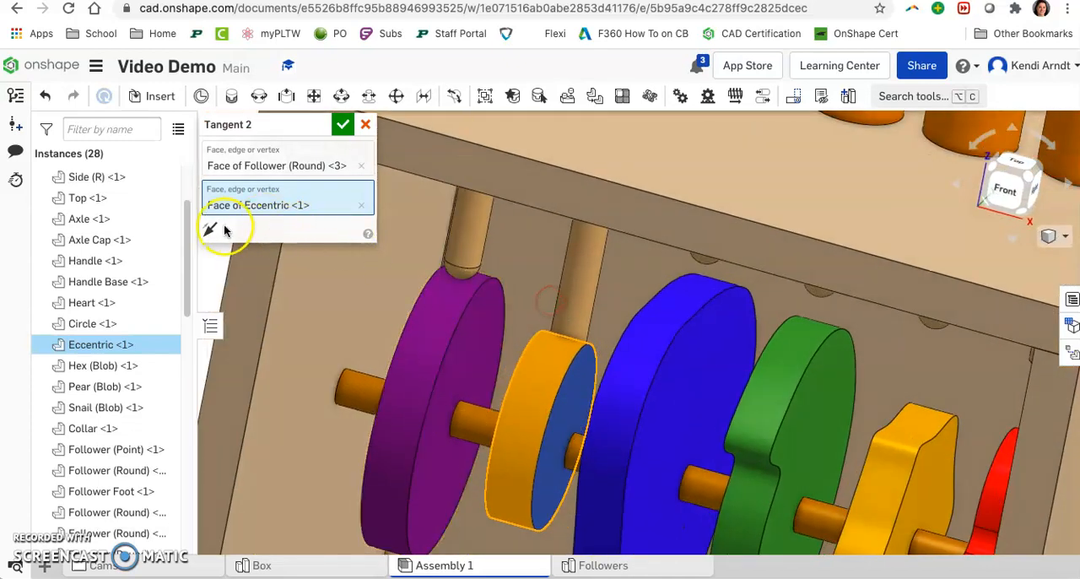
left_click(342, 124)
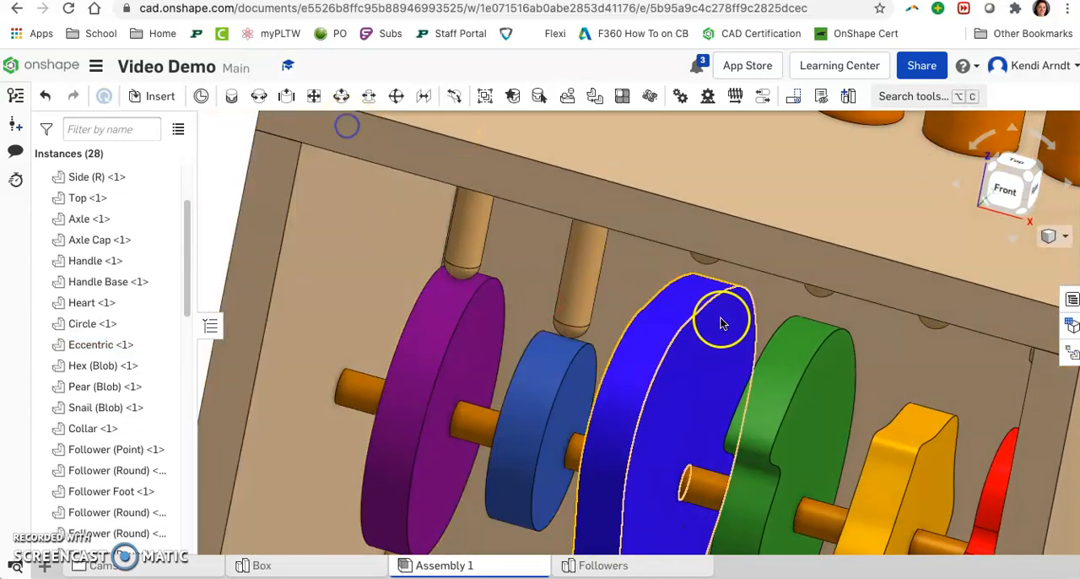
Step: Add a tangent mate between the tip of Follower (Round) <2> and the rim of Pear (Blob) <1>, flipped to rest outside the cam
right_click_drag(740, 321, 746, 314)
left_click(456, 97)
left_click(715, 259)
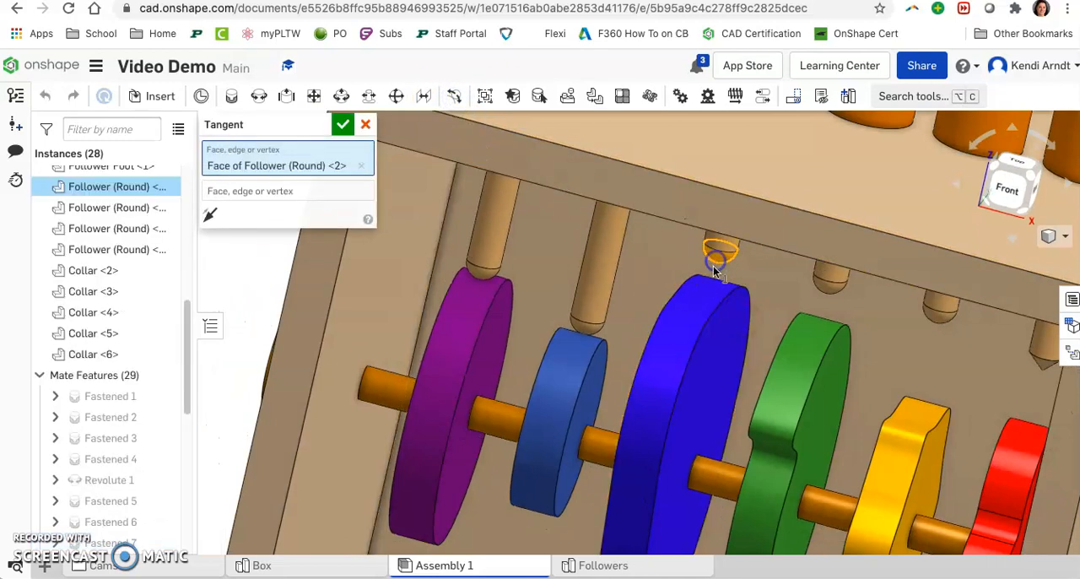
left_click(709, 287)
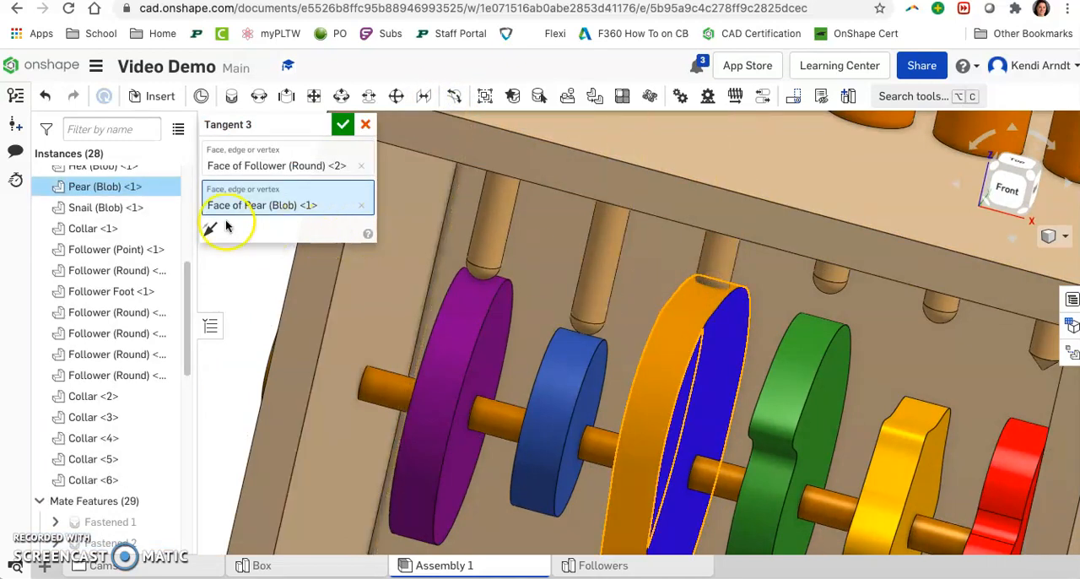
left_click(343, 124)
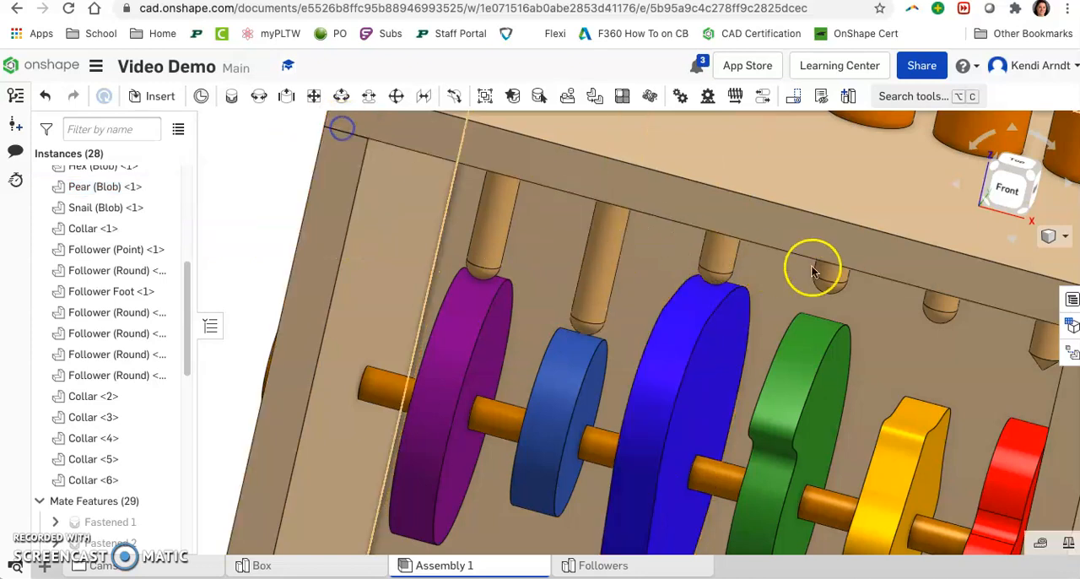
Step: Add a tangent mate between the rounded tip of Follower (Round) <4> and the rim of Snail (Blob) <1>
right_click_drag(699, 249, 657, 215)
left_click(447, 98)
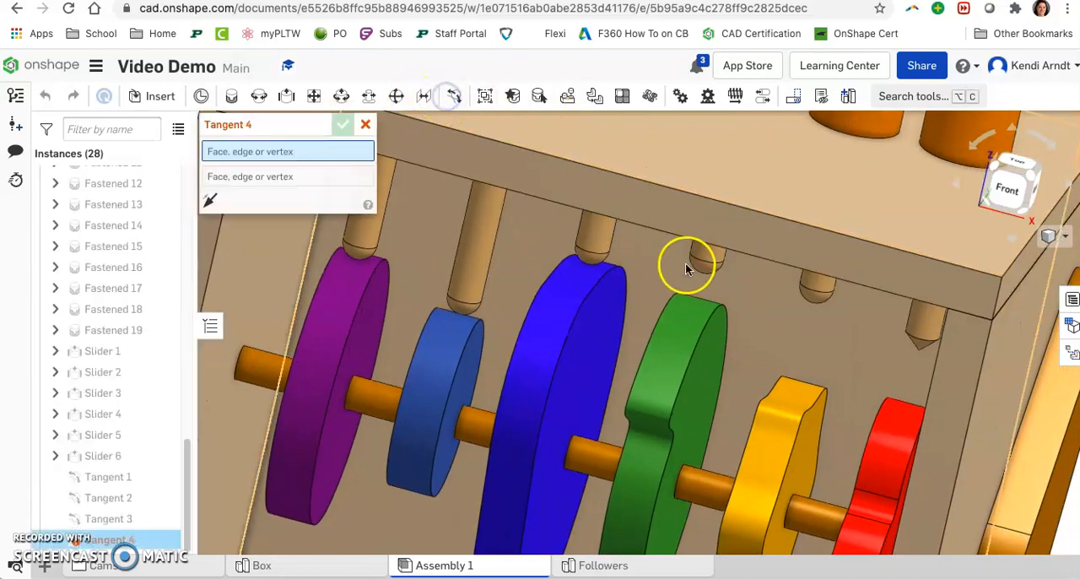
left_click(700, 268)
left_click(690, 313)
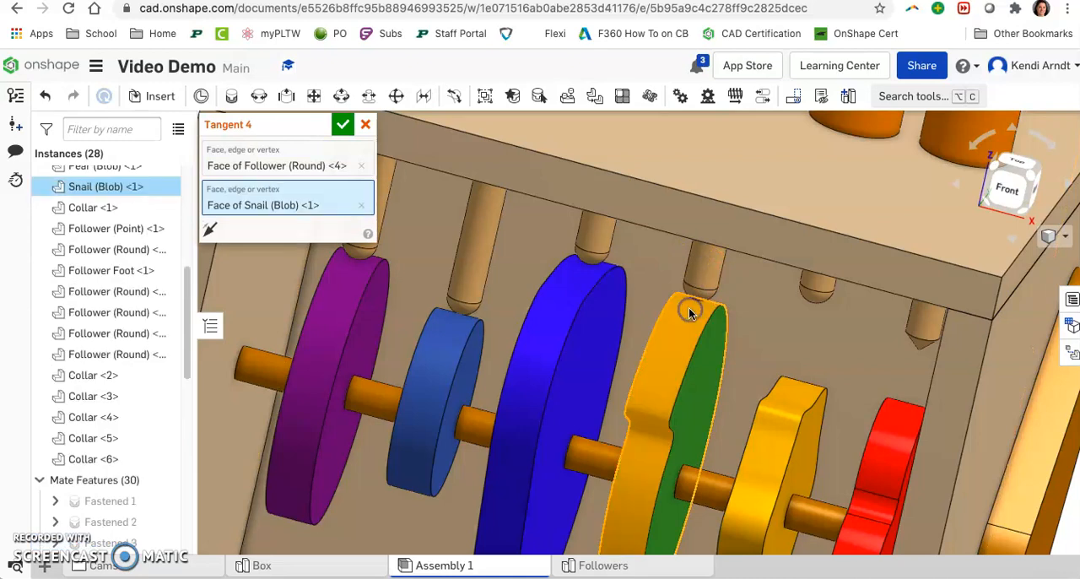
left_click(343, 128)
Step: Add a tangent mate between the tip of Follower (Round) <1> and the rim of Hex (Blob) <1>, flipped to rest outside the cam
right_click_drag(699, 351, 716, 337)
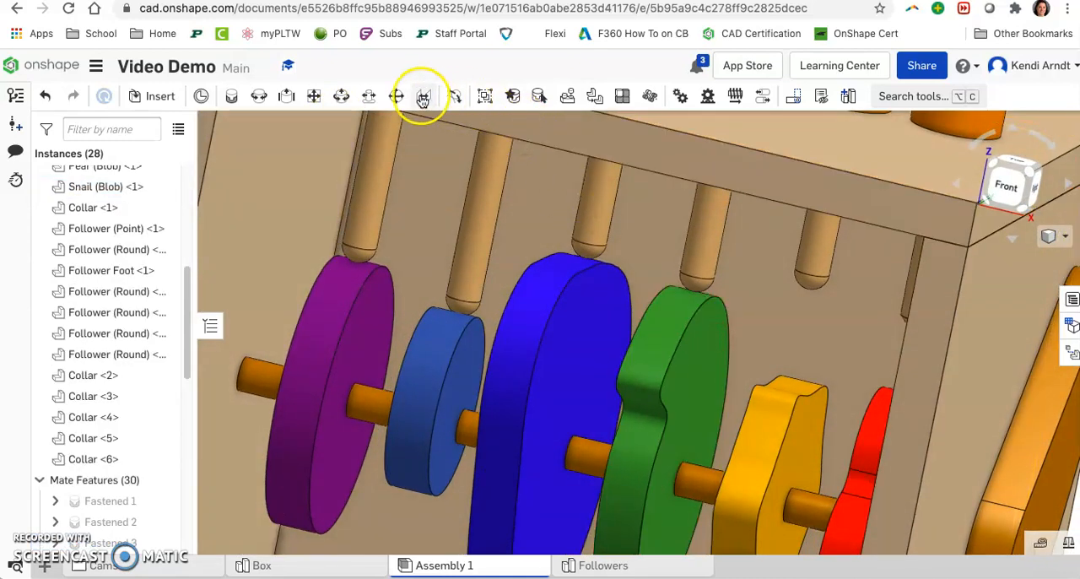
left_click(453, 98)
left_click(805, 283)
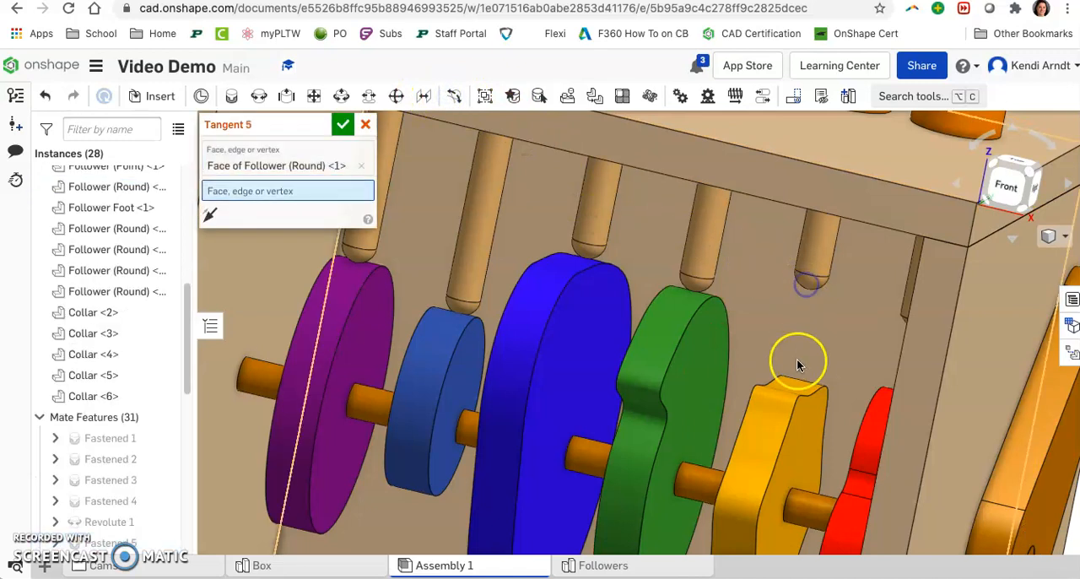
left_click(794, 381)
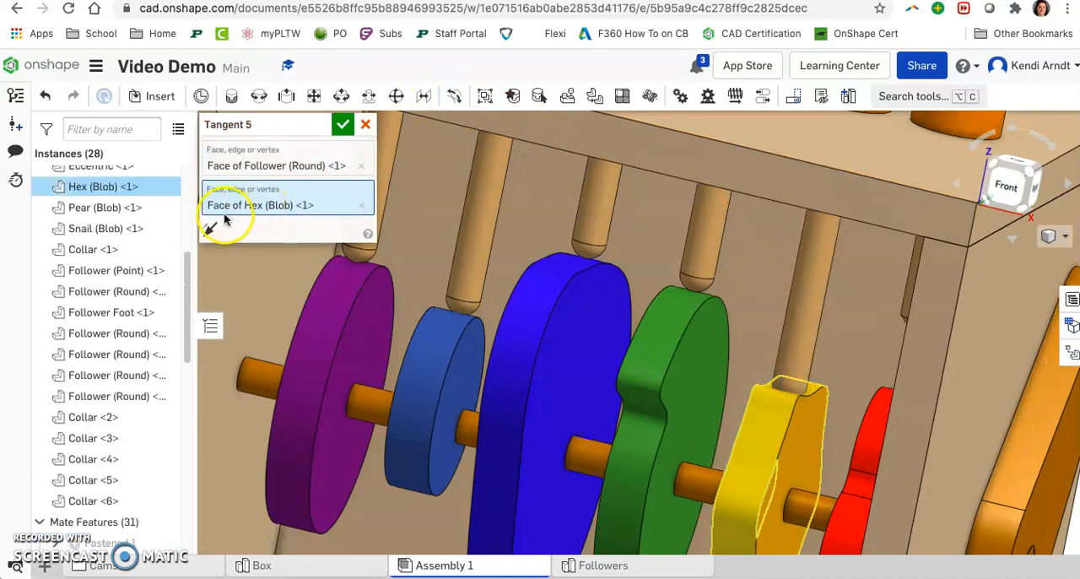
left_click(343, 124)
Step: Add a tangent mate between the tip vertex of Follower (Point) <1> and the rim face of Heart <1>
right_click_drag(938, 366, 884, 353)
scroll(883, 353, "up", 3)
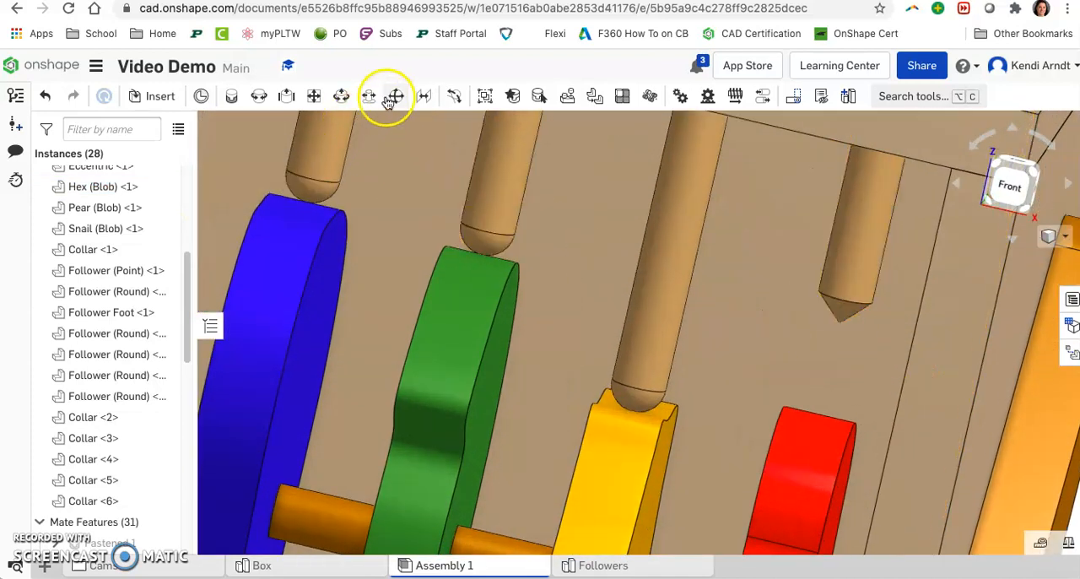
left_click(838, 321)
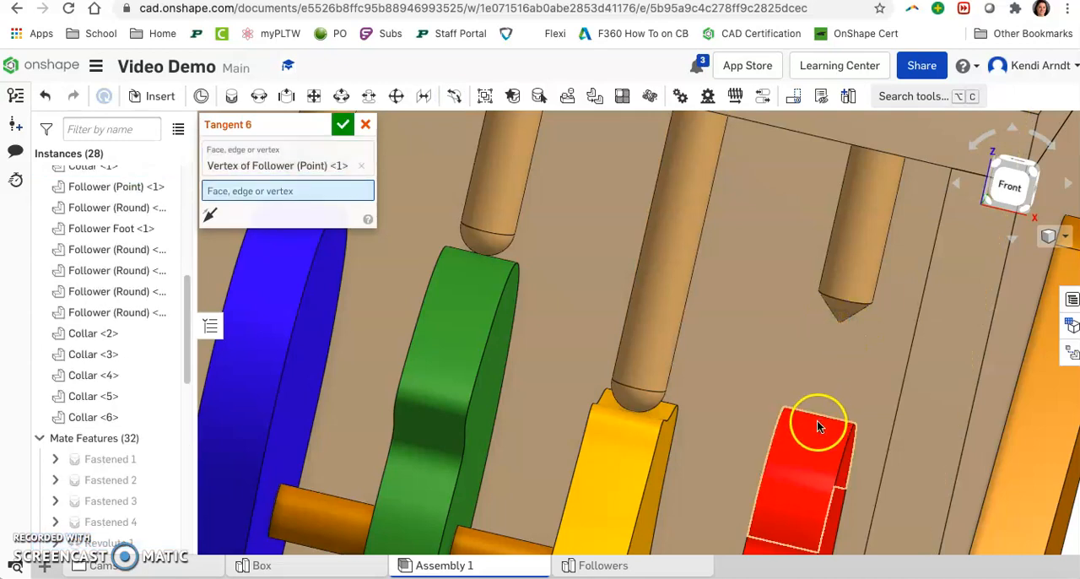
left_click(816, 420)
right_click_drag(416, 273, 560, 326)
middle_click_drag(755, 360, 467, 245)
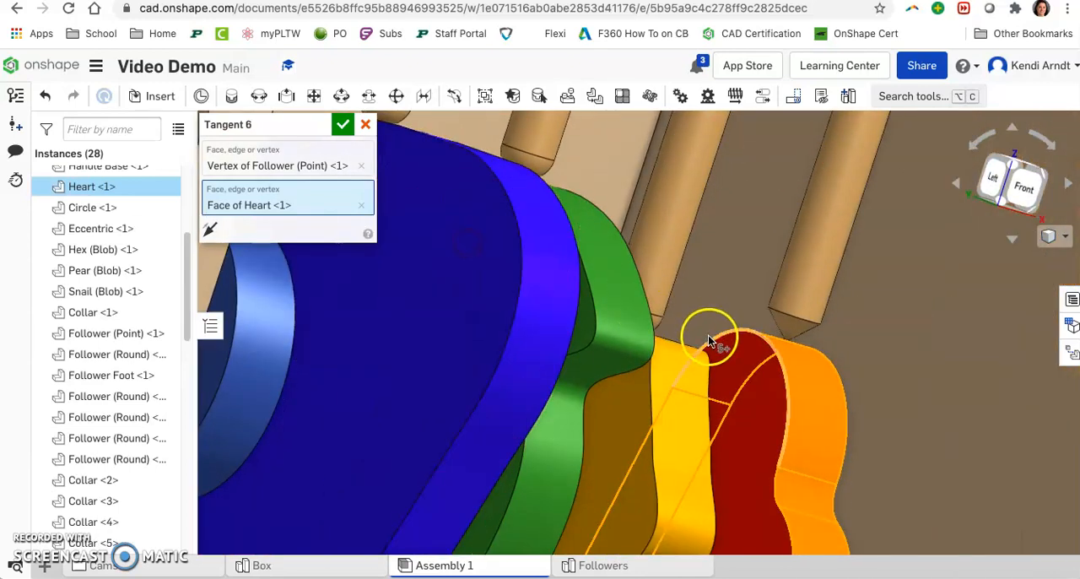
right_click_drag(708, 335, 711, 344)
left_click(342, 125)
Step: Set up an animation of the Revolute 1 mate from 0 to 360 deg with looped playback in the reverse direction
scroll(846, 283, "down", 2)
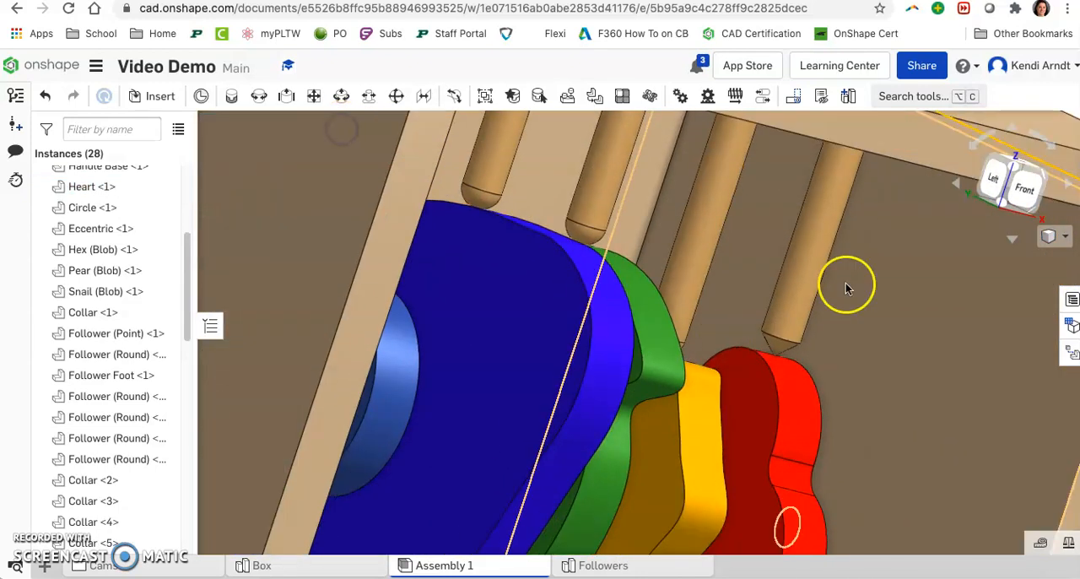
left_click(1045, 177)
right_click_drag(717, 399, 783, 367)
scroll(126, 416, "down", 15)
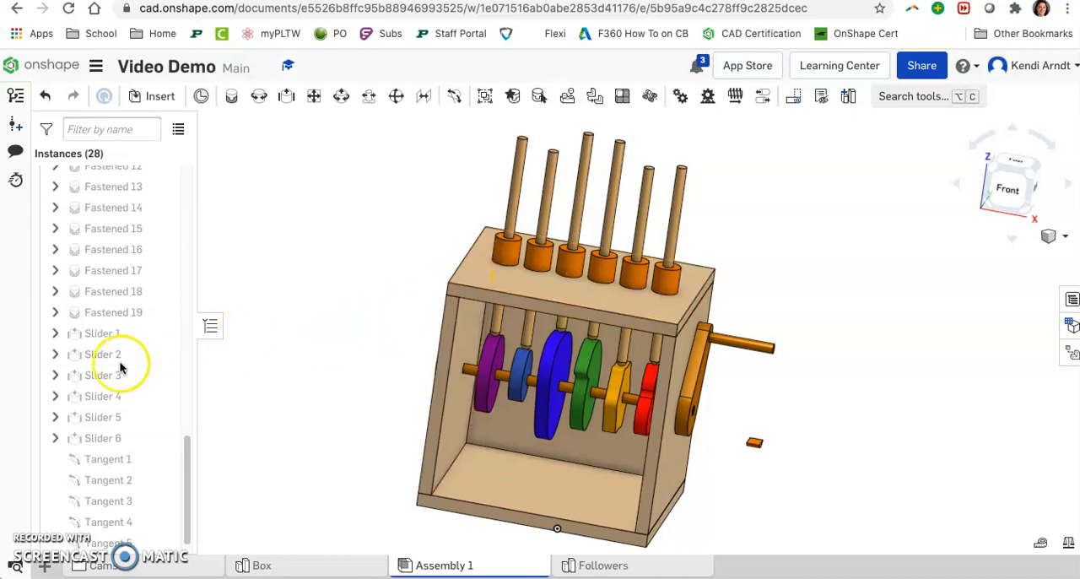
scroll(120, 365, "up", 3)
scroll(120, 366, "up", 10)
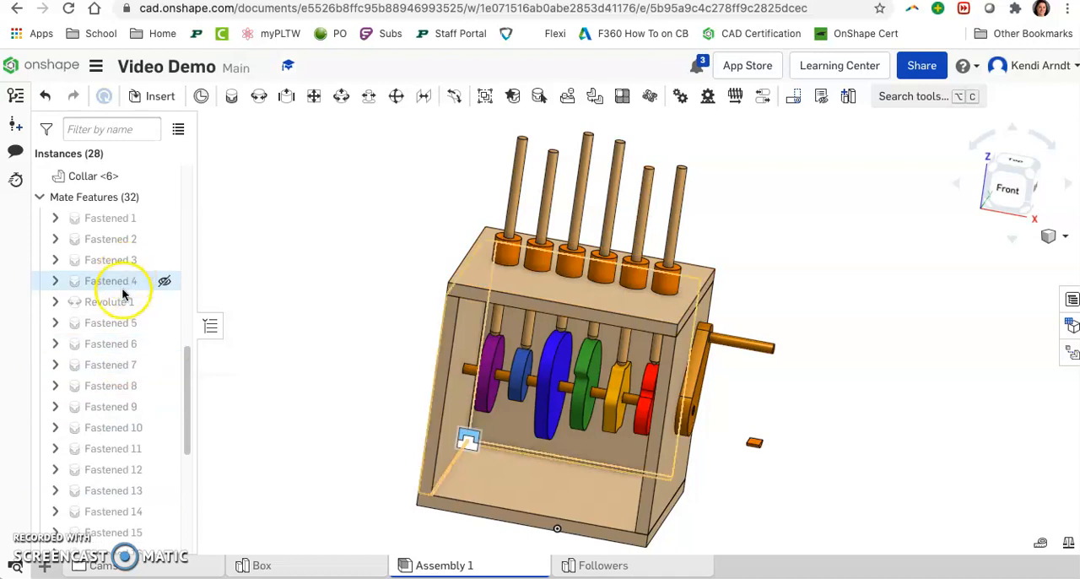
right_click(120, 302)
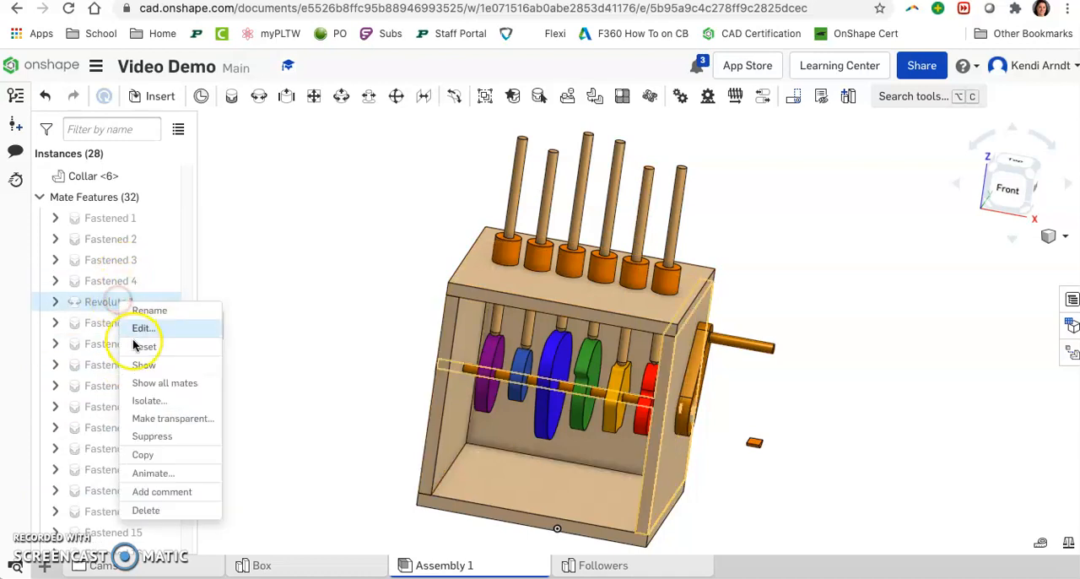
left_click(151, 473)
left_click(235, 254)
left_click(223, 321)
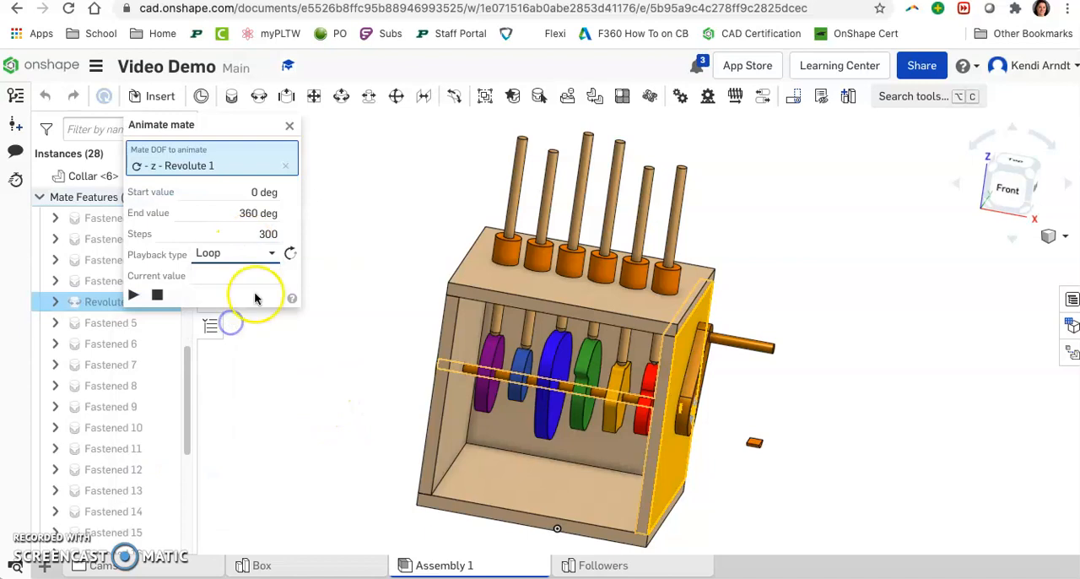
left_click(289, 254)
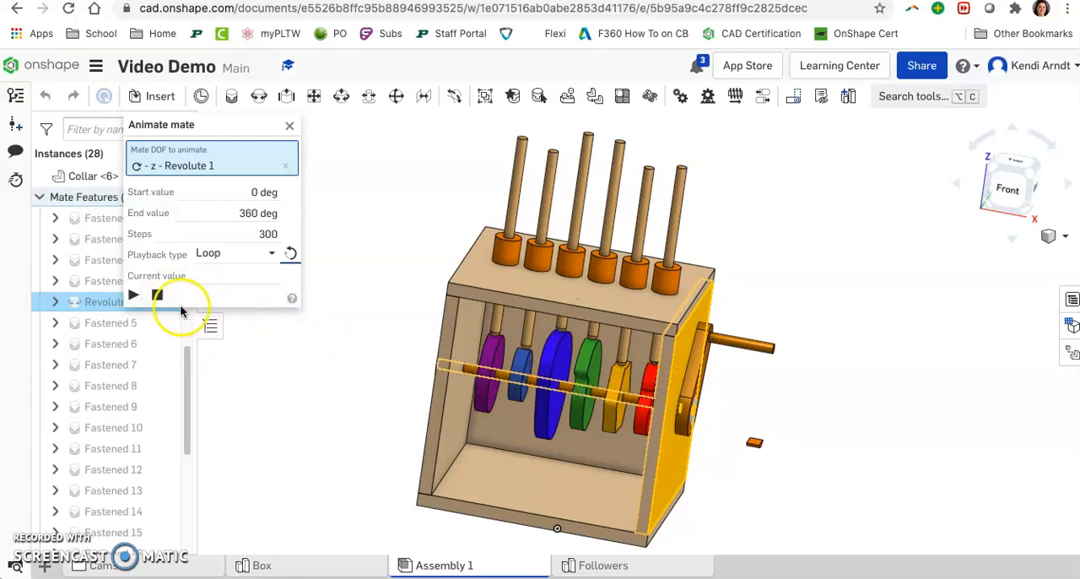
Step: Play the Revolute 1 animation to check how the cams move the followers, stop it and close the animation settings
left_click(135, 295)
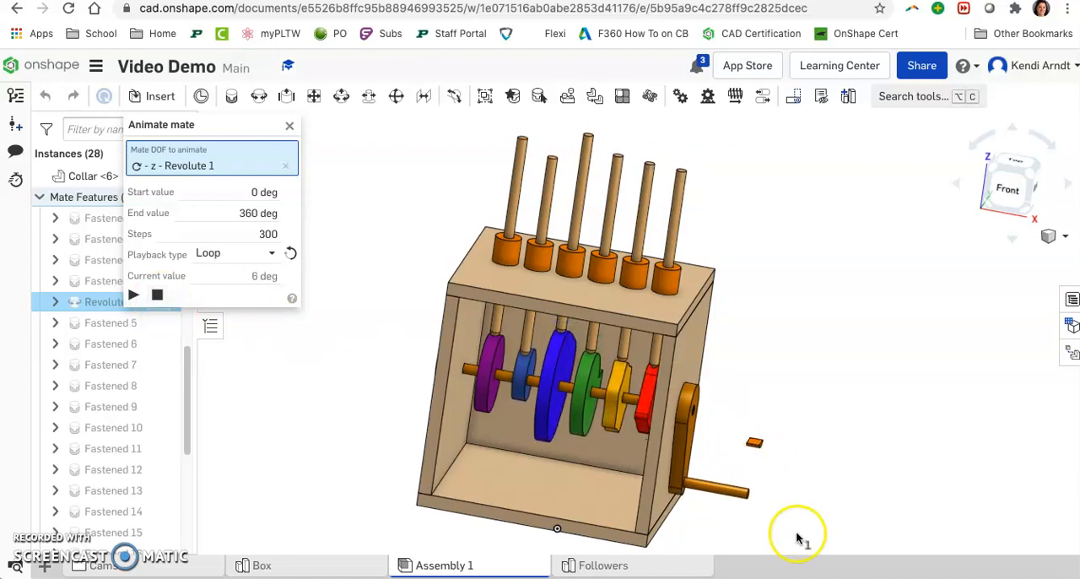
left_click(158, 297)
left_click(291, 125)
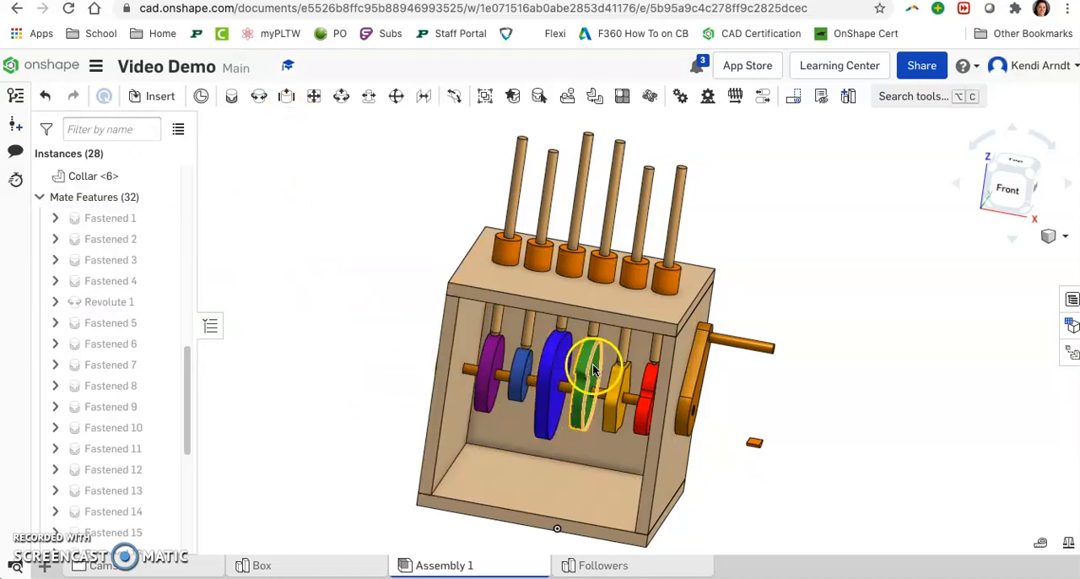
Step: Delete the green Snail (Blob) <1> cam from the assembly
scroll(610, 397, "up", 3)
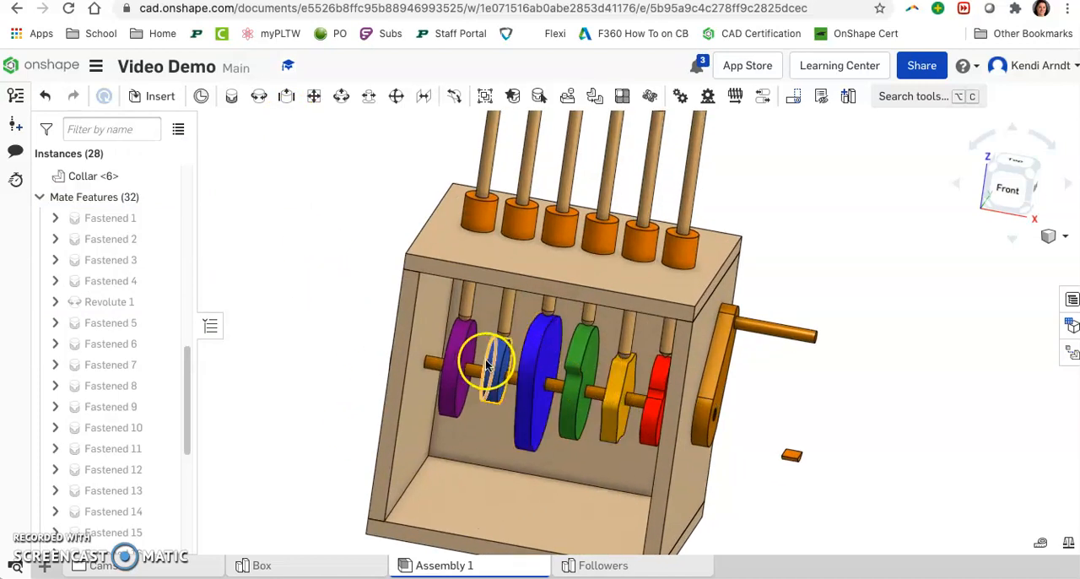
left_click(542, 357)
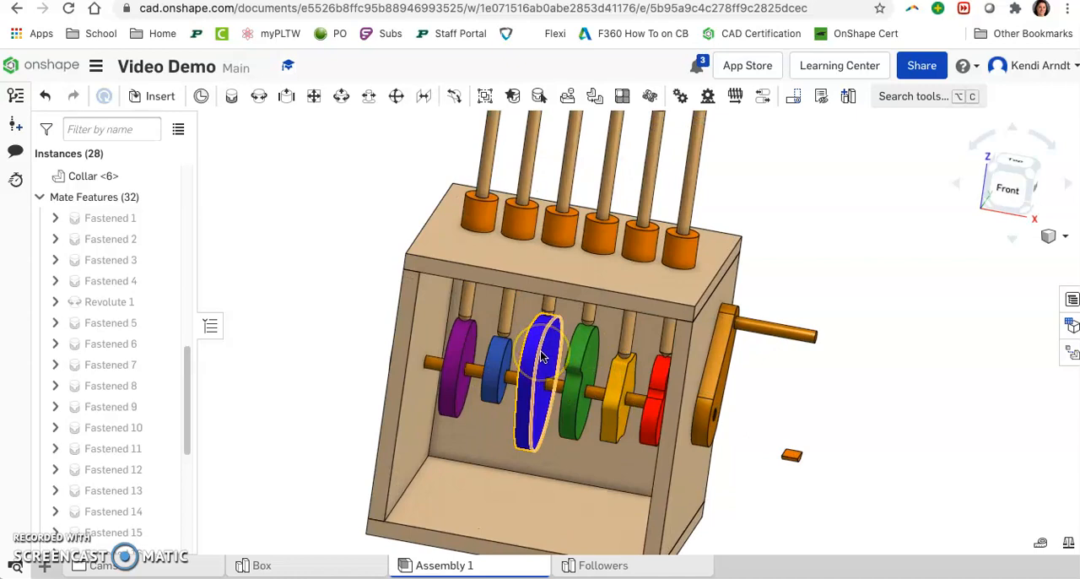
left_click(584, 353)
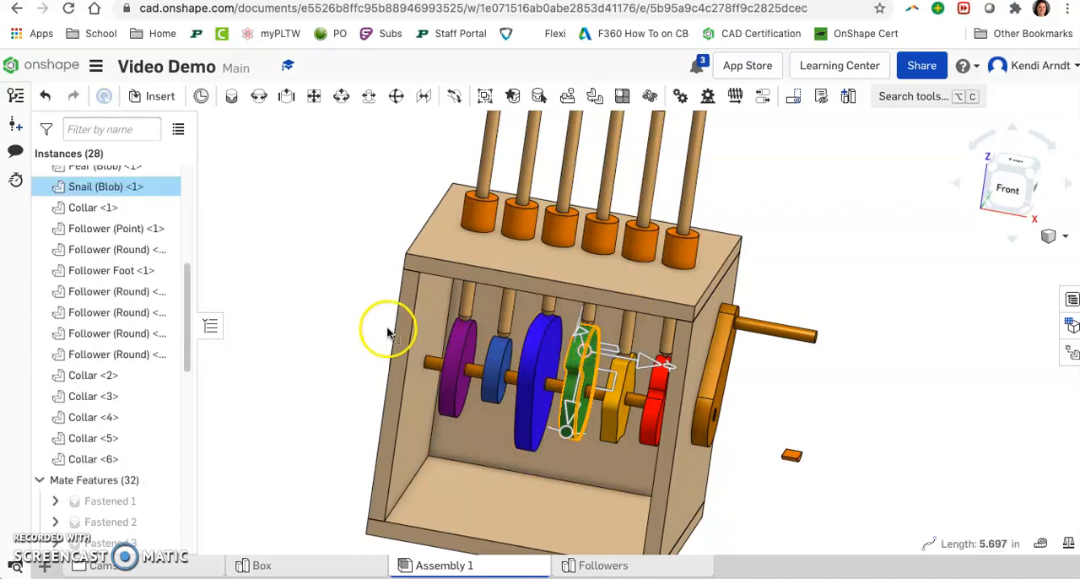
key("Delete")
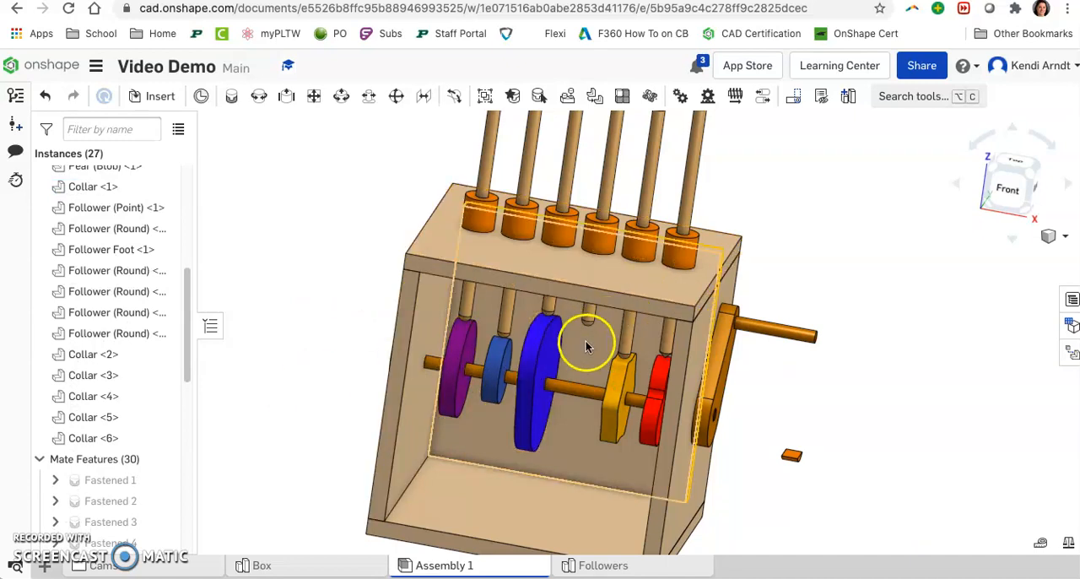
Step: Animate the Revolute 1 mate in a reversed loop without the snail cam, stop the playback and close the animation settings
scroll(110, 403, "down", 3)
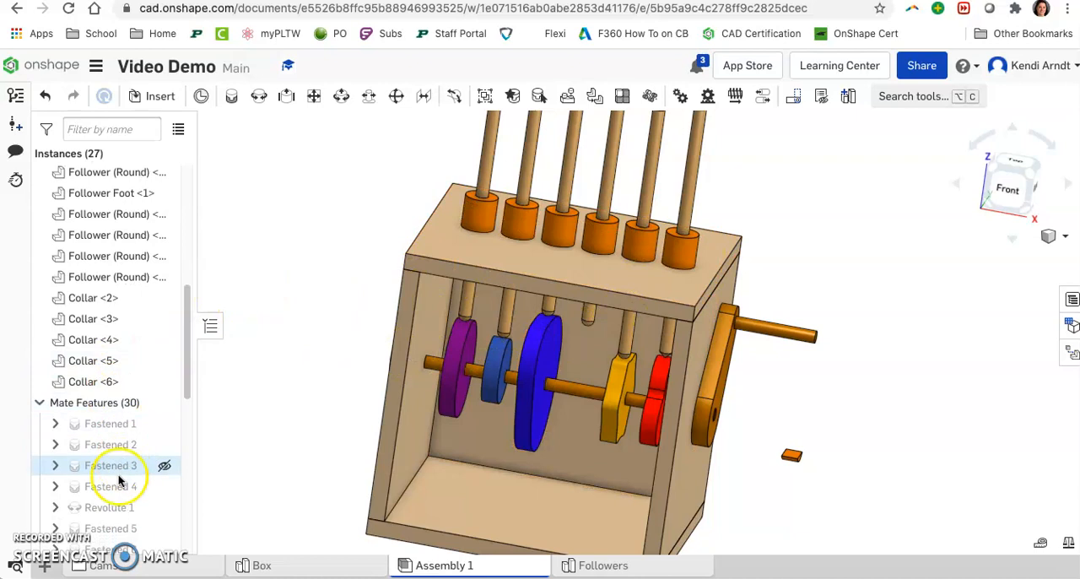
right_click(110, 507)
left_click(139, 463)
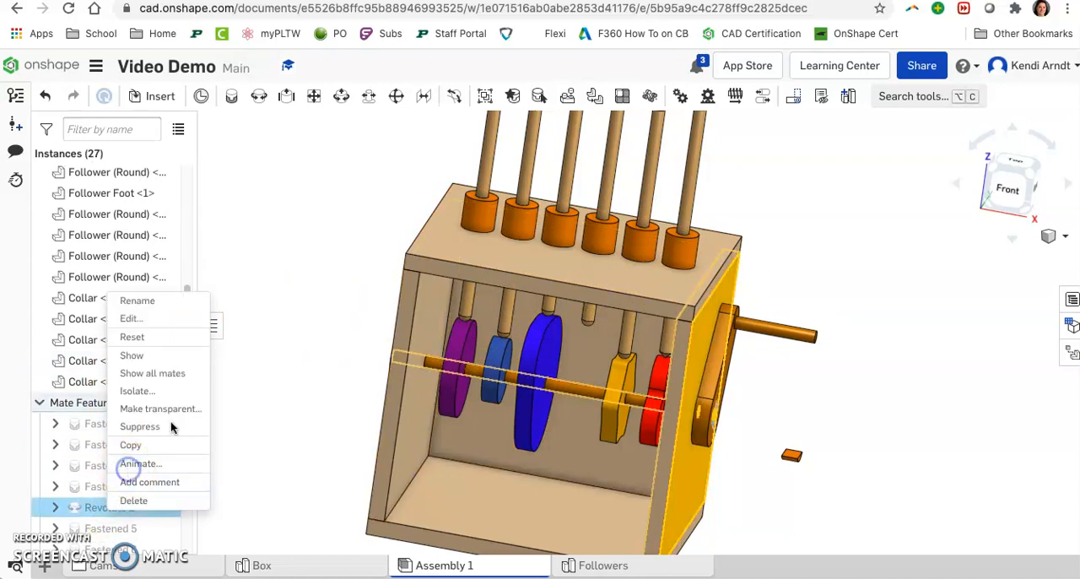
left_click(234, 254)
left_click(234, 326)
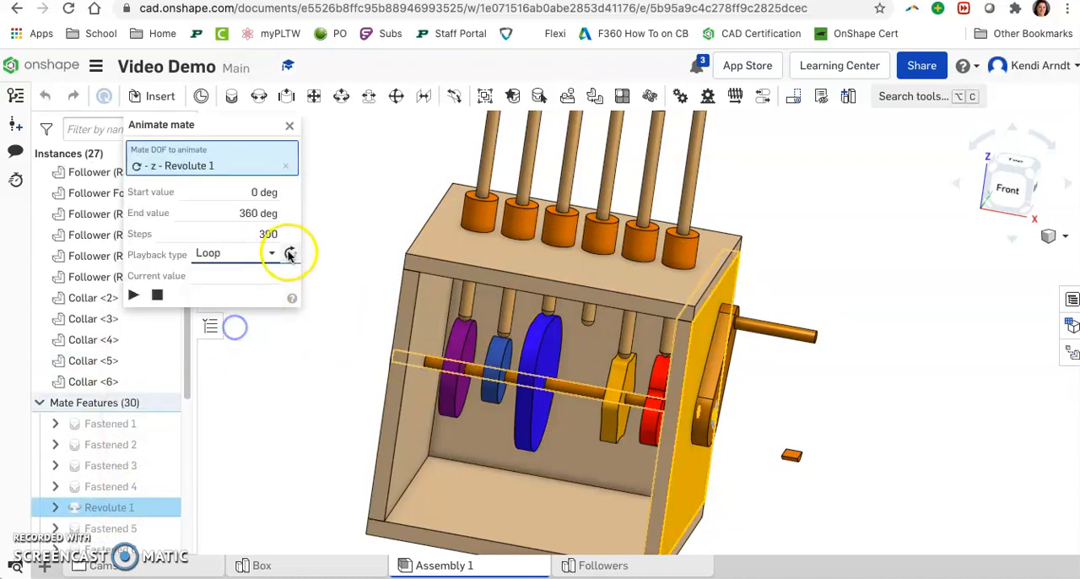
left_click(134, 294)
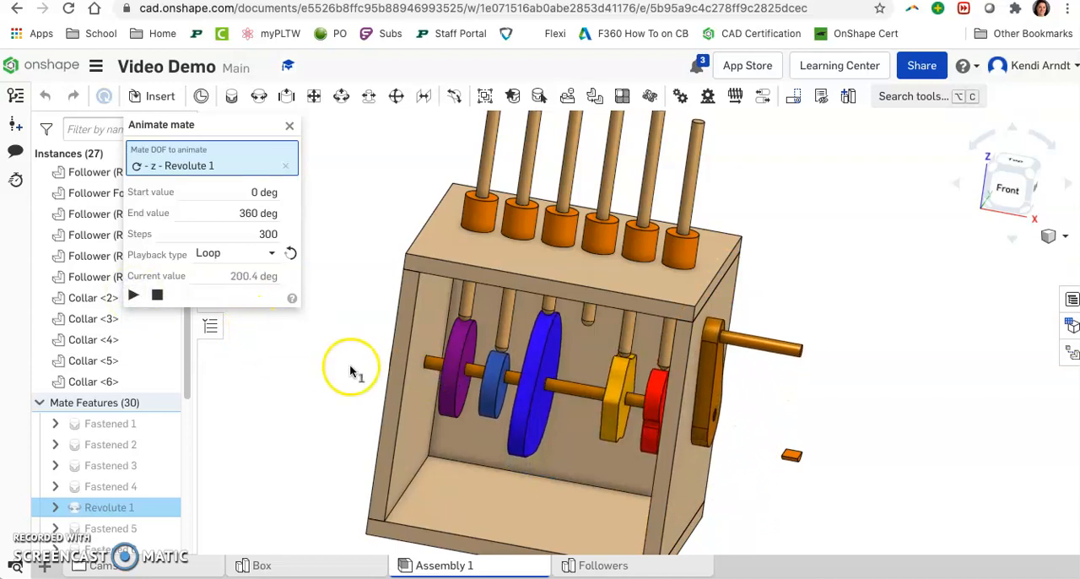
left_click(159, 297)
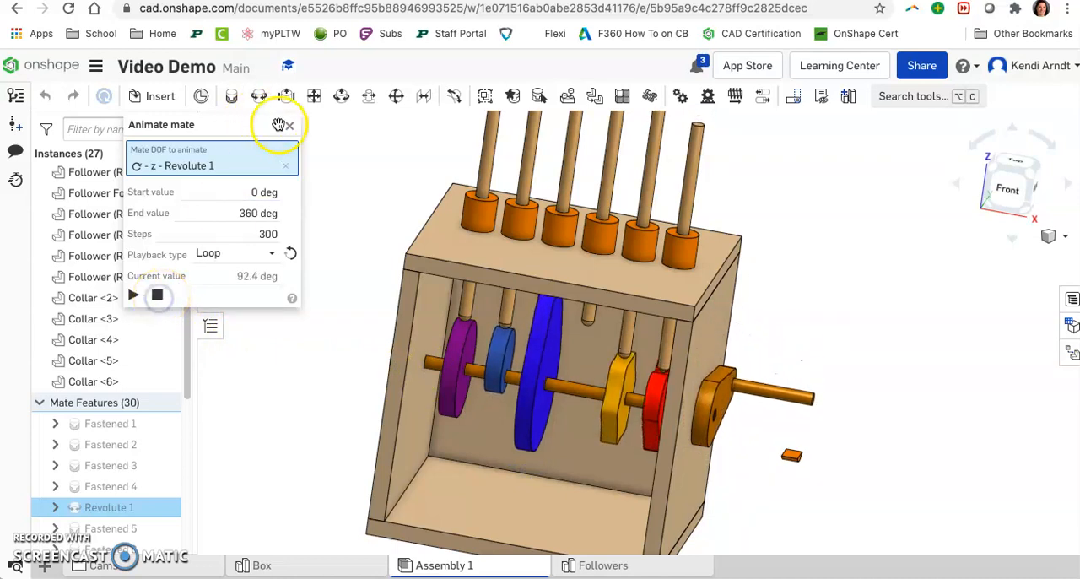
left_click(286, 129)
Step: Open the Parametric Snail part studio and open Sketch 2 for editing, viewed straight from the front
scroll(134, 572, "down", 3)
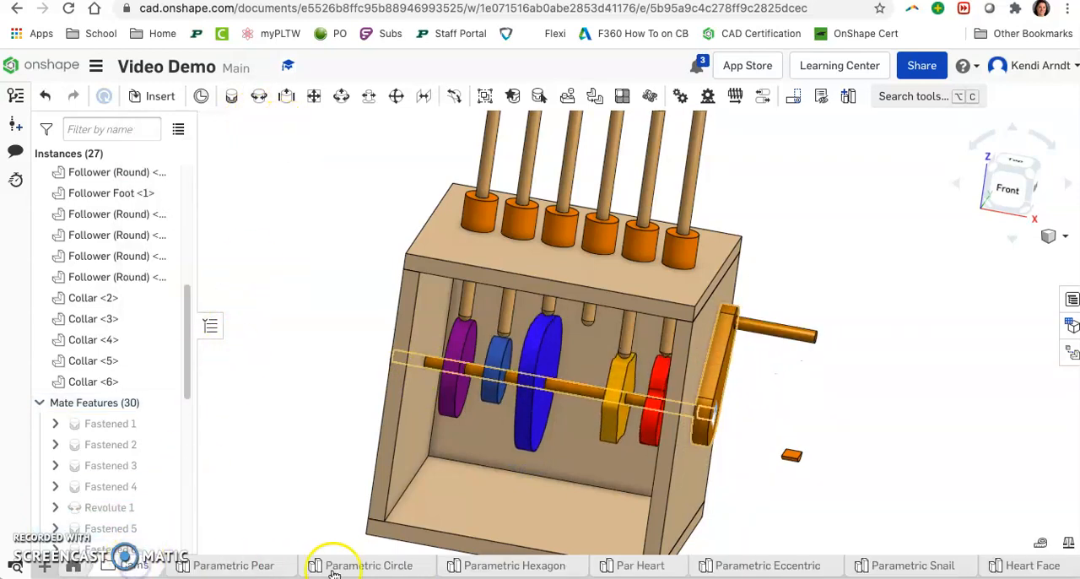
left_click(906, 571)
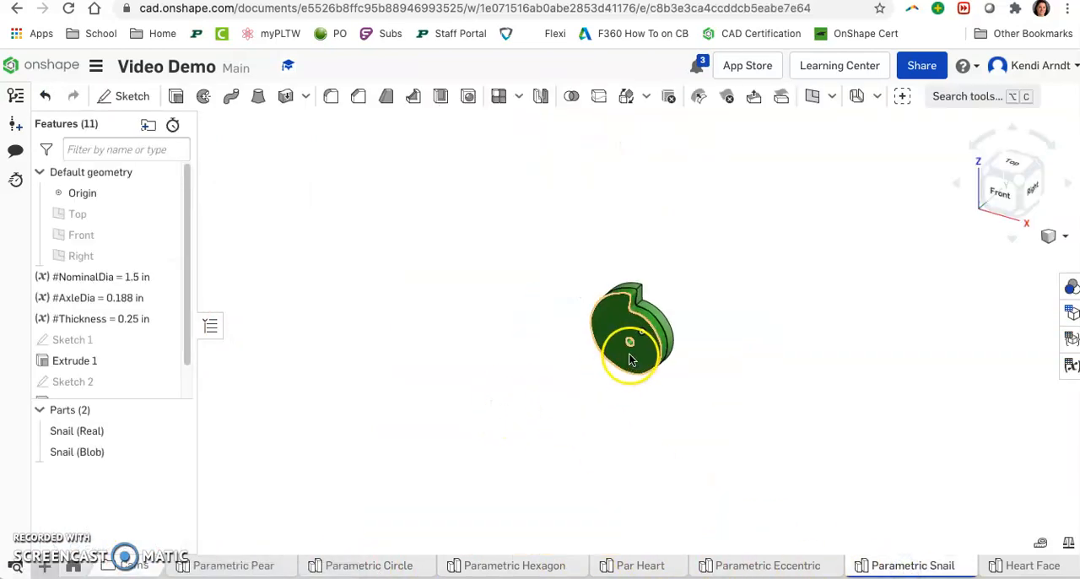
scroll(630, 354, "up", 5)
middle_click_drag(677, 300, 628, 350)
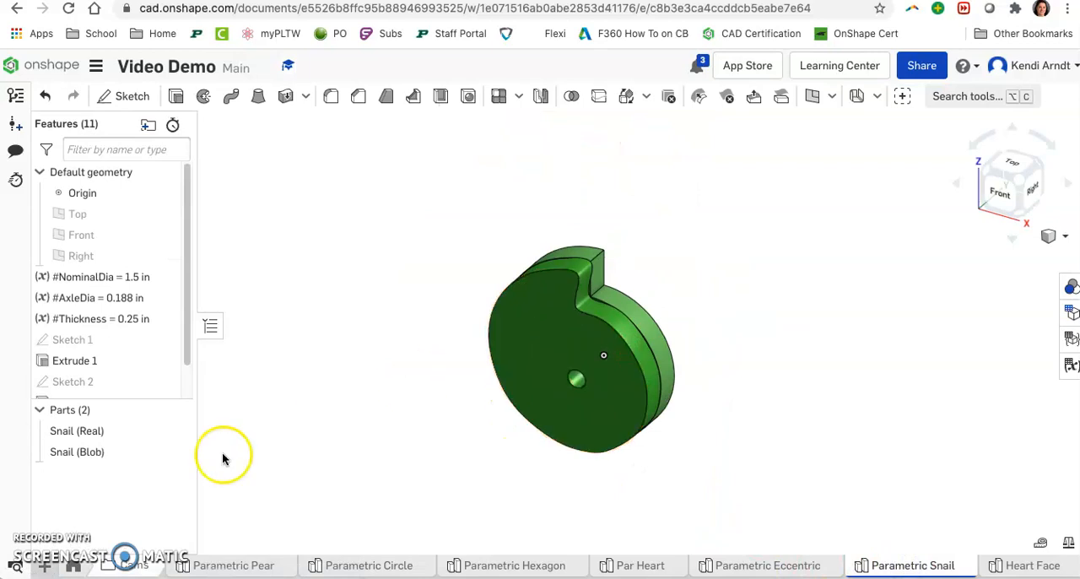
scroll(112, 341, "down", 1)
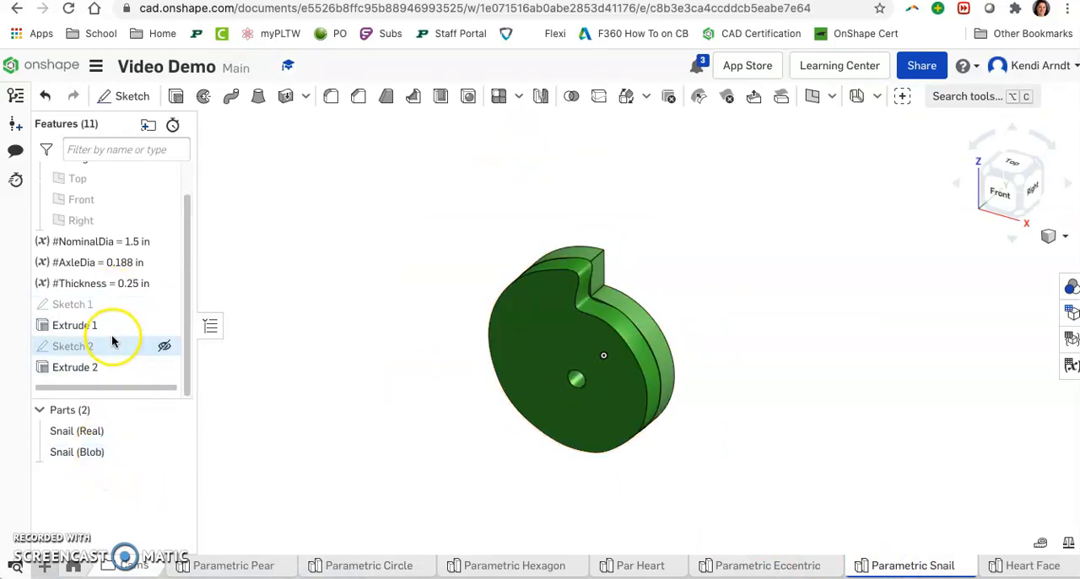
double_click(112, 340)
left_click(1009, 193)
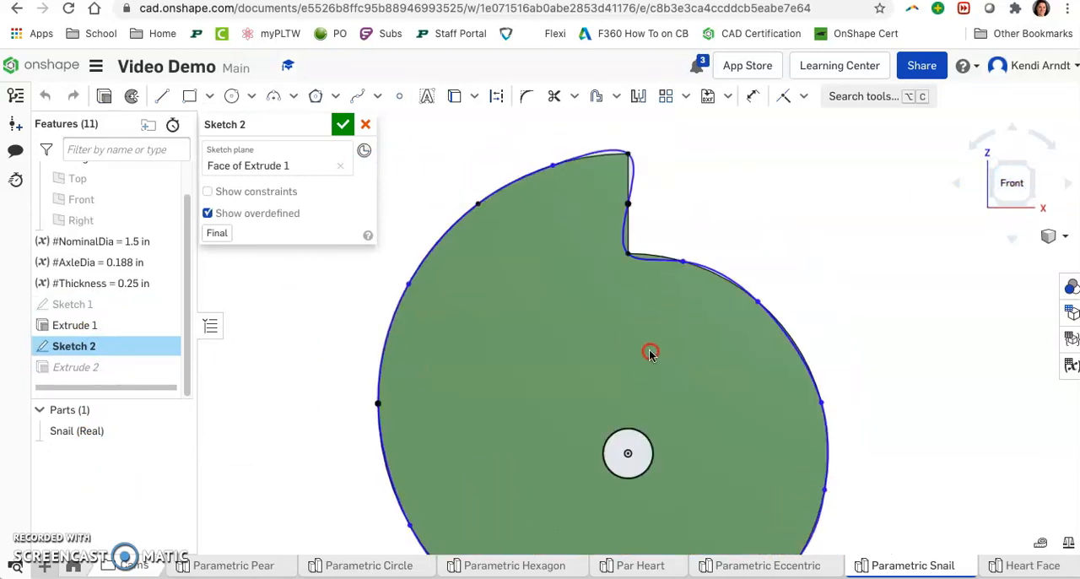
Step: Delete the coincident constraints holding the spline points at the tip and along the upper-left edge of the snail profile
left_click(535, 196)
left_click_drag(616, 191, 613, 183)
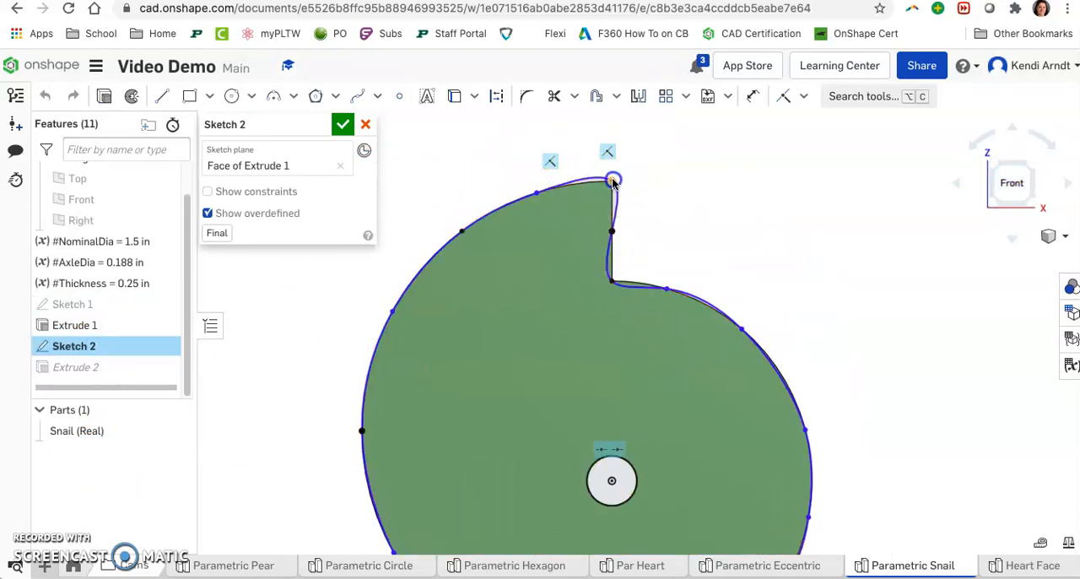
left_click(609, 152)
key("Delete")
left_click(524, 170)
key("Delete")
left_click(428, 207)
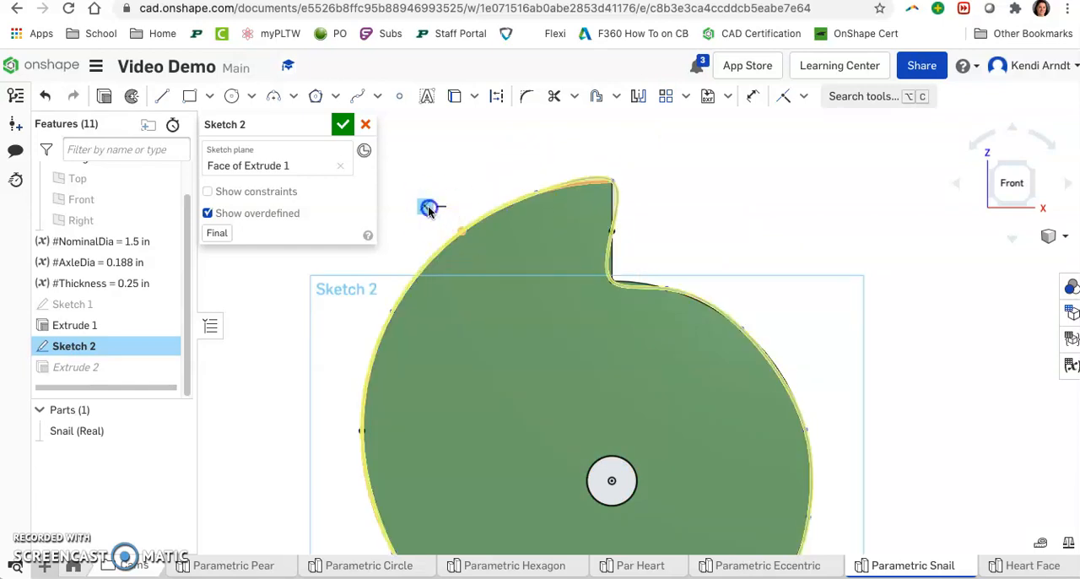
key("Delete")
left_click(361, 299)
key("Delete")
Step: Remove the constraints from the spline points along the snail profile's left, lower-left and bottom edges
mouse_move(361, 428)
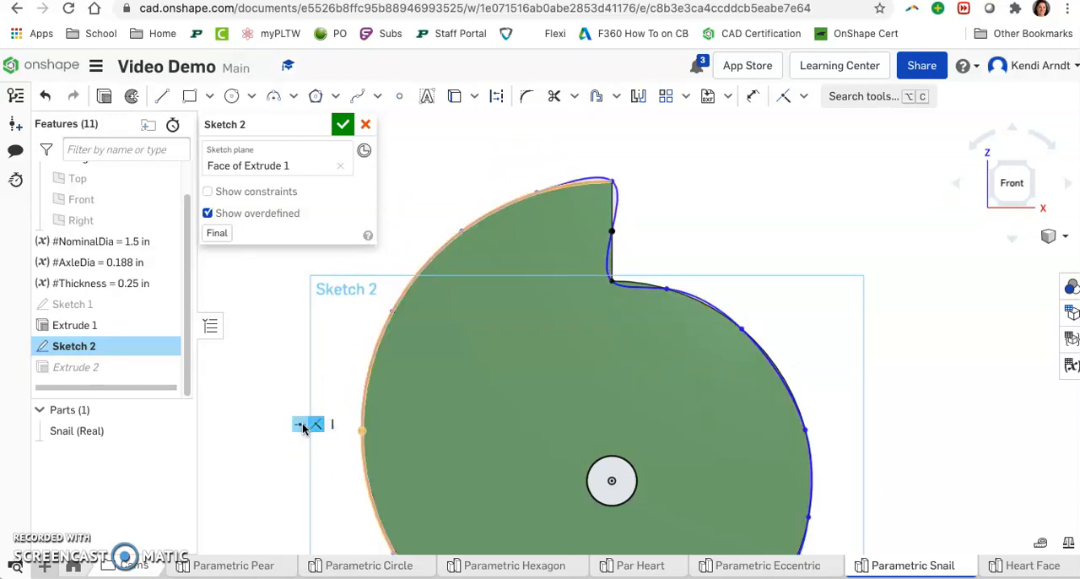
left_click(454, 364)
middle_click_drag(454, 365, 484, 314)
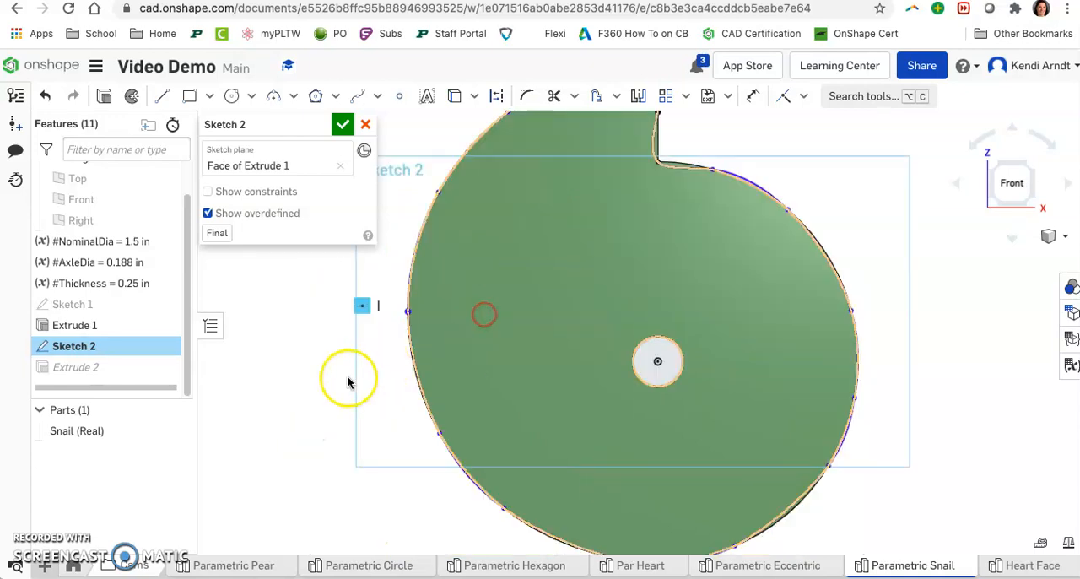
left_click(459, 422)
key("Delete")
left_click(534, 502)
key("Delete")
middle_click_drag(607, 473, 590, 388)
left_click(563, 461)
key("Delete")
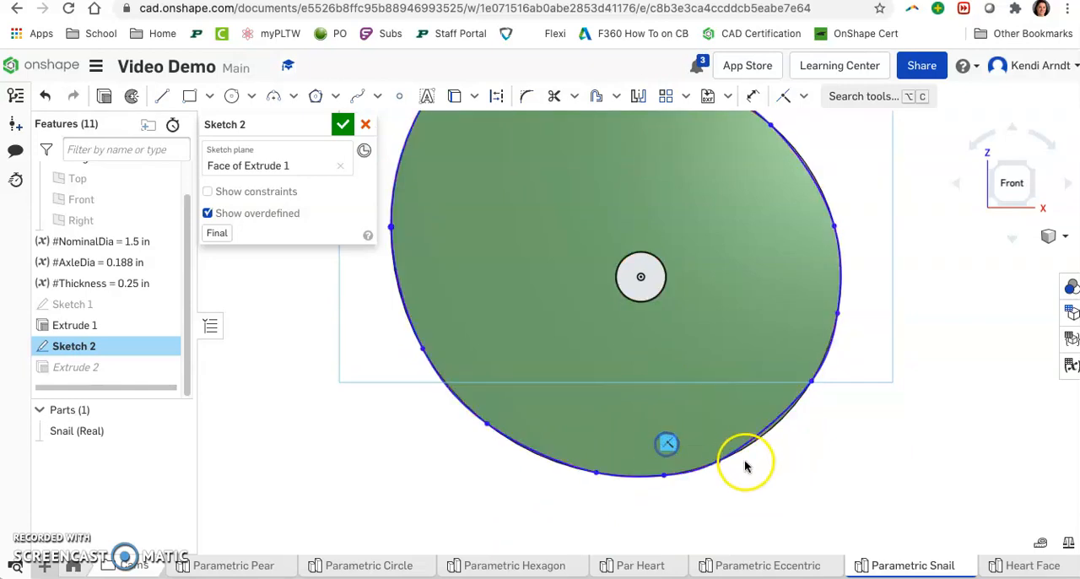
Step: Delete the coincident constraints on the spline points along the lower-right and right edges of the snail profile
left_click(708, 429)
key("Delete")
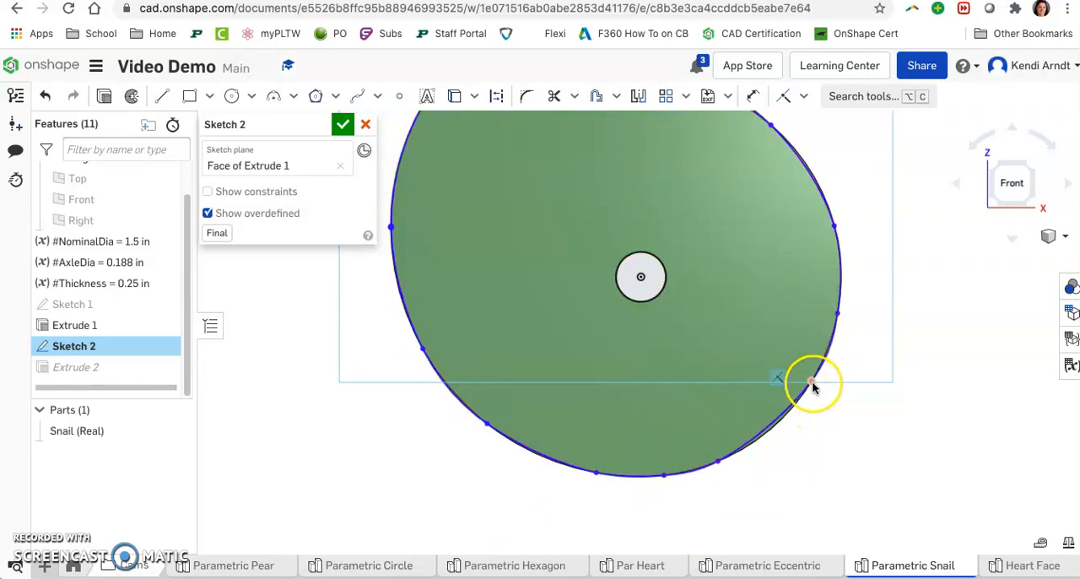
key("Delete")
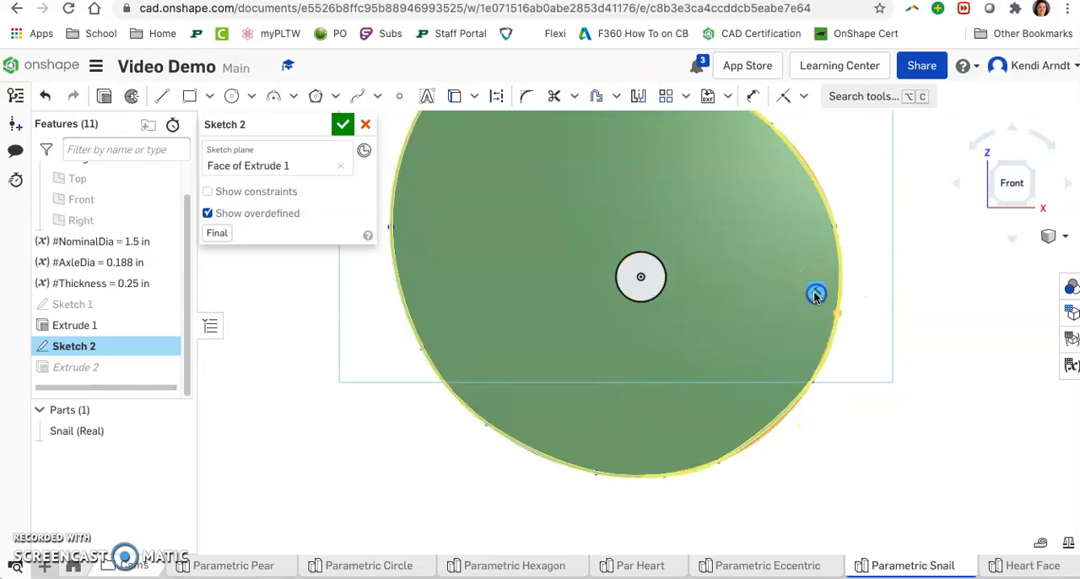
key("Delete")
middle_click_drag(817, 293, 763, 441)
left_click(751, 358)
key("Delete")
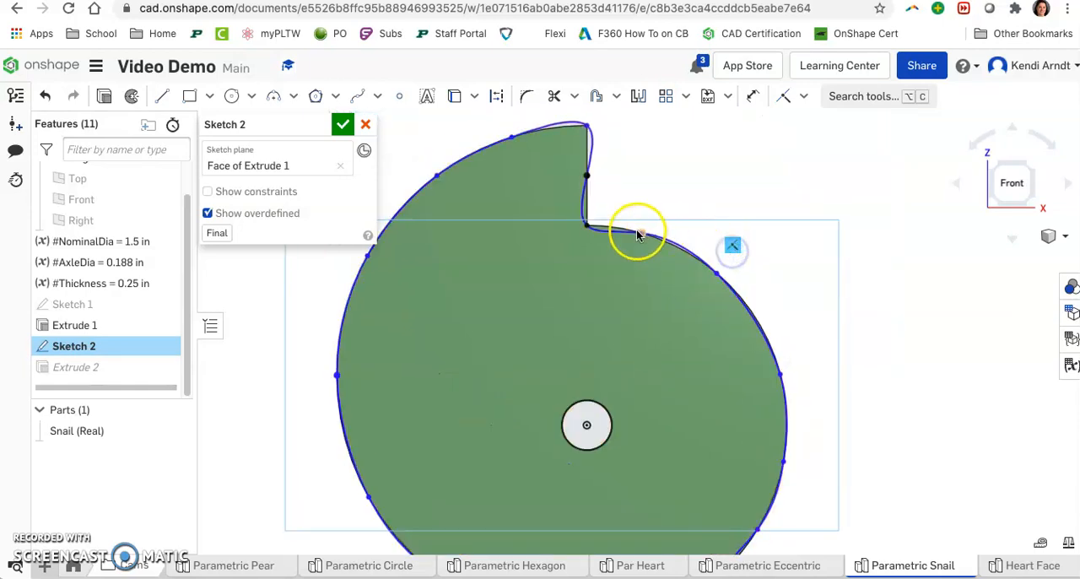
Step: Remove the constraints from the spline points around the notch and on the short vertical edge of the snail
left_click(641, 207)
key("Delete")
left_click(578, 199)
key("Delete")
left_click(564, 151)
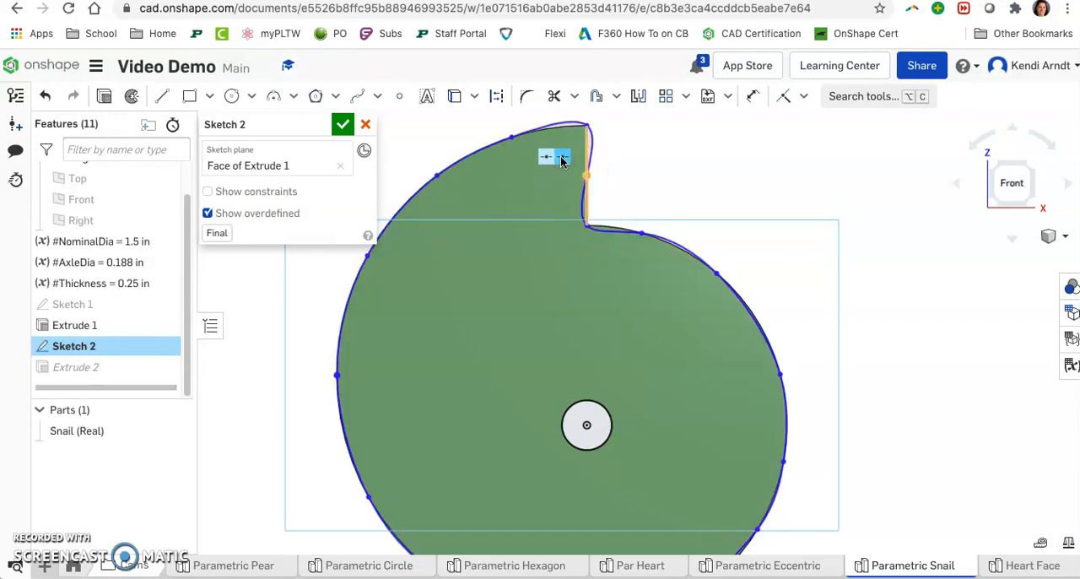
left_click(560, 159)
key("Delete")
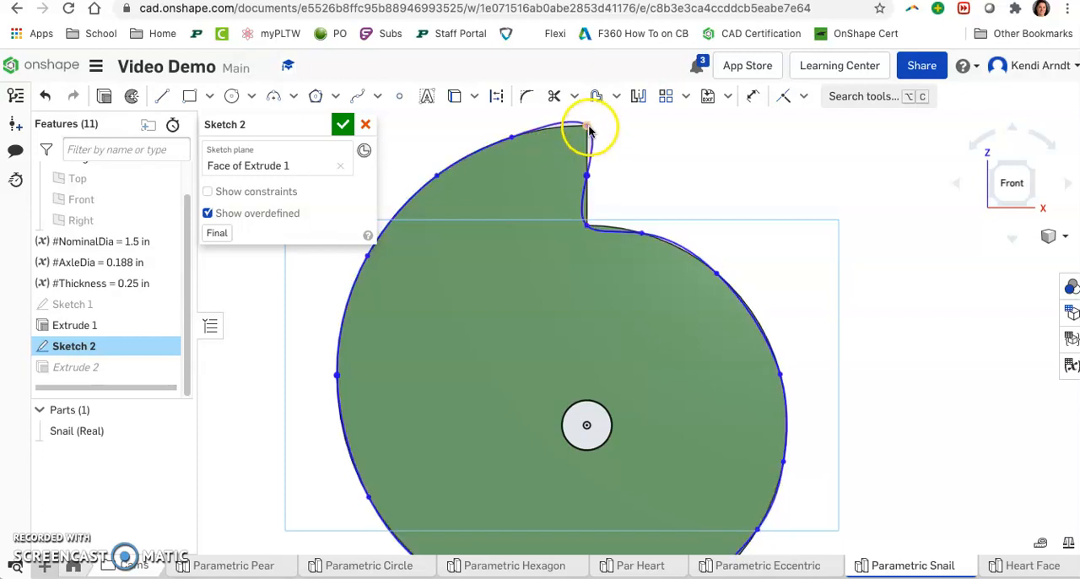
Step: Pull the spline points at the snail's tip and notch slightly outward from the original cam edge
scroll(671, 198, "down", 2)
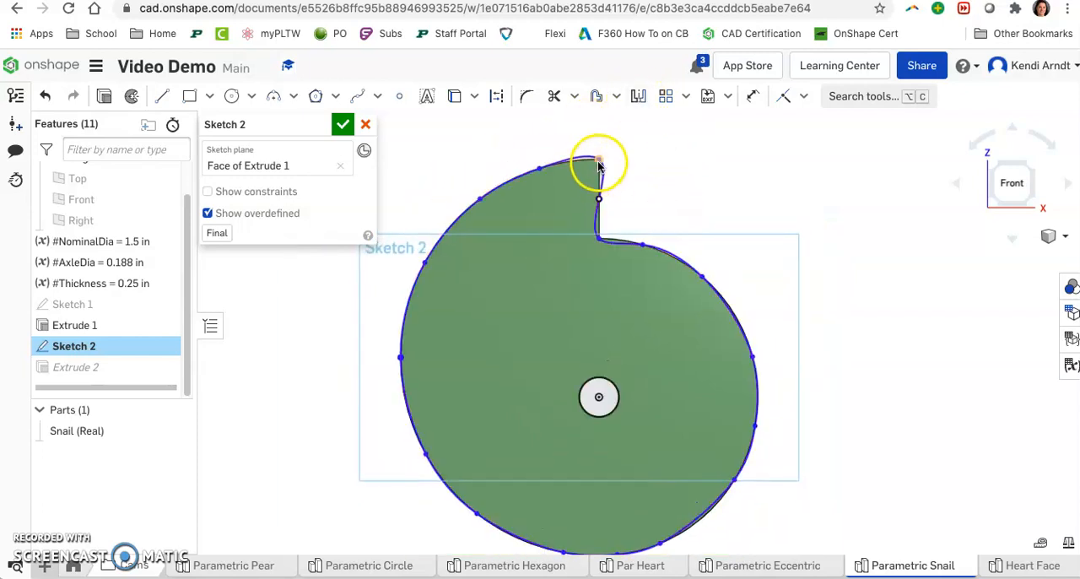
left_click_drag(599, 198, 603, 206)
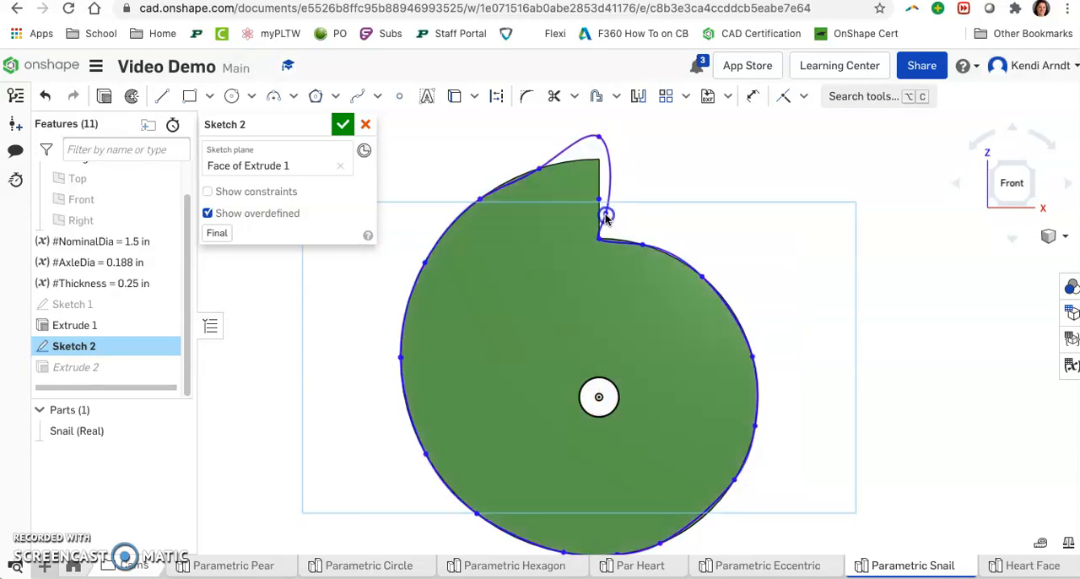
left_click_drag(603, 239, 609, 235)
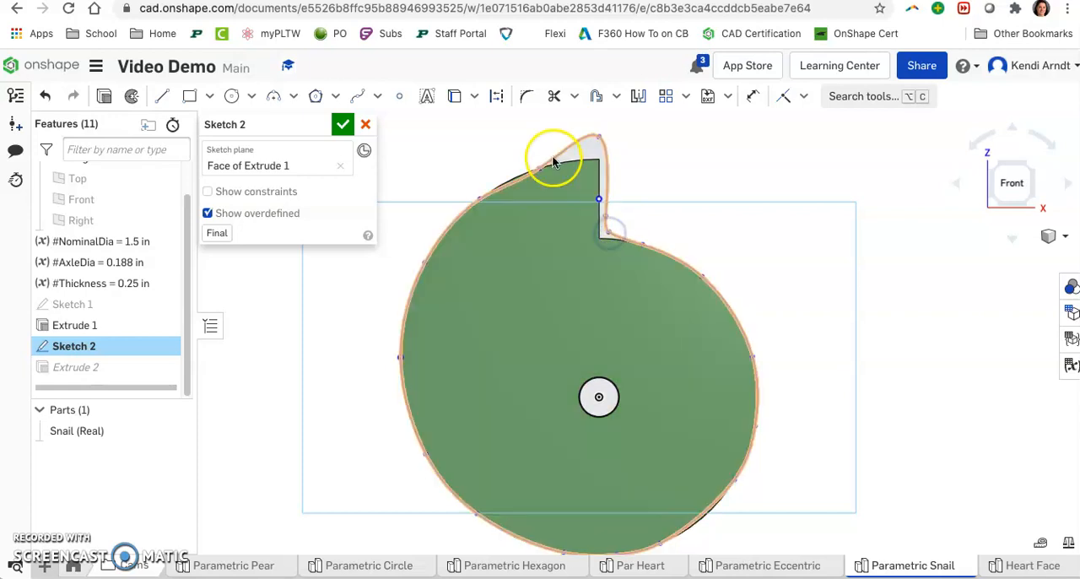
Step: Move the spline points along the snail's upper-left and left edges outward to clear the original profile
left_click_drag(479, 199, 459, 206)
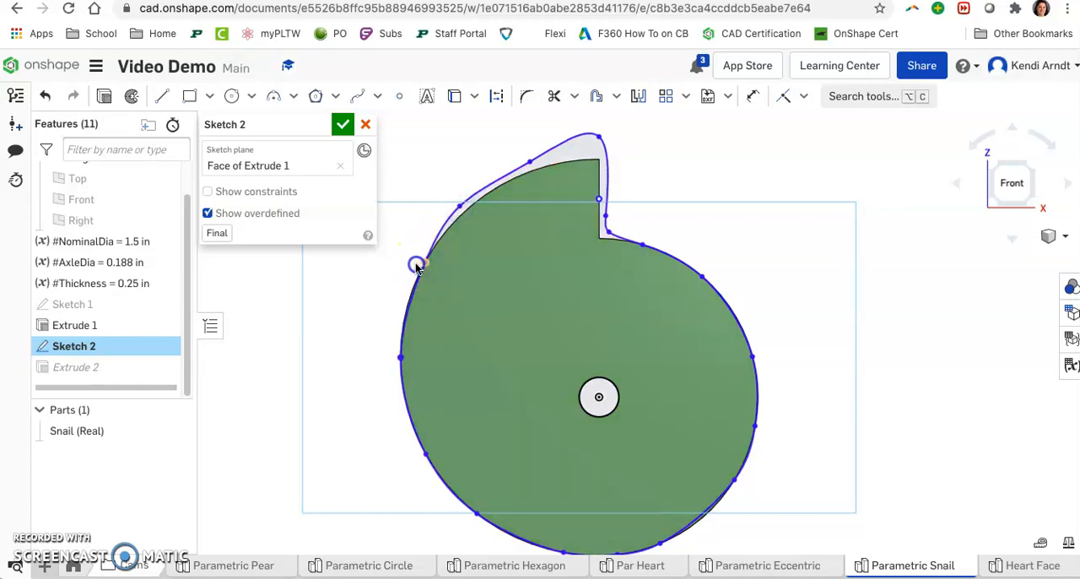
left_click_drag(416, 266, 410, 264)
mouse_move(400, 357)
left_mouse_down()
mouse_move(381, 384)
mouse_move(392, 366)
left_mouse_up()
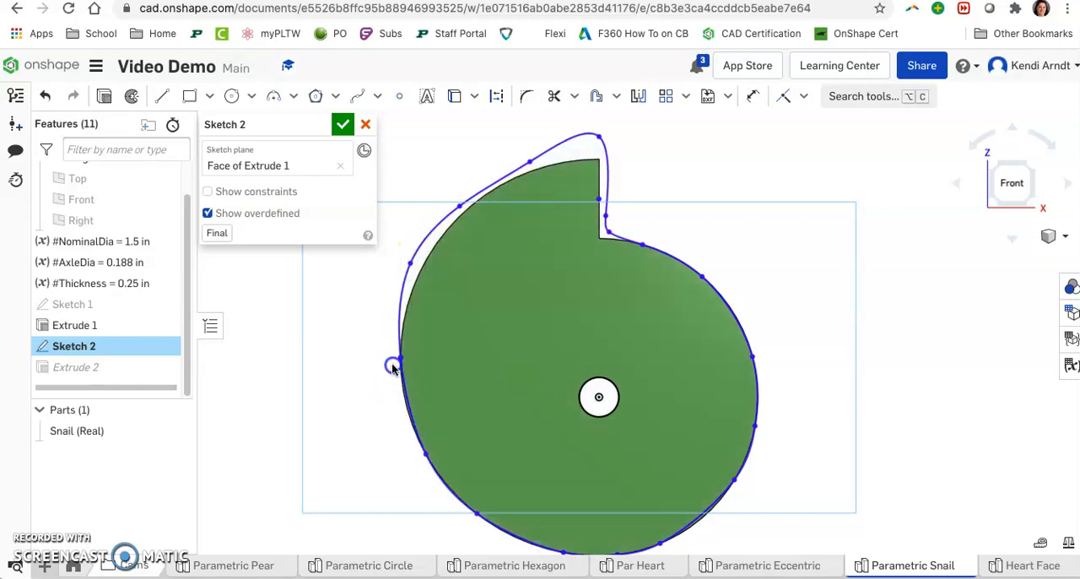
left_click_drag(429, 456, 419, 463)
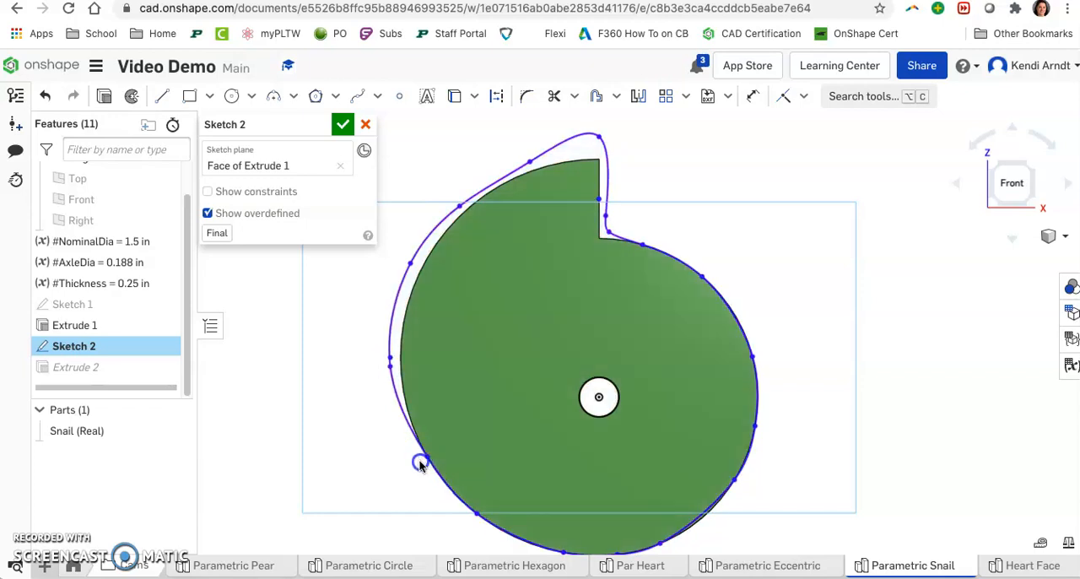
Step: Delete the remaining constraints on the lower-left spline point and move the point outside the original cam edge
left_click(432, 363)
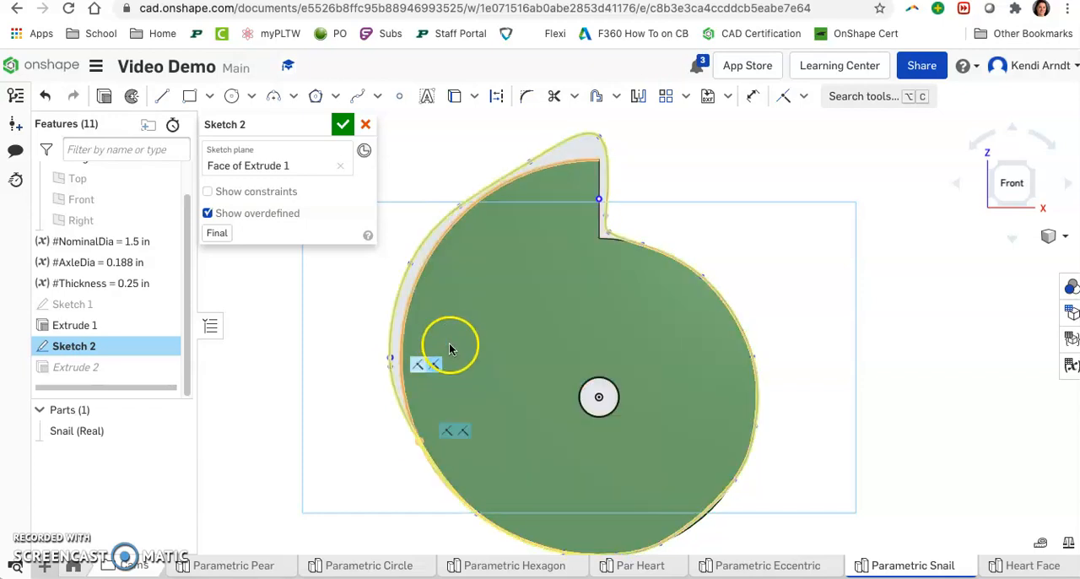
left_click(446, 432)
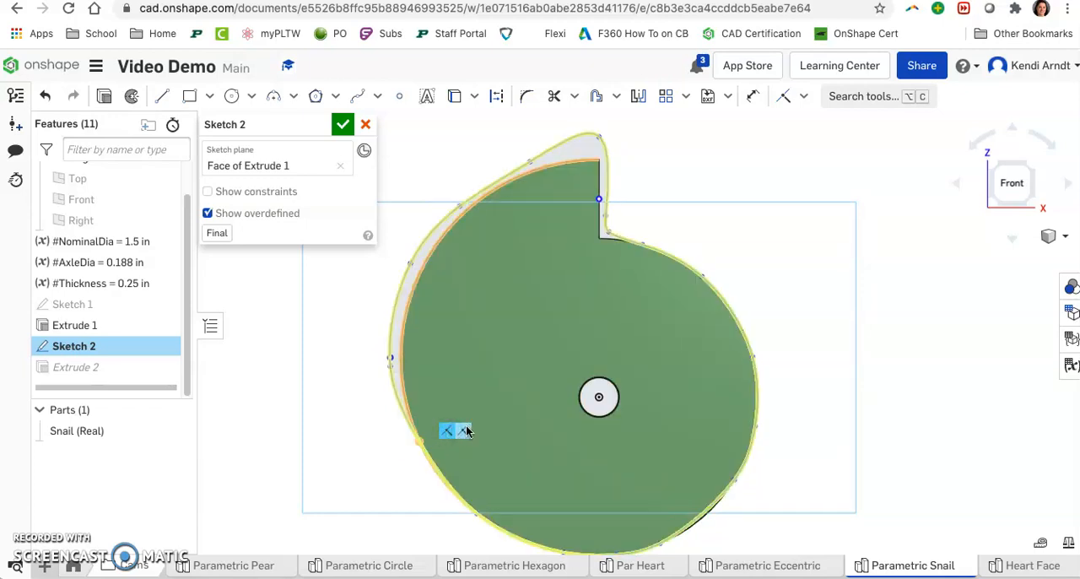
key("Delete")
left_click(408, 445)
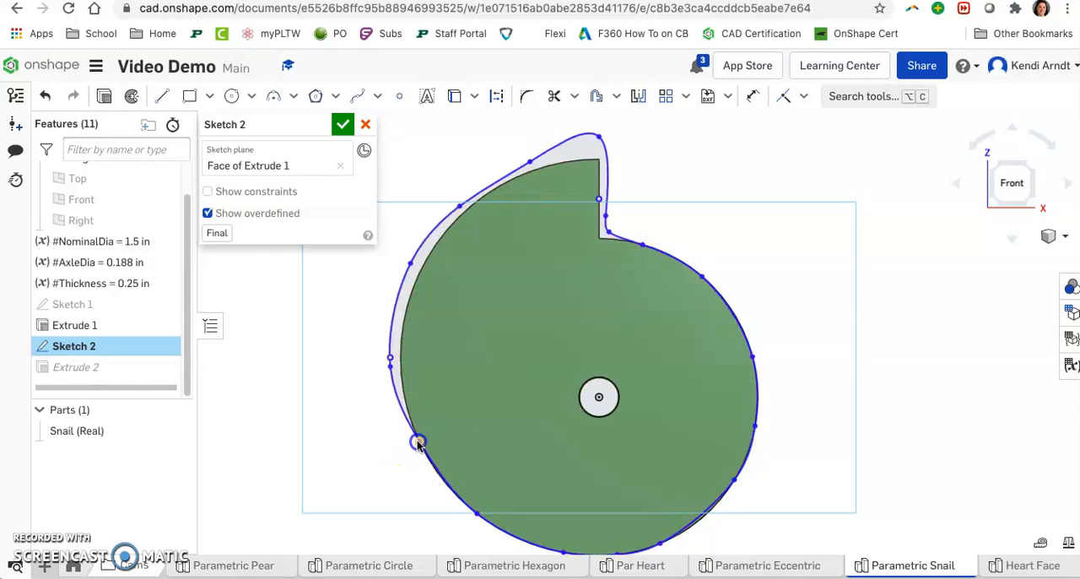
left_click_drag(418, 444, 413, 451)
Step: Move the spline points around the snail's bottom and lower-right edges outward from the original profile
middle_click_drag(487, 481, 475, 340)
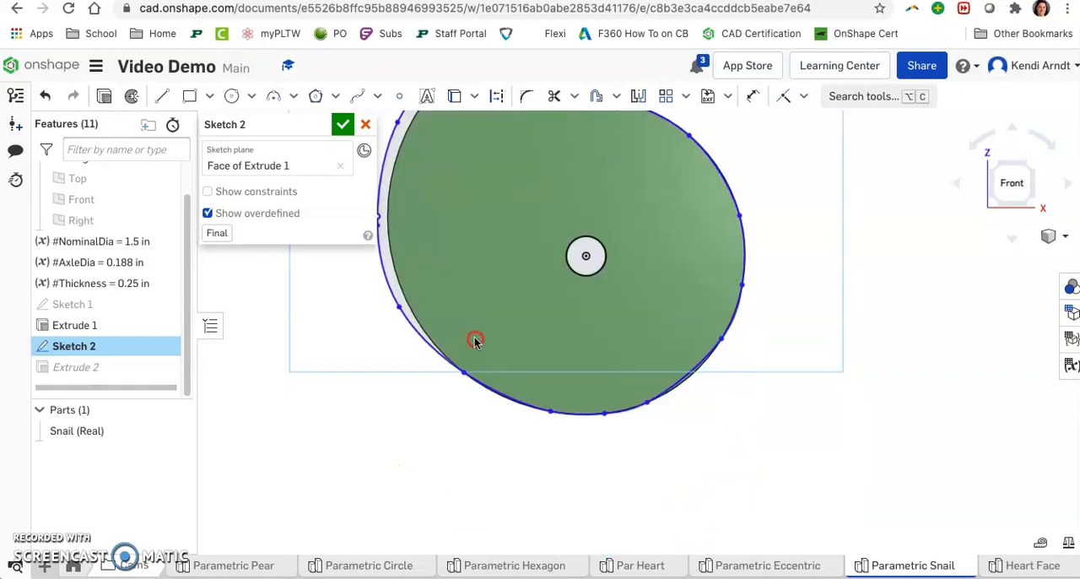
left_click_drag(463, 372, 460, 384)
mouse_move(549, 413)
left_mouse_down()
mouse_move(612, 426)
mouse_move(646, 399)
mouse_move(653, 417)
mouse_move(646, 403)
mouse_move(658, 408)
left_mouse_up()
left_click_drag(721, 338, 727, 345)
left_click_drag(741, 286, 752, 269)
middle_click_drag(766, 263, 728, 382)
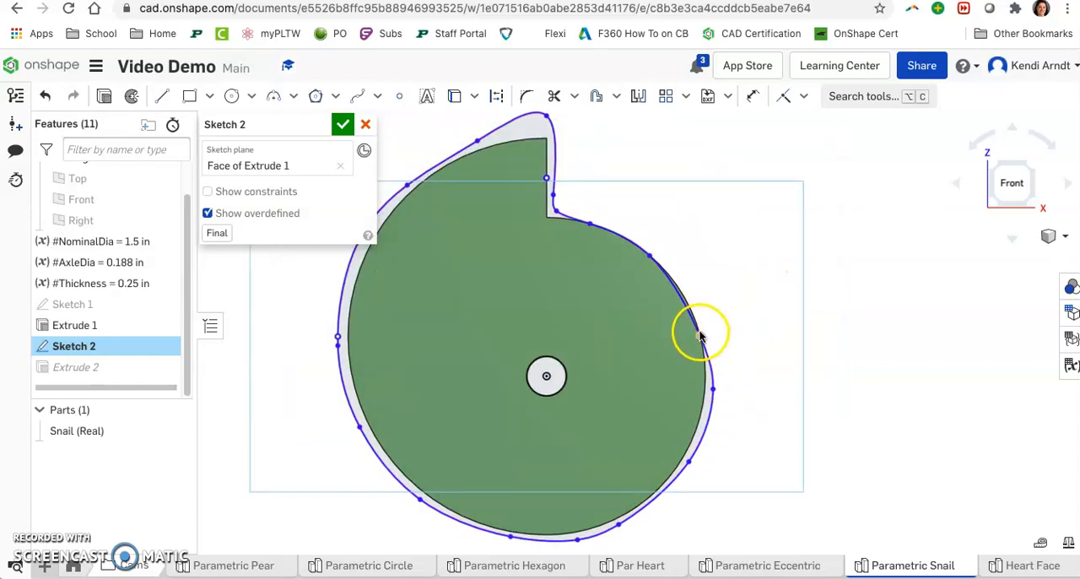
Step: Adjust the spline points on the right edge, beside the notch and near the tip to lie outside the original cam
left_click_drag(701, 335, 705, 327)
left_click_drag(650, 255, 651, 246)
left_click(590, 225)
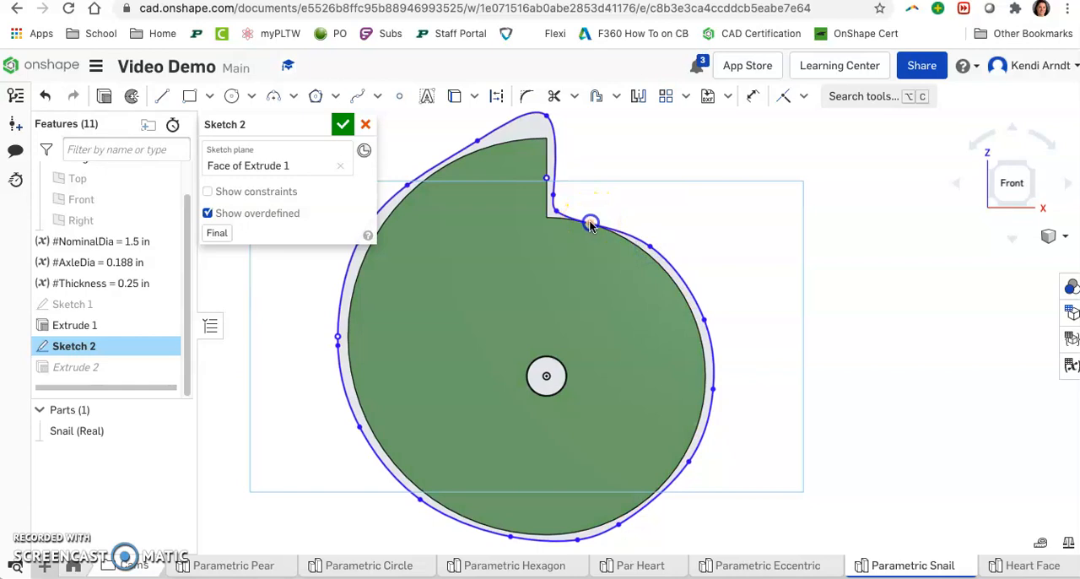
left_click(476, 141)
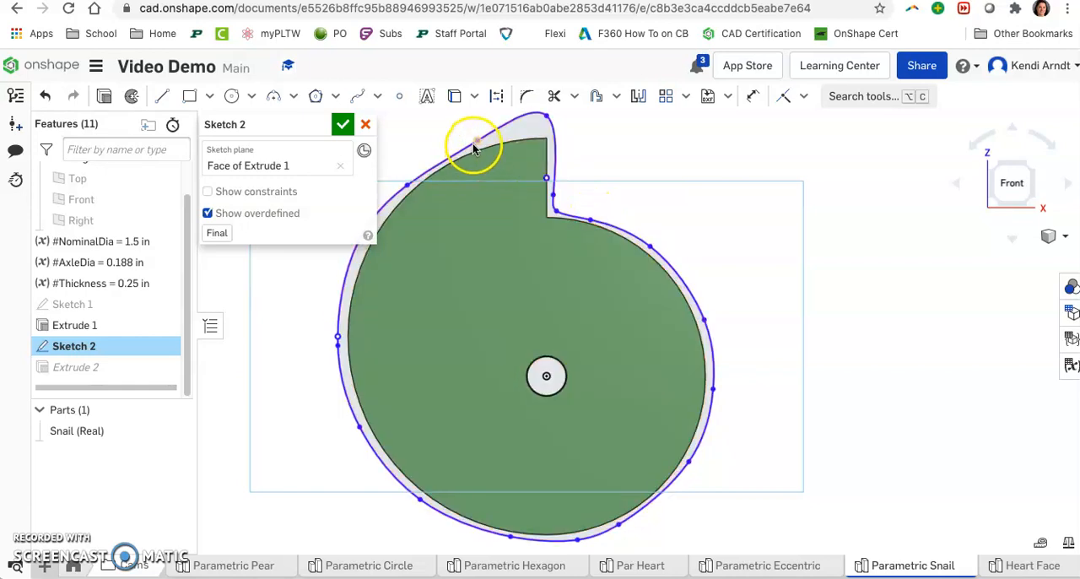
left_click_drag(477, 139, 474, 138)
Step: Finish editing Sketch 2, check the rebuilt snail cam and return to Assembly 1
left_click(343, 124)
right_click_drag(882, 411, 841, 340)
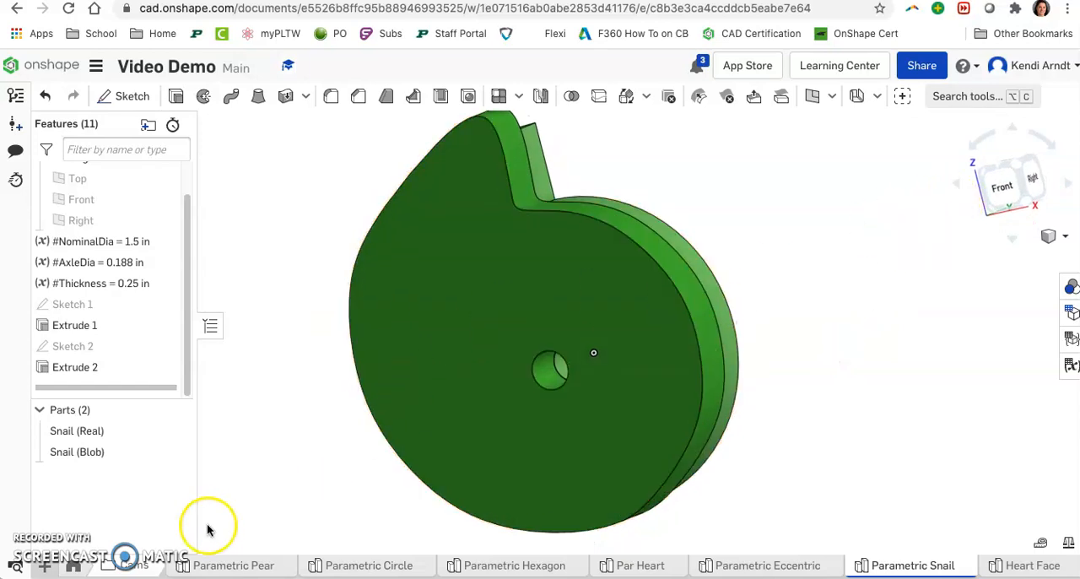
left_click(81, 567)
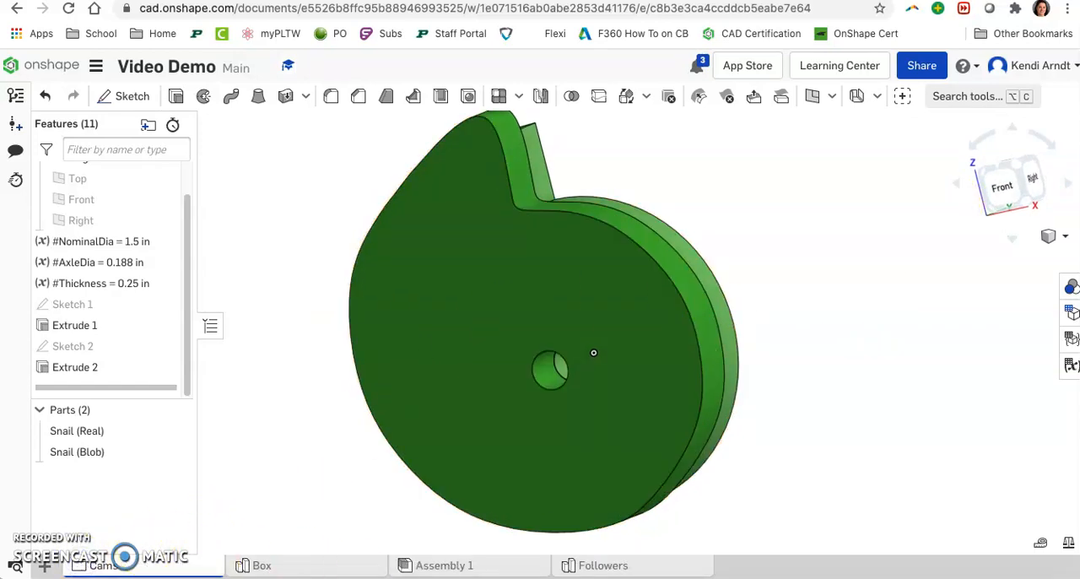
left_click(447, 566)
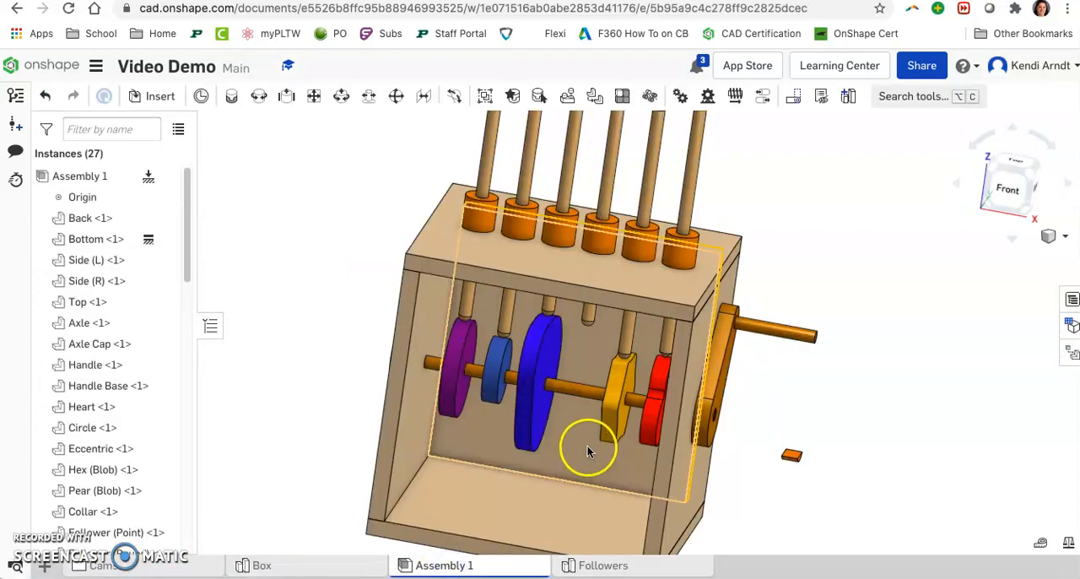
left_click(155, 96)
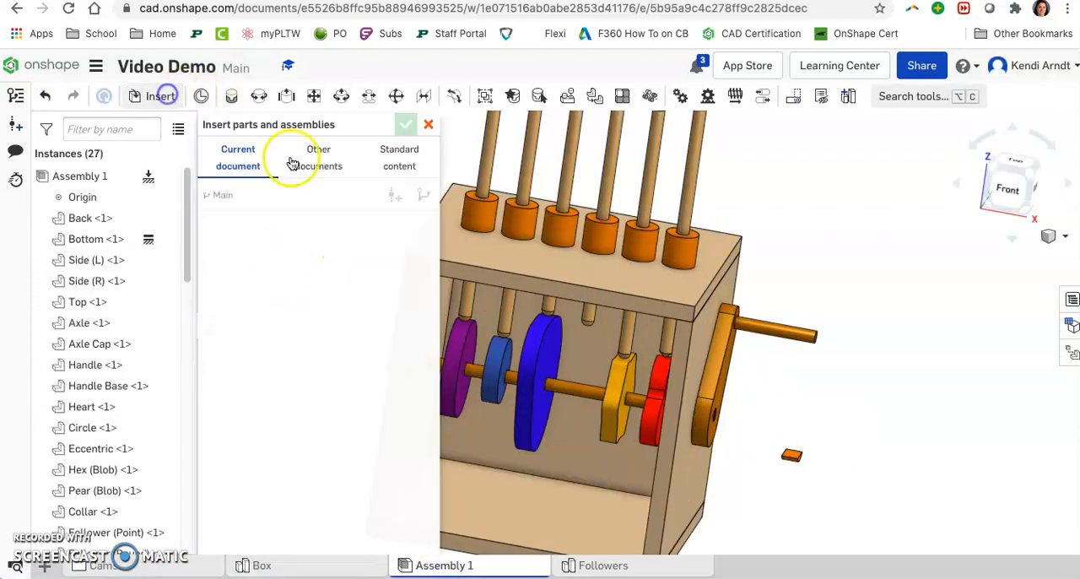
scroll(279, 473, "down", 1)
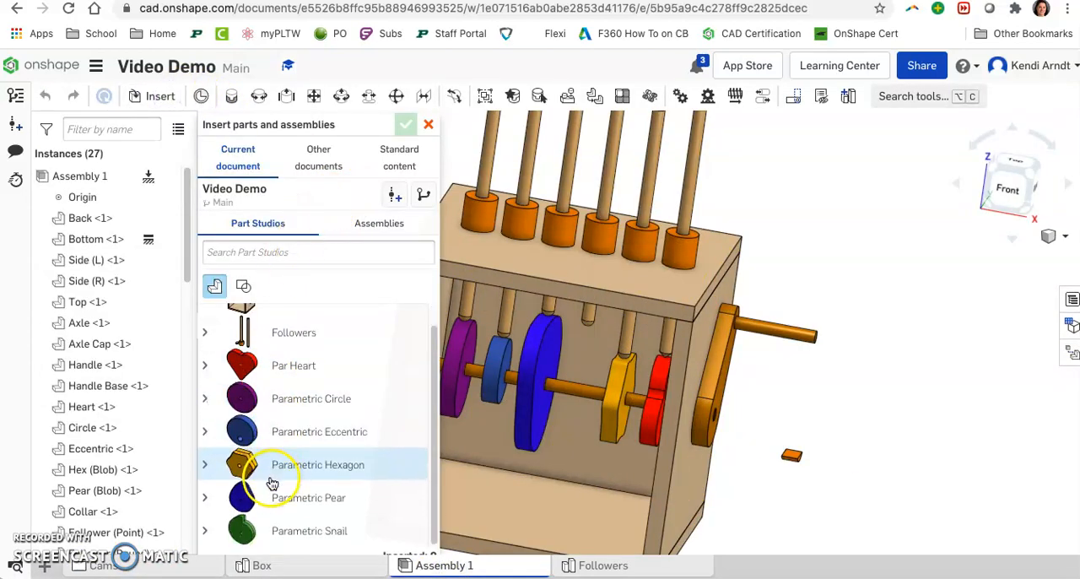
left_click(247, 530)
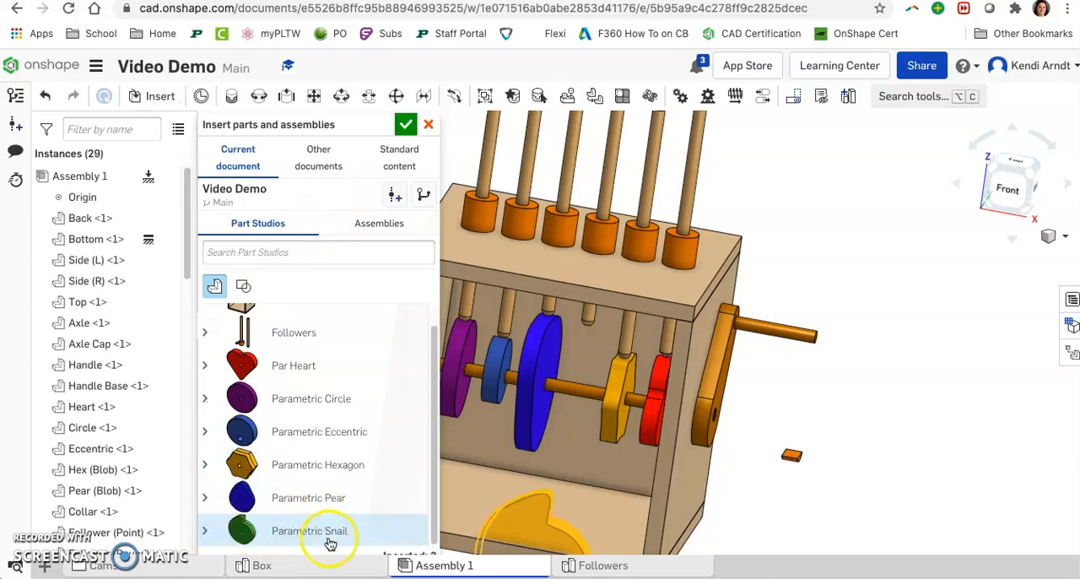
left_click(205, 530)
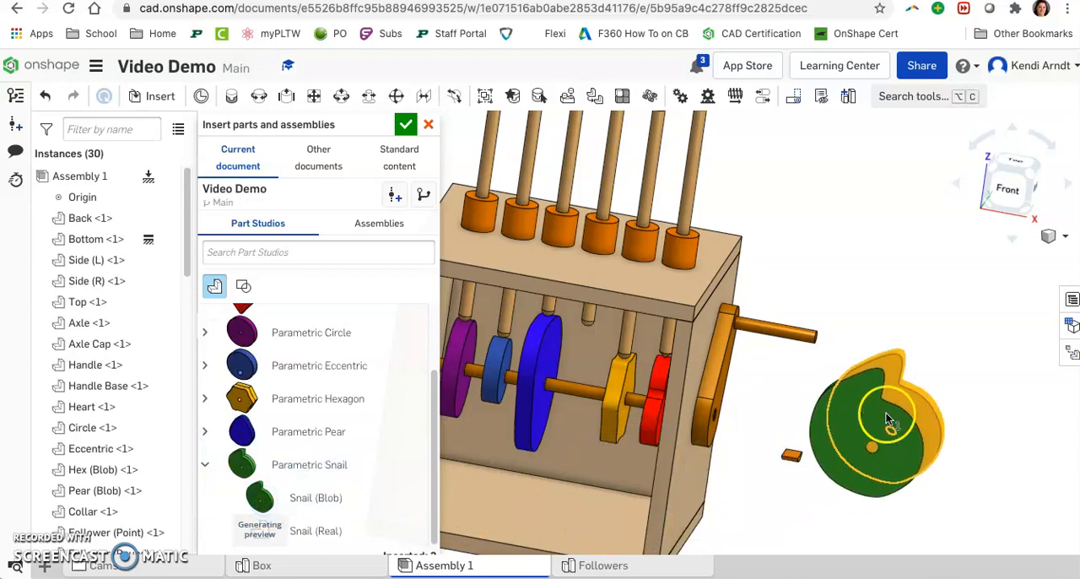
left_click(900, 396)
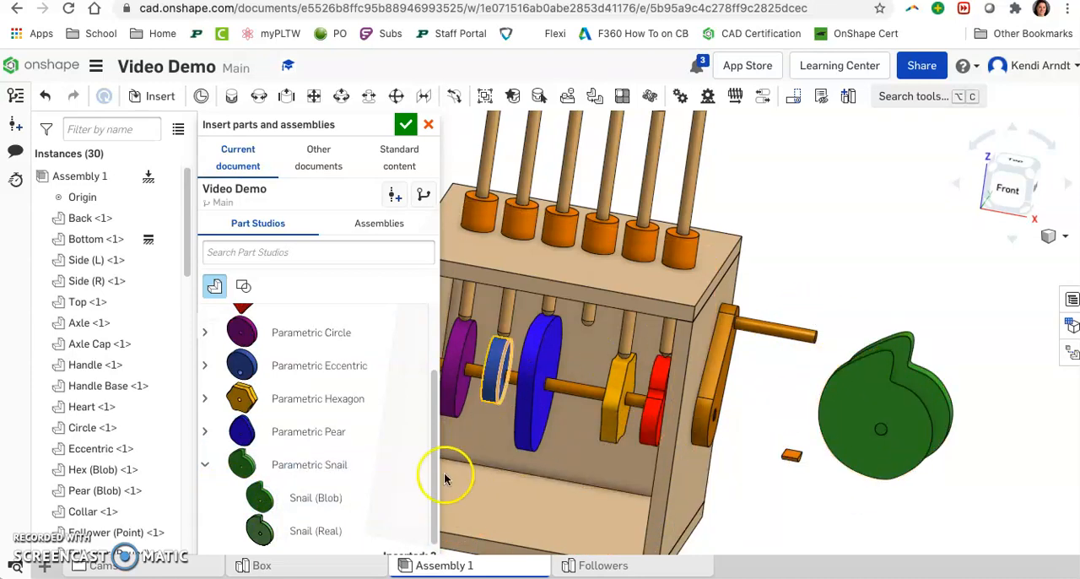
left_click(428, 124)
Step: Insert only the Snail (Blob) part from the Parametric Snail studio and place it beside the cam box
left_click(154, 95)
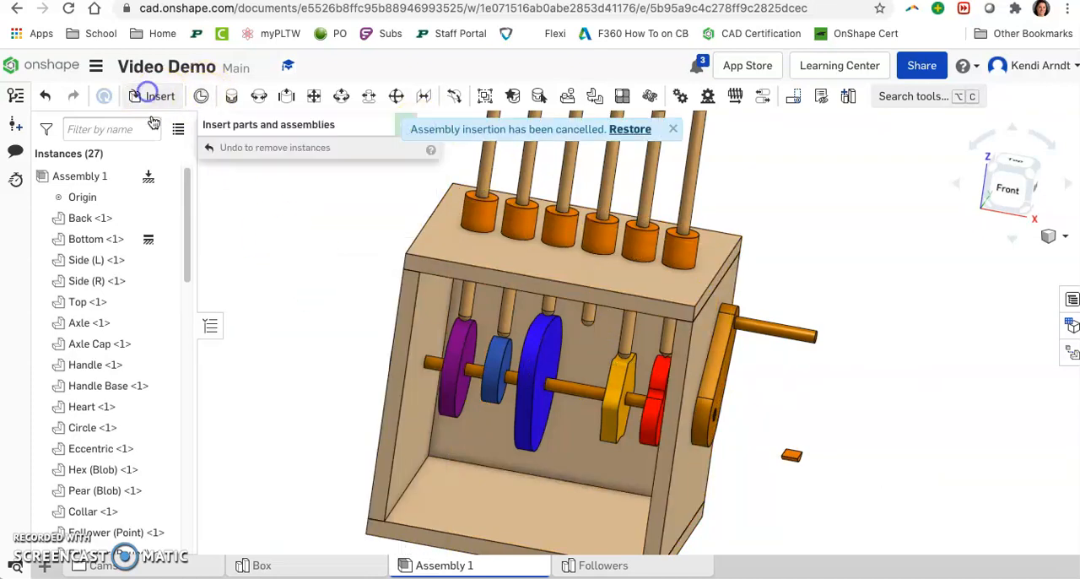
scroll(301, 433, "down", 1)
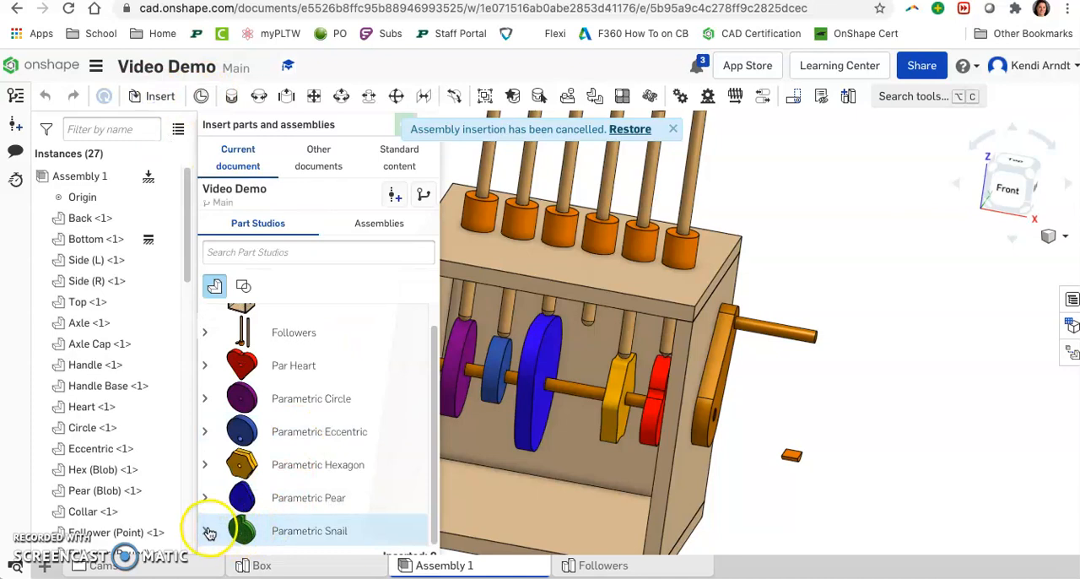
left_click(261, 451)
left_click(902, 407)
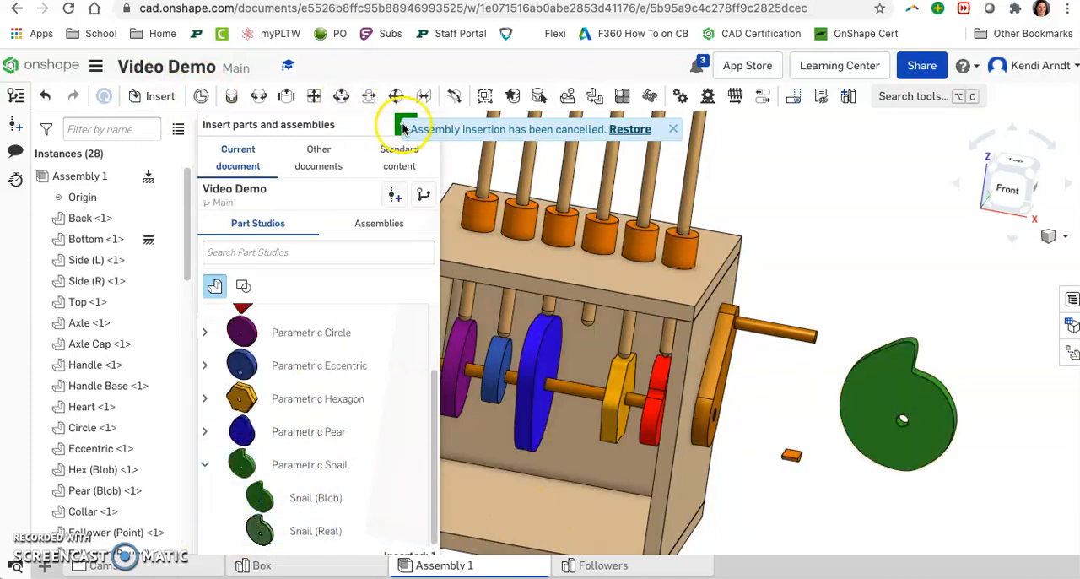
left_click(672, 129)
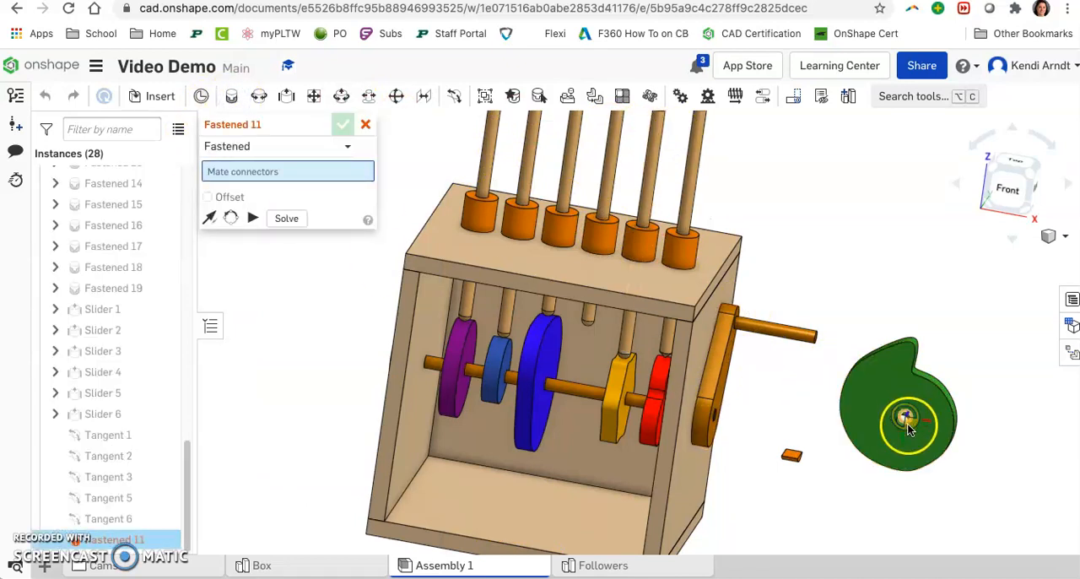
Step: Fasten the snail cam to the axle, joining the mate connector at the cam's centre hole to the axle's midpoint connector
scroll(898, 417, "up", 3)
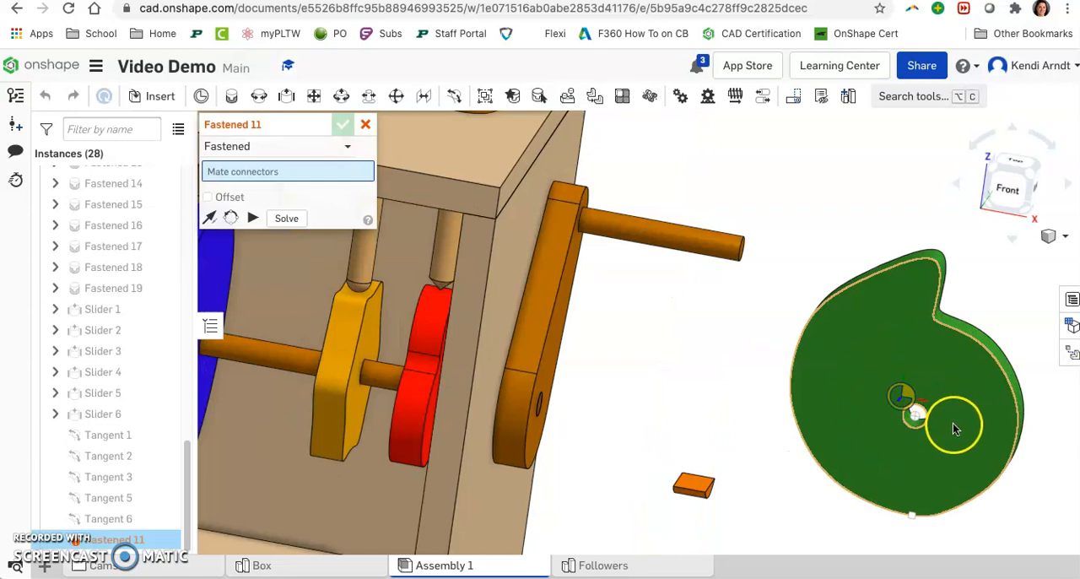
left_click(932, 438)
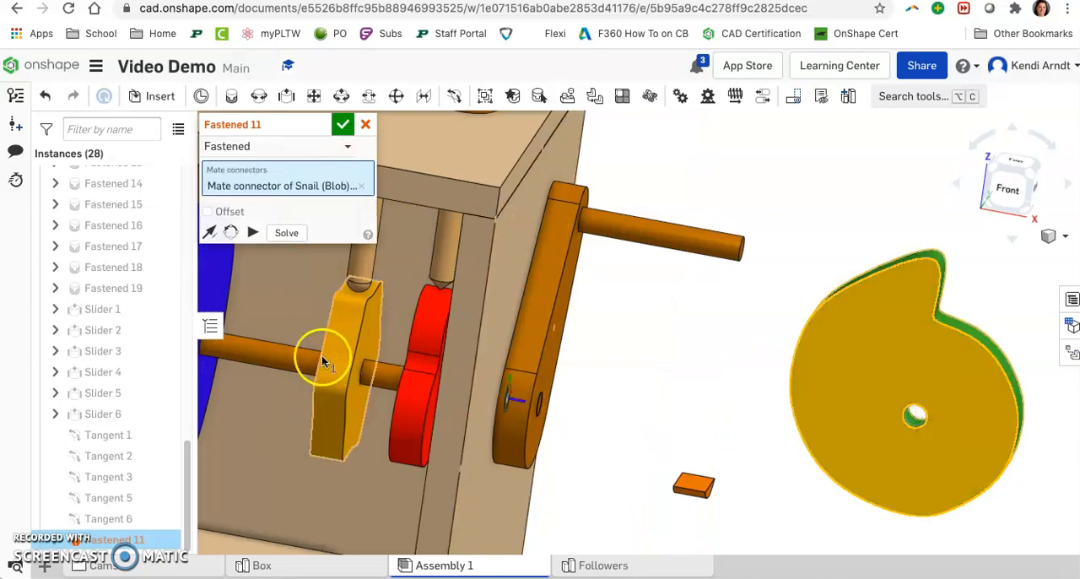
left_click(265, 356)
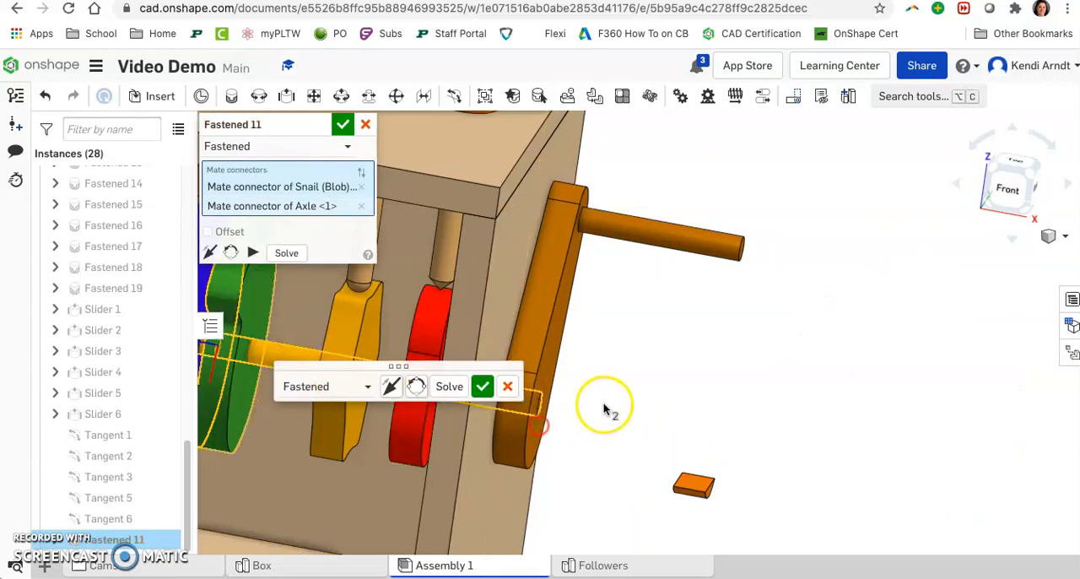
middle_click_drag(607, 410, 886, 379)
scroll(886, 379, "down", 3)
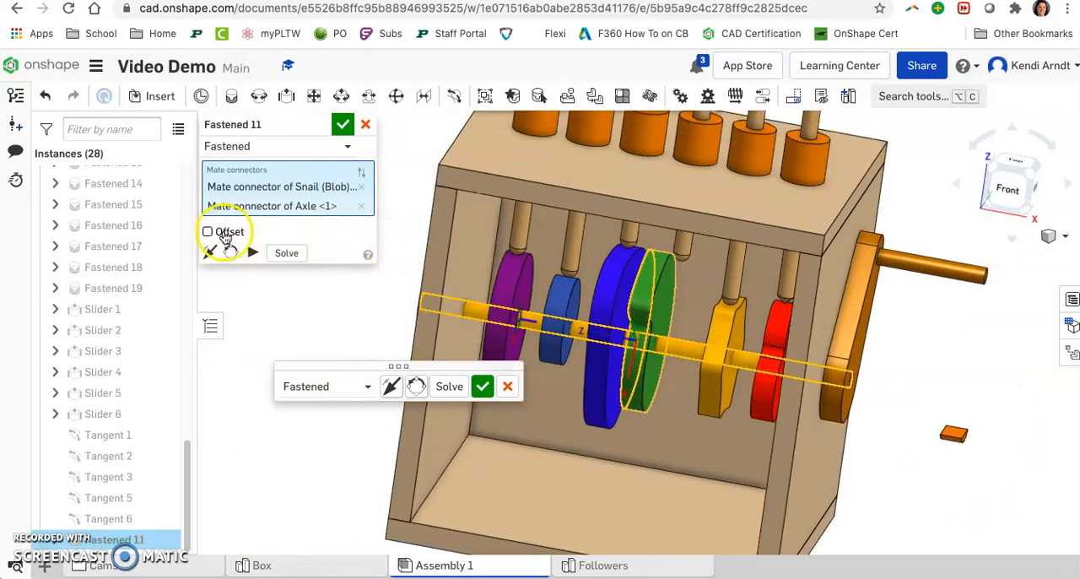
Step: Offset the snail cam's fastened mate -1/4 in along Z and accept the mate
left_click(225, 236)
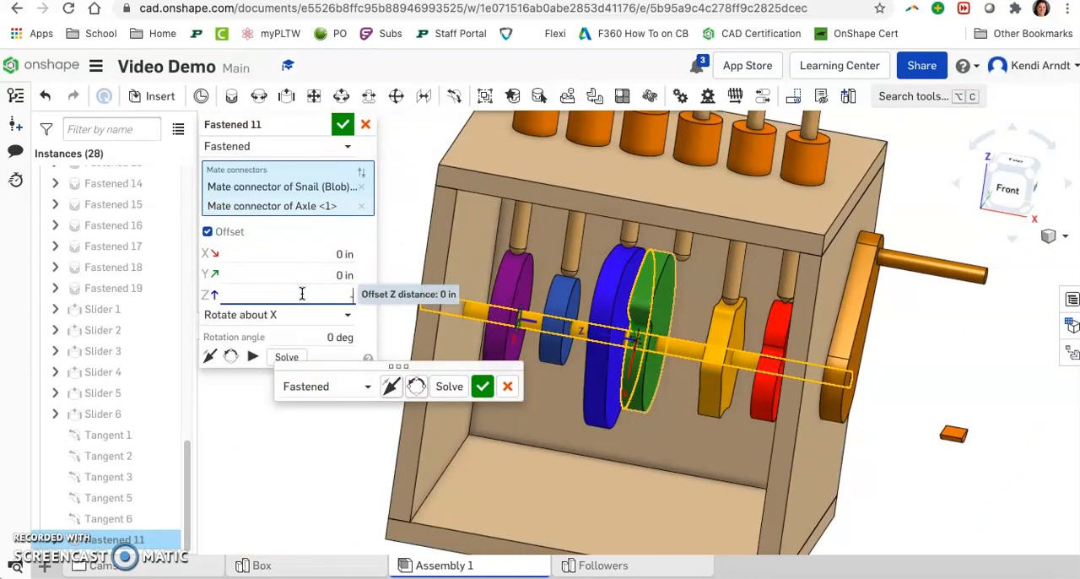
key("Return")
right_click_drag(563, 405, 588, 416)
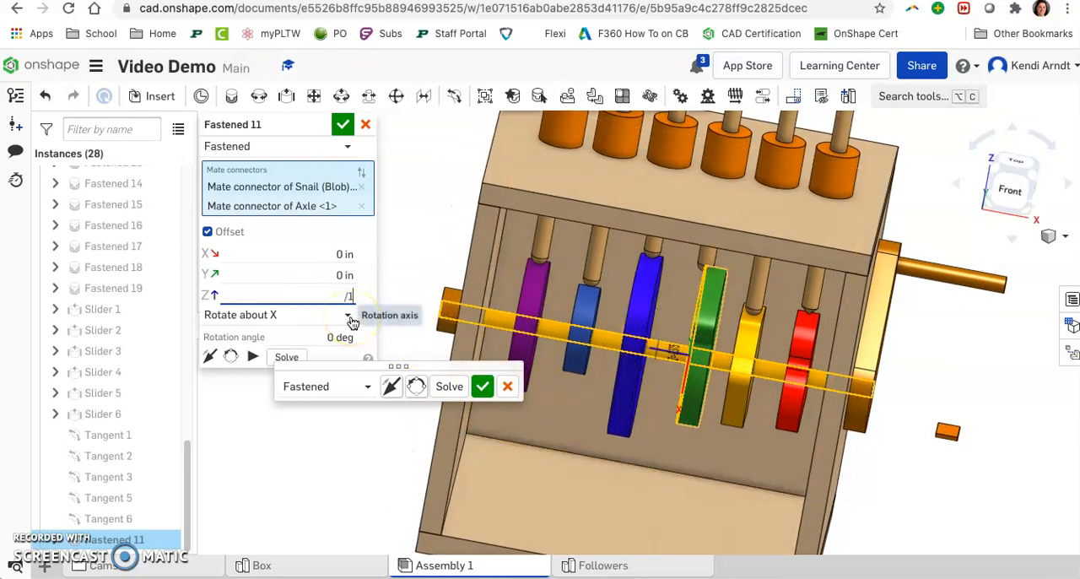
type("-1/4")
key("Return")
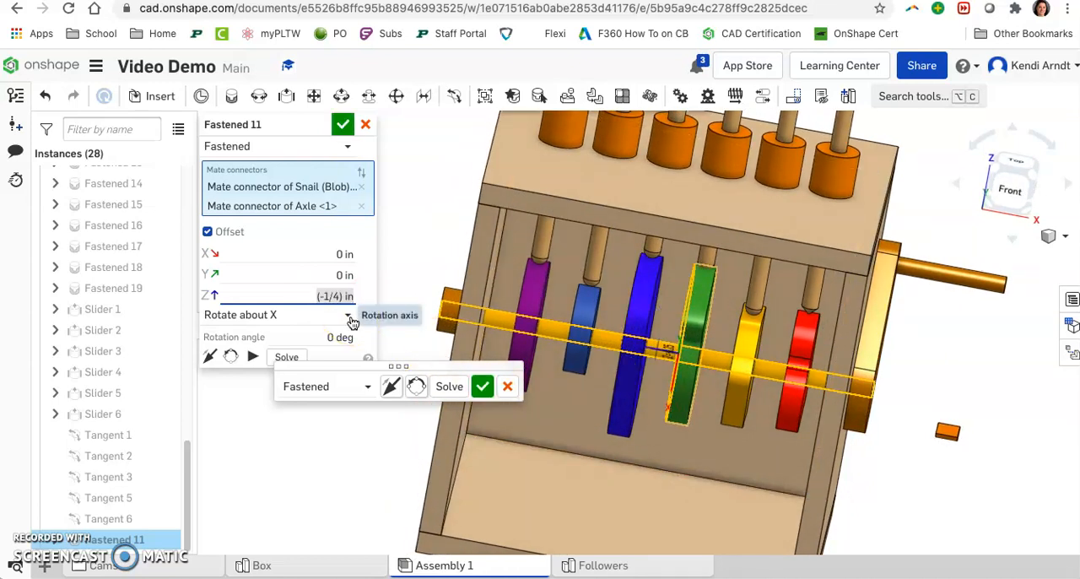
key("Return")
right_click_drag(754, 292, 832, 374)
Step: Shift the fourth follower clear of the snail cam and make its round tip tangent to the cam's outer face
left_click(700, 195)
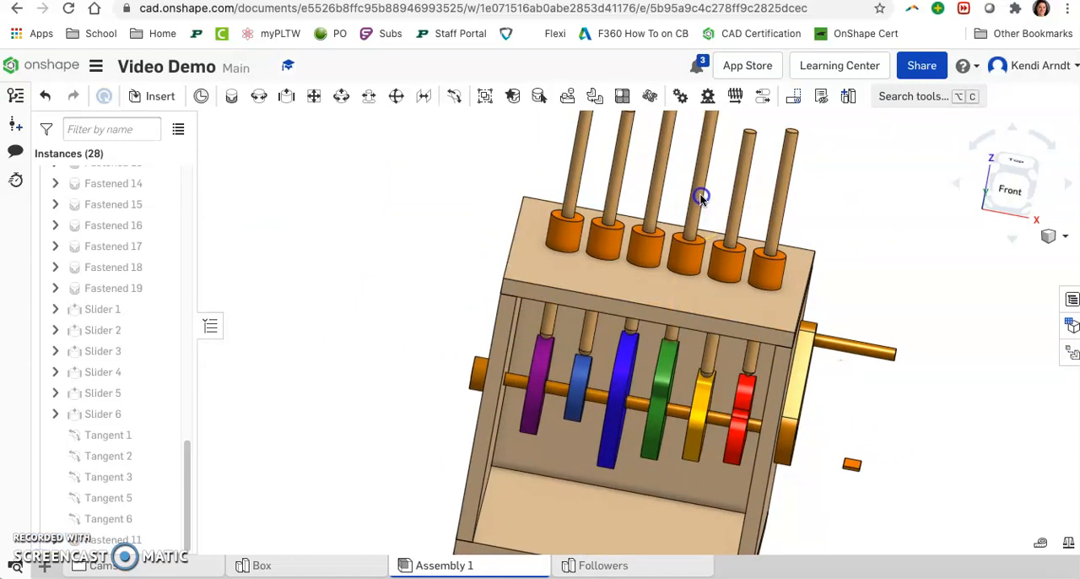
right_click_drag(700, 194, 684, 327)
scroll(683, 327, "up", 5)
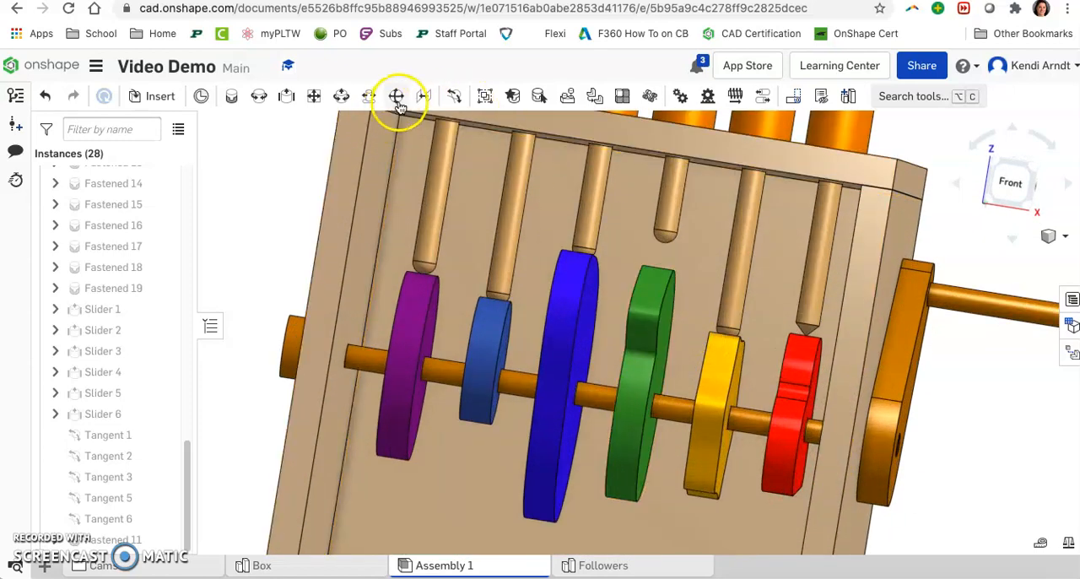
left_click(450, 98)
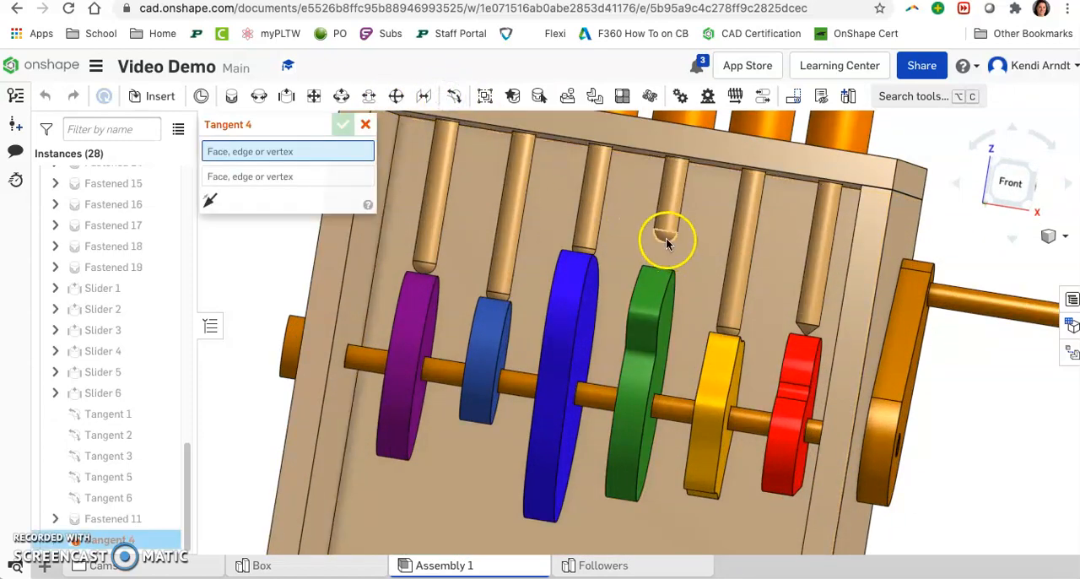
left_click(667, 241)
left_click(658, 278)
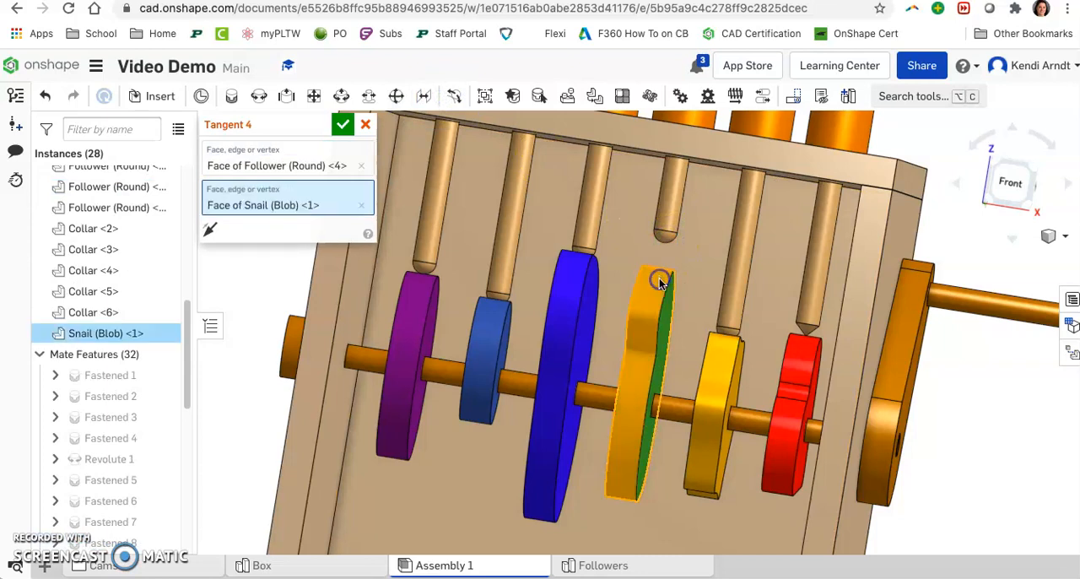
left_click(343, 125)
Step: Animate Revolute 1 from 0 to 360 deg in 100 steps with Loop playback to check the followers, and close the animation
right_click_drag(766, 354, 746, 388)
scroll(764, 386, "down", 3)
middle_click_drag(766, 389, 760, 326)
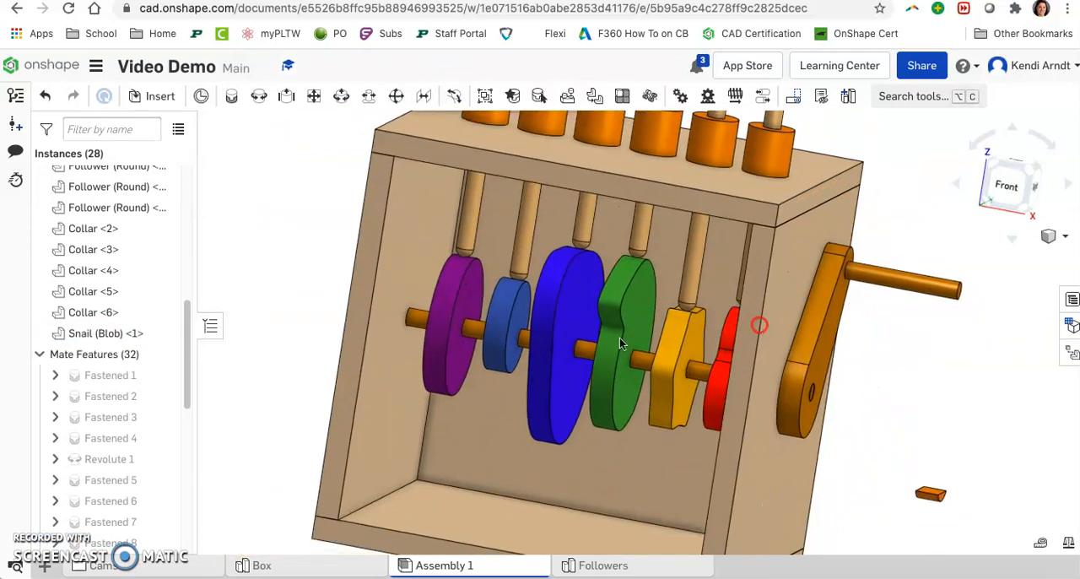
right_click(121, 458)
left_click(145, 414)
left_click(231, 238)
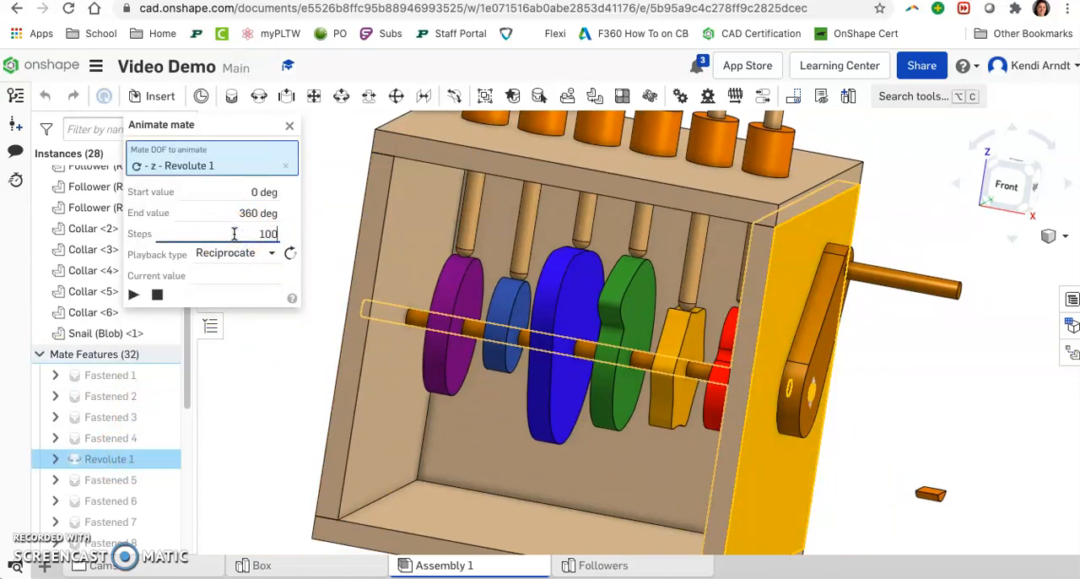
left_click(232, 263)
left_click(211, 314)
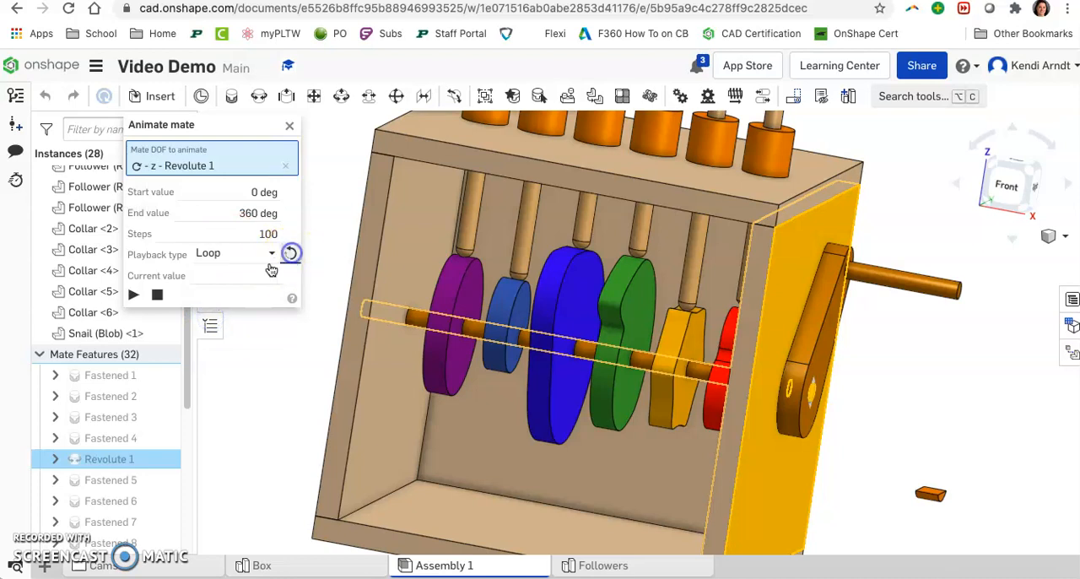
left_click(133, 295)
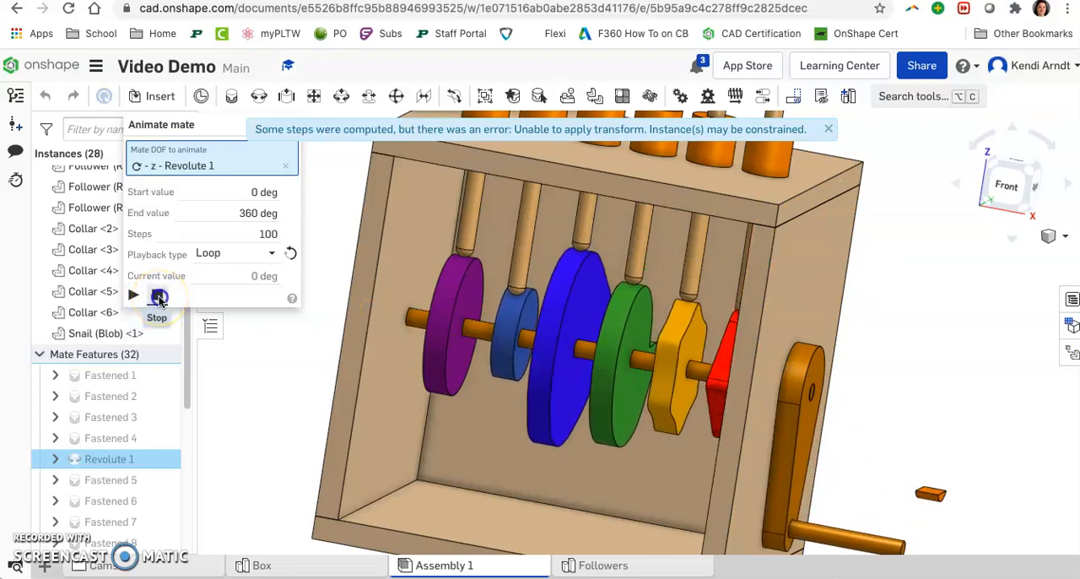
left_click(157, 296)
left_click(289, 130)
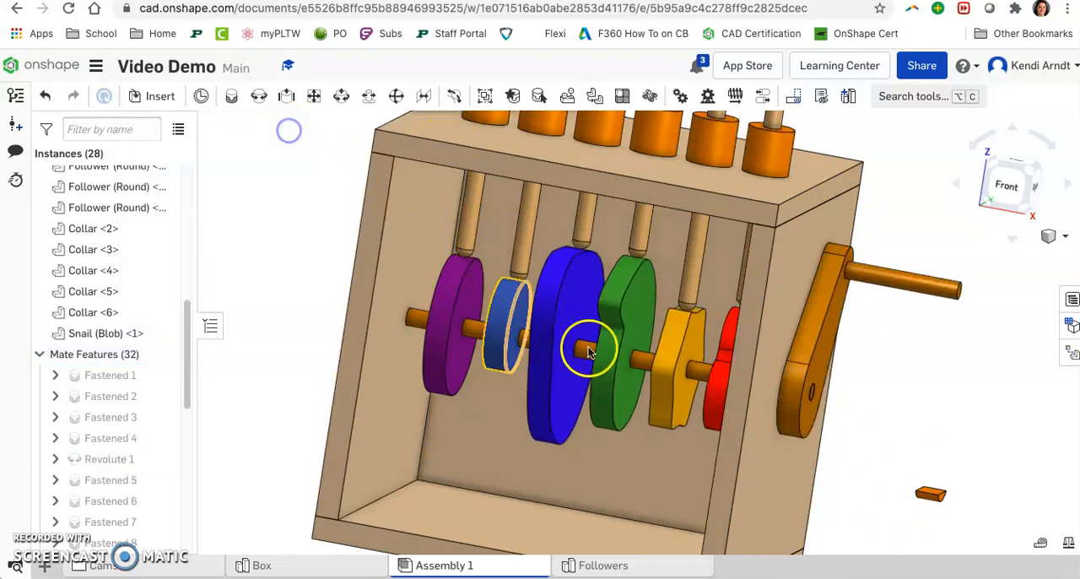
Step: Open Sketch 2 of the Parametric Snail studio in the Cams folder for editing, viewed from the front
scroll(590, 419, "down", 2)
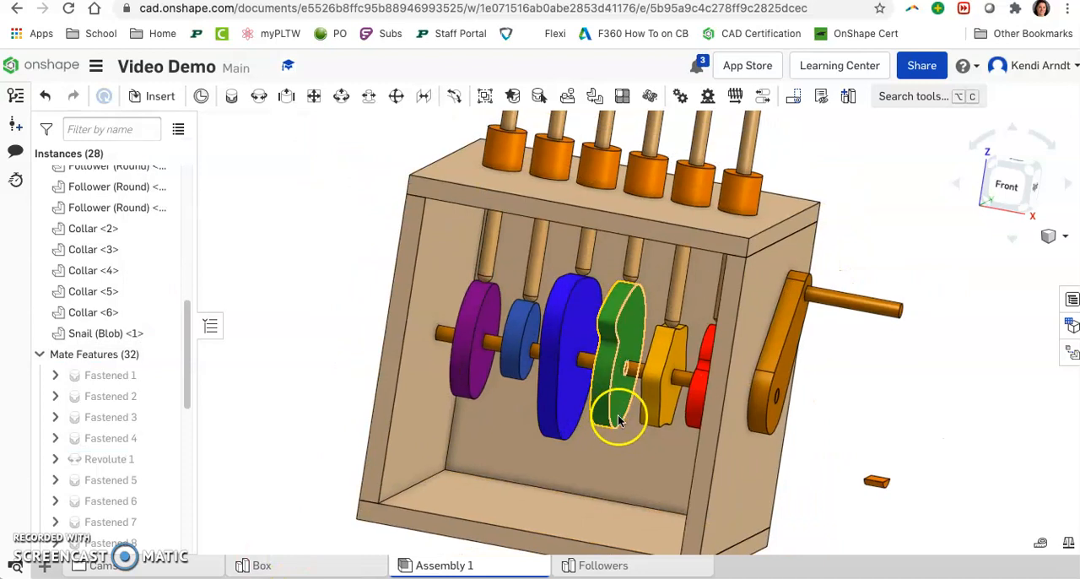
left_click(139, 568)
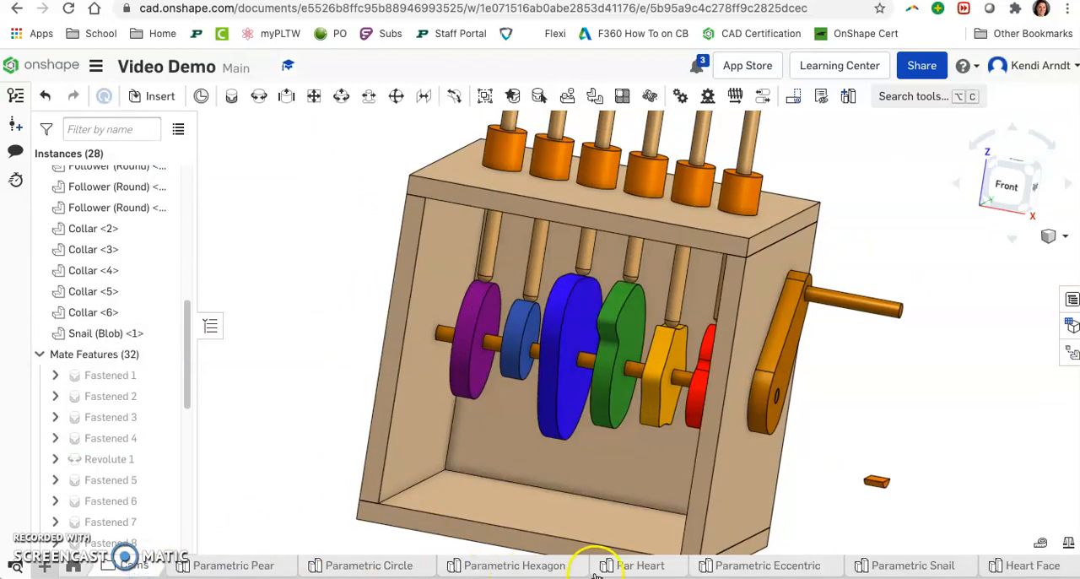
mouse_move(530, 570)
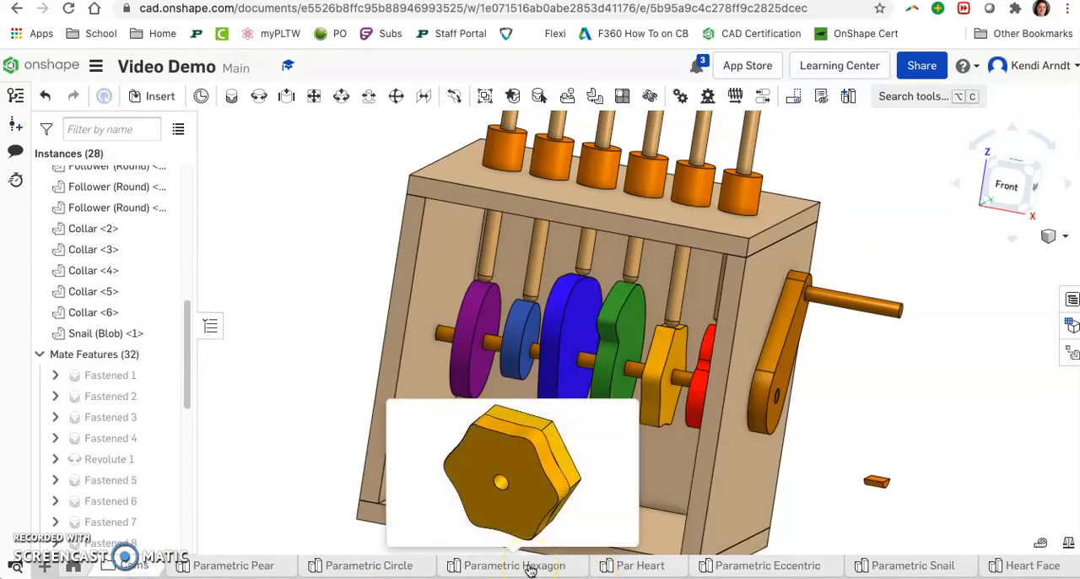
left_click(743, 567)
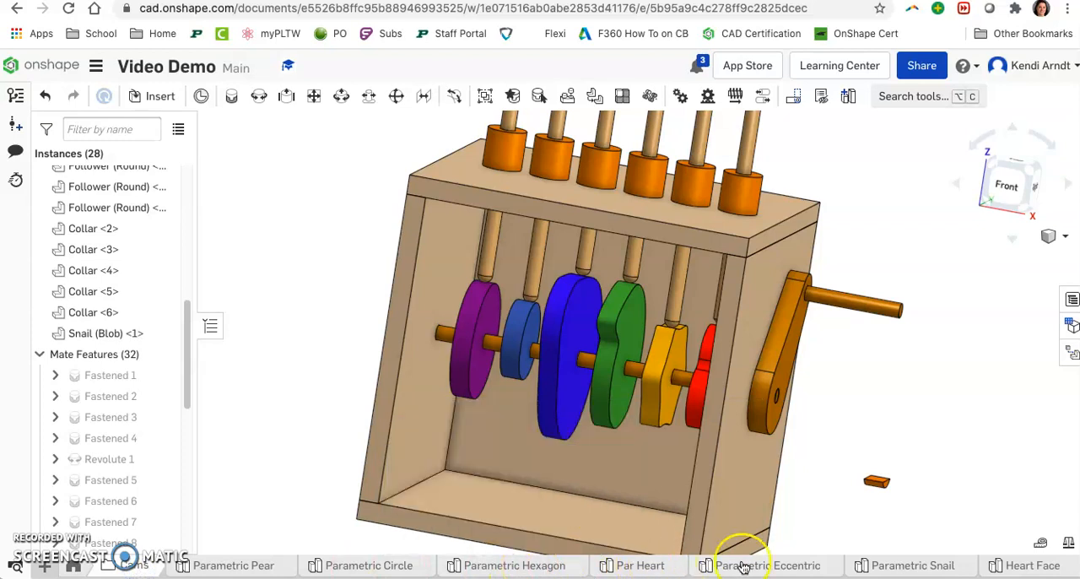
left_click(916, 567)
right_click_drag(333, 410, 345, 367)
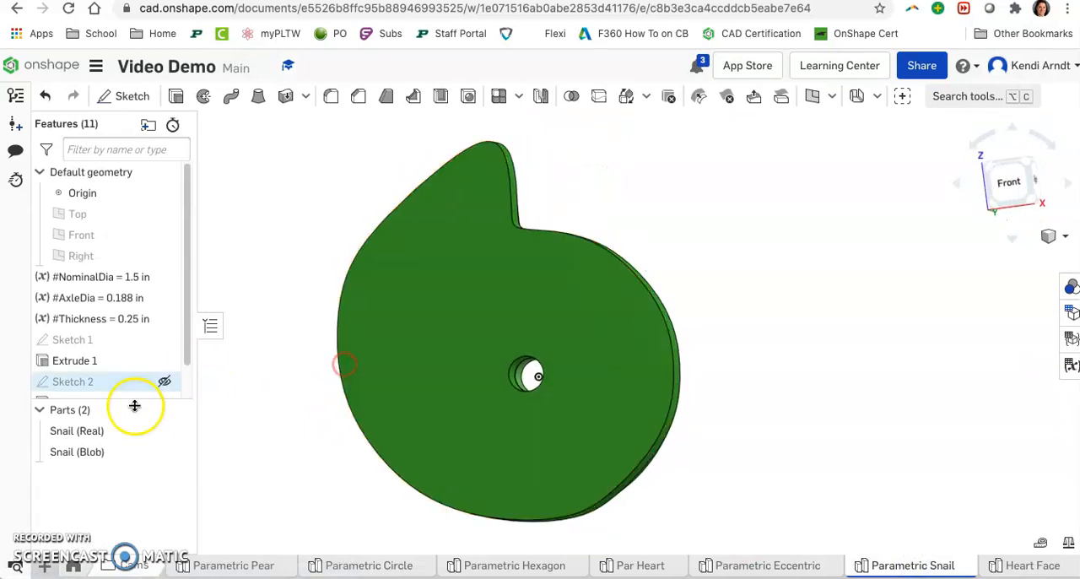
scroll(110, 346, "down", 1)
double_click(115, 348)
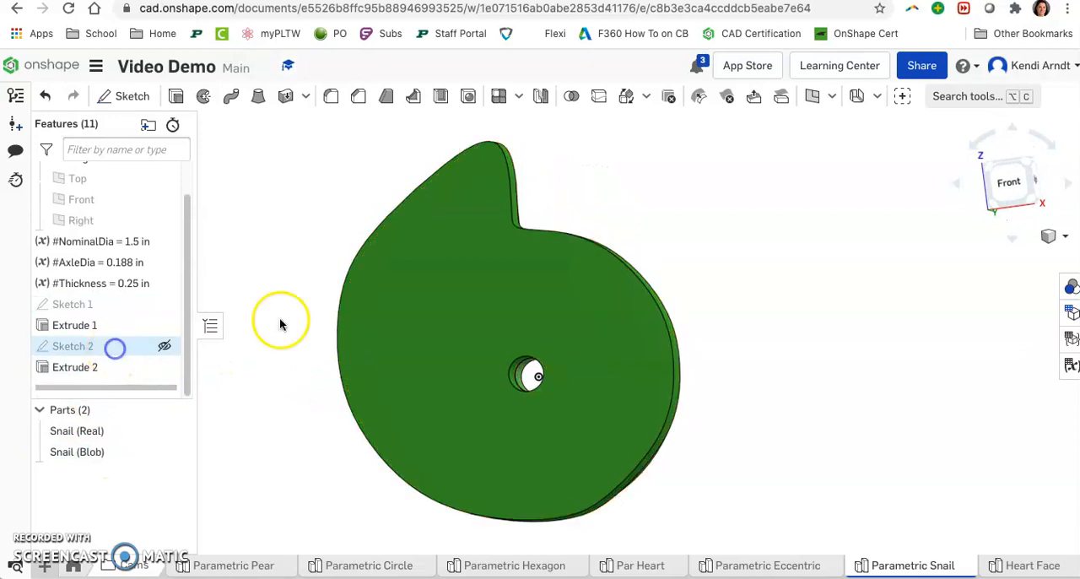
left_click(1012, 182)
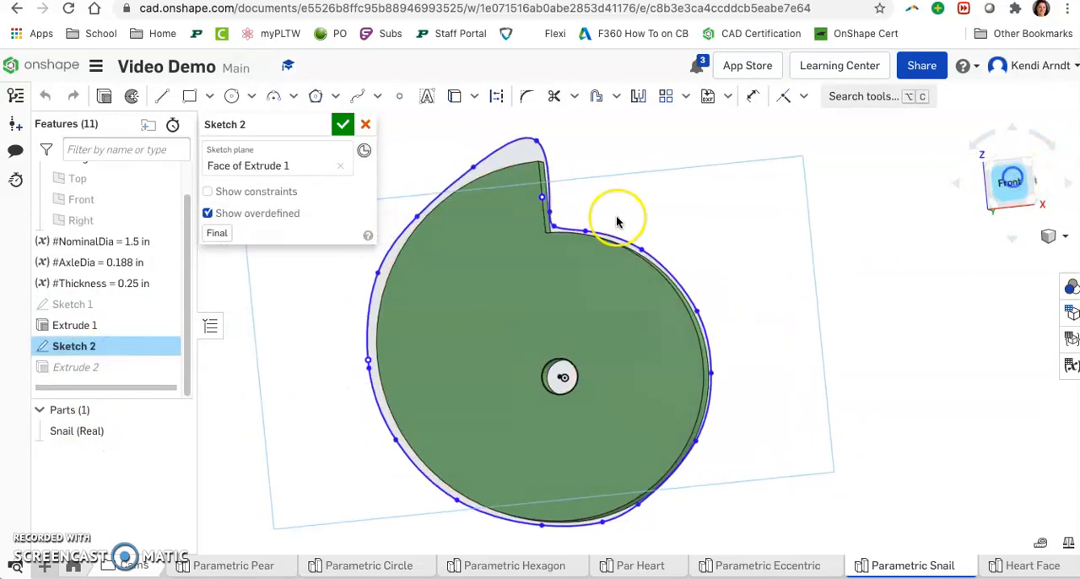
Step: Raise the spline's tip point and move the point beside the notch's vertical edge up close to the tip
scroll(615, 217, "up", 5)
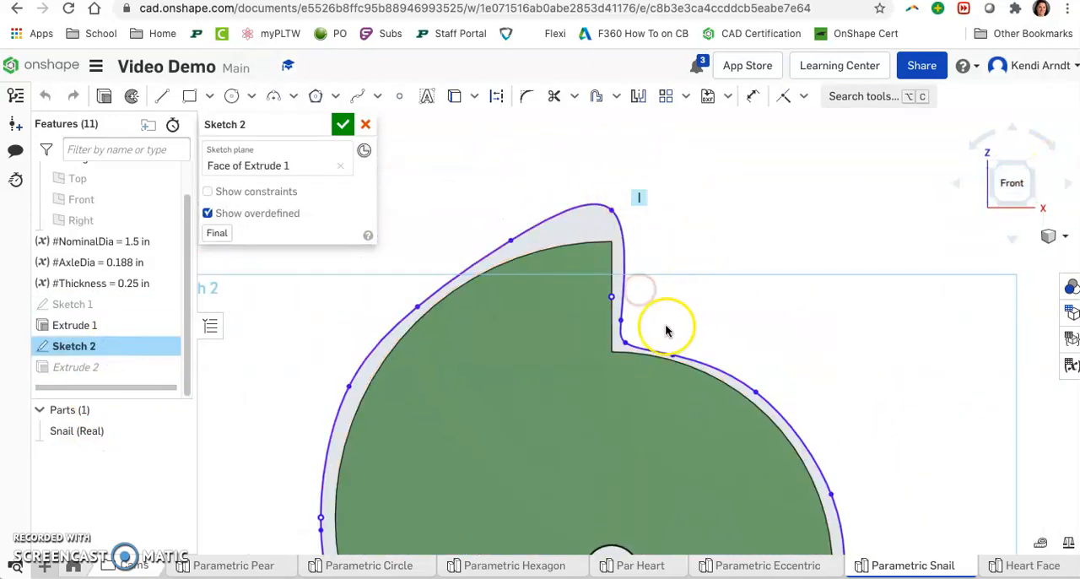
left_click_drag(612, 210, 599, 202)
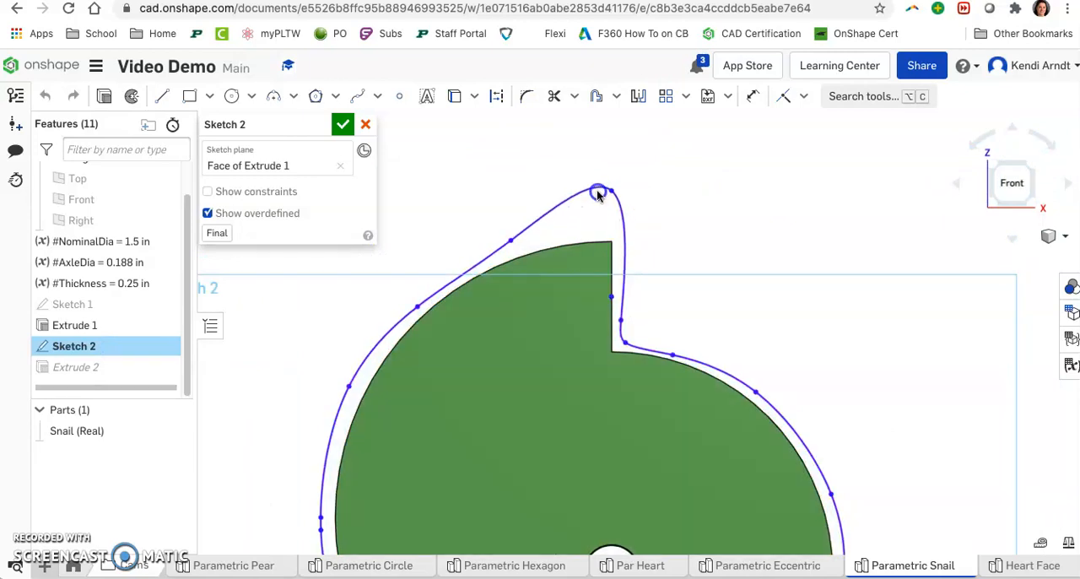
left_click_drag(622, 320, 608, 237)
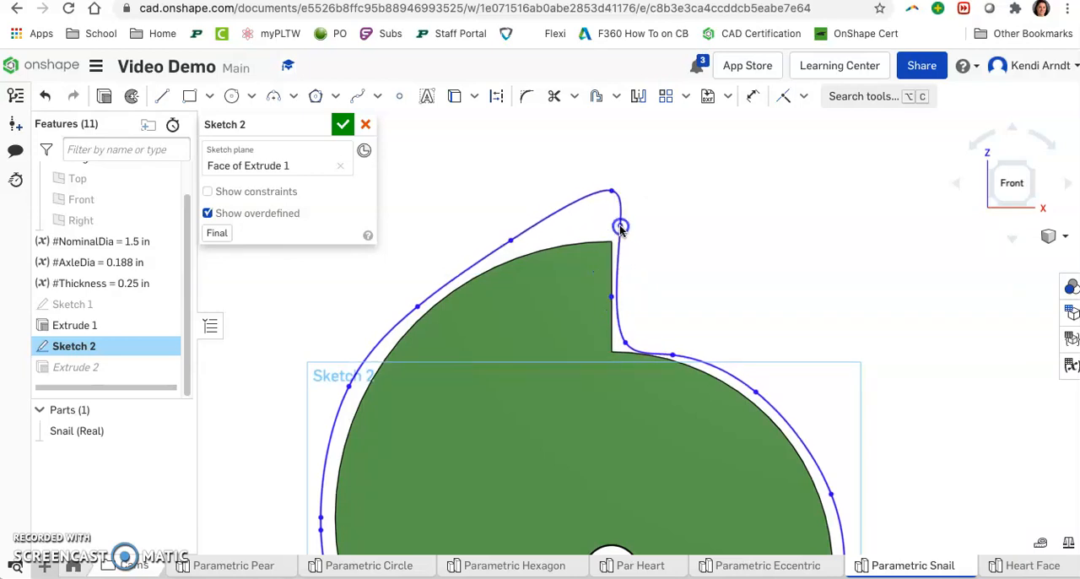
left_click(657, 306)
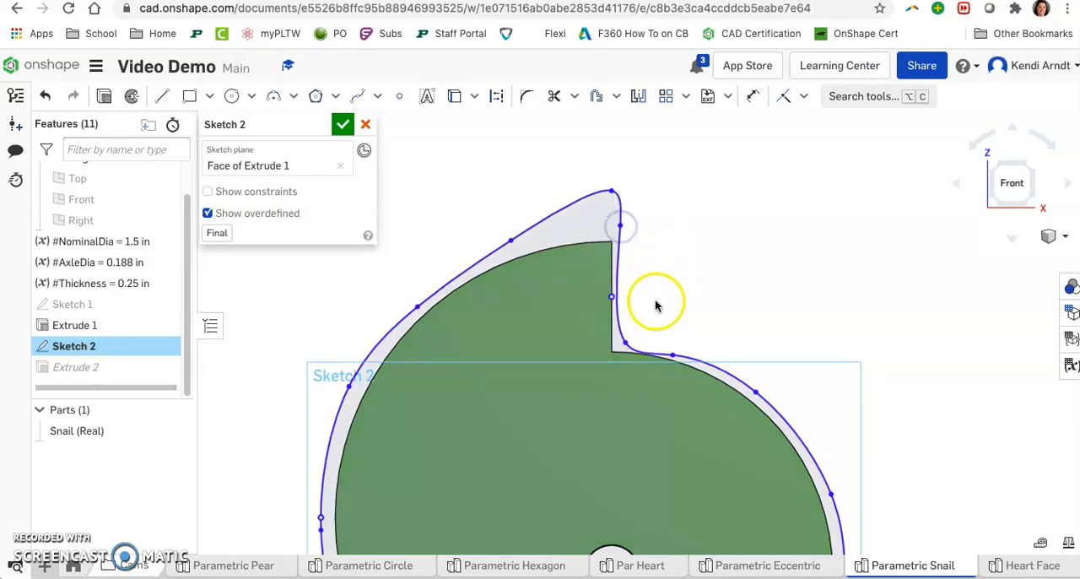
Step: Accept the Sketch 2 changes, check the rebuilt snail cam and return to Assembly 1
left_click(337, 130)
scroll(898, 468, "down", 3)
middle_click_drag(918, 458, 908, 375)
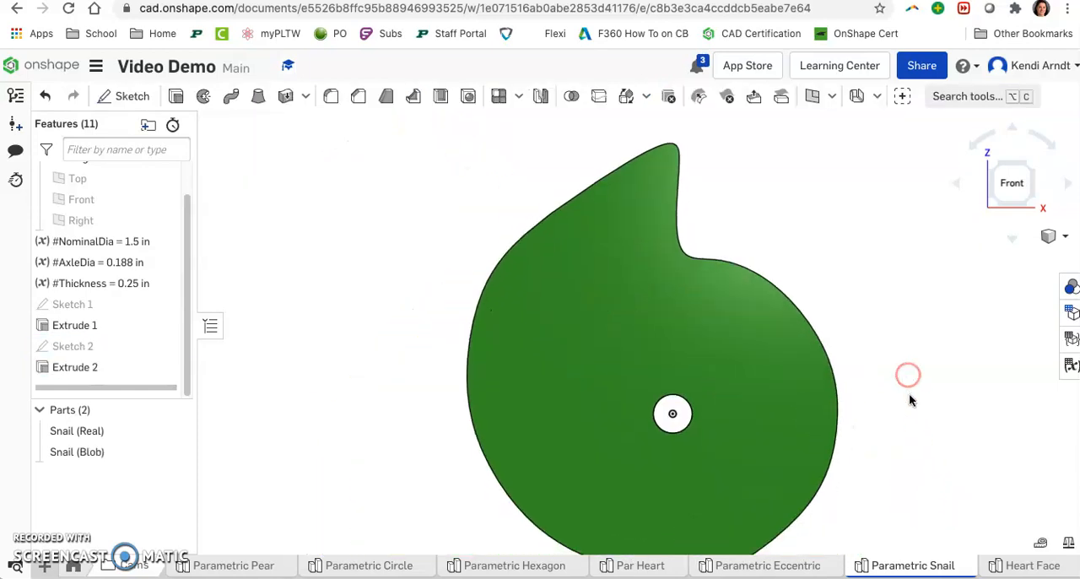
scroll(849, 388, "down", 3)
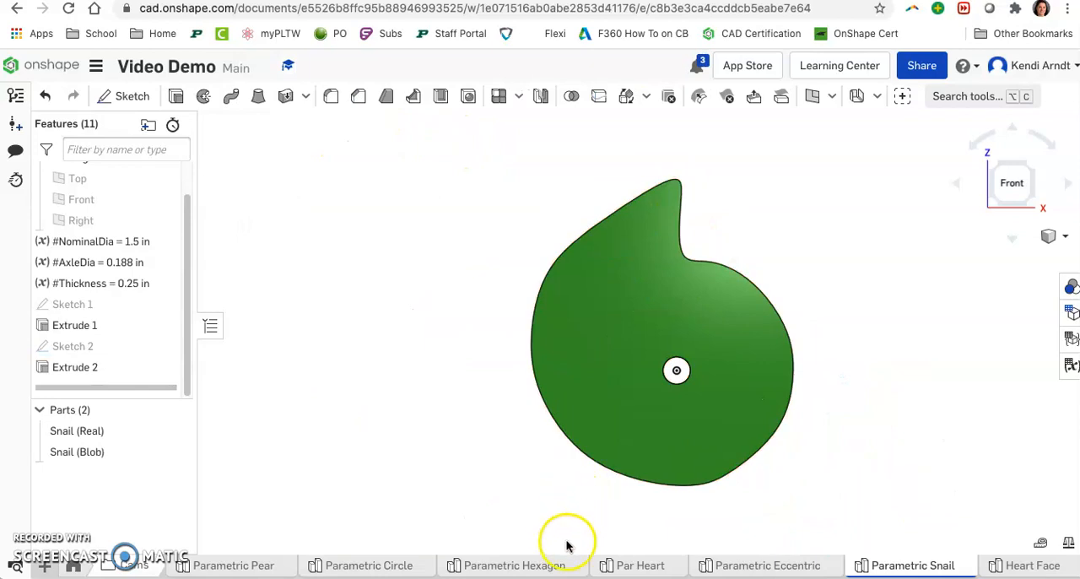
left_click(73, 570)
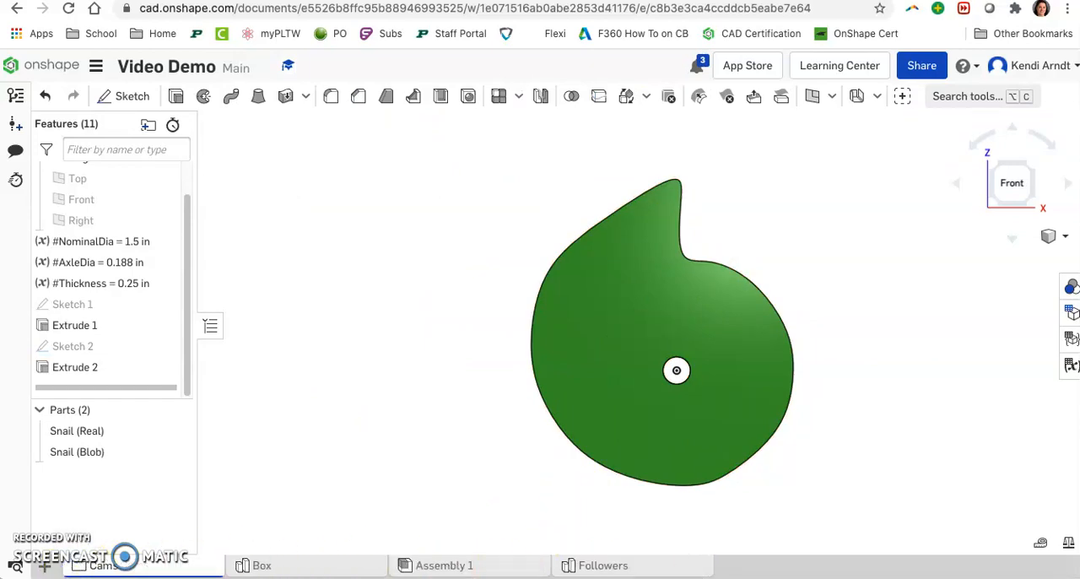
left_click(491, 567)
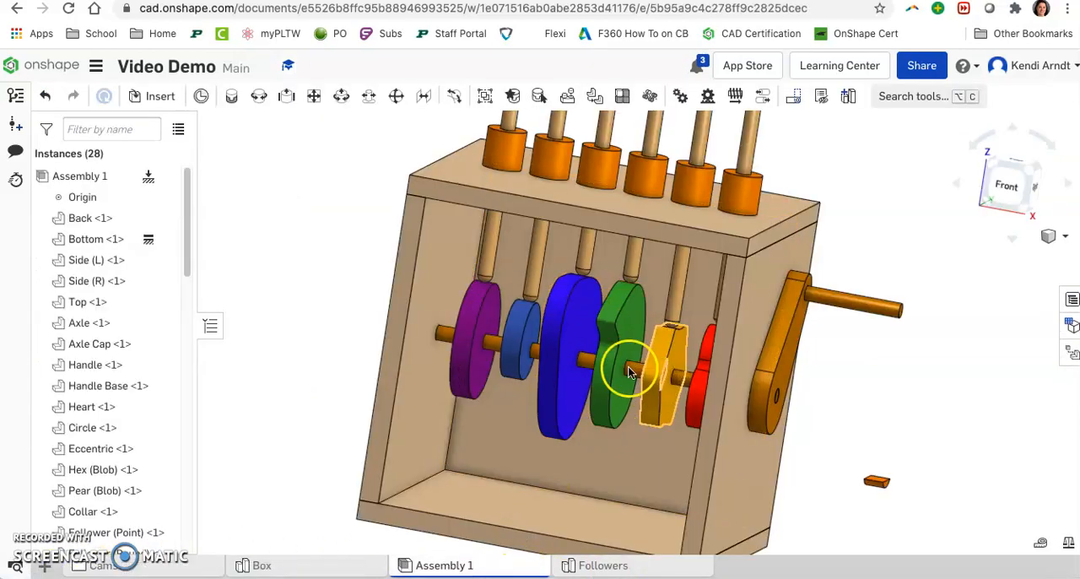
Step: Animate Revolute 1 from 0 to 360 deg in 100 steps with Loop playback and the rotation direction reversed
scroll(620, 359, "down", 2)
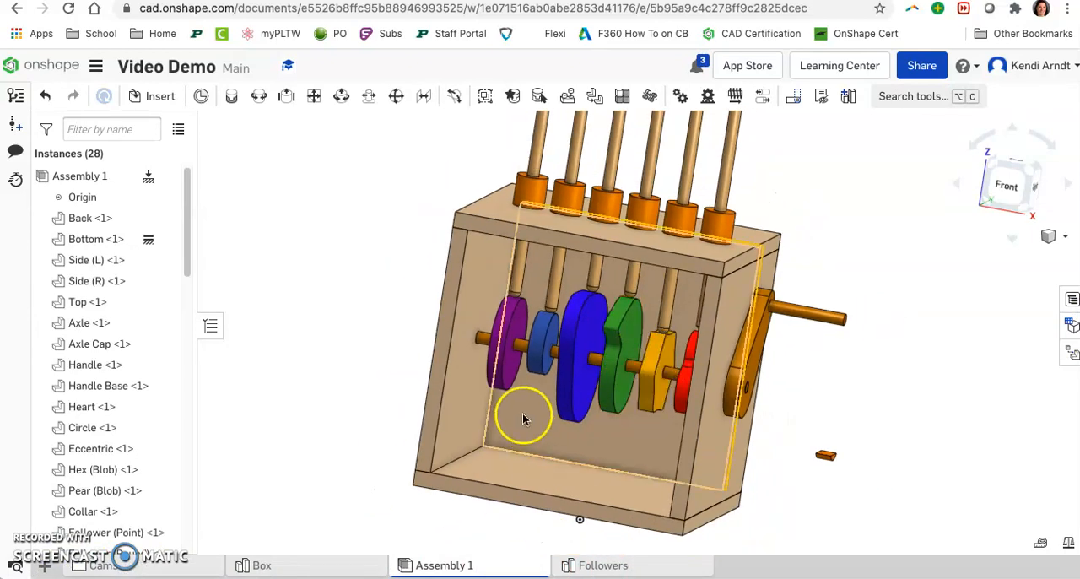
scroll(99, 449, "down", 1)
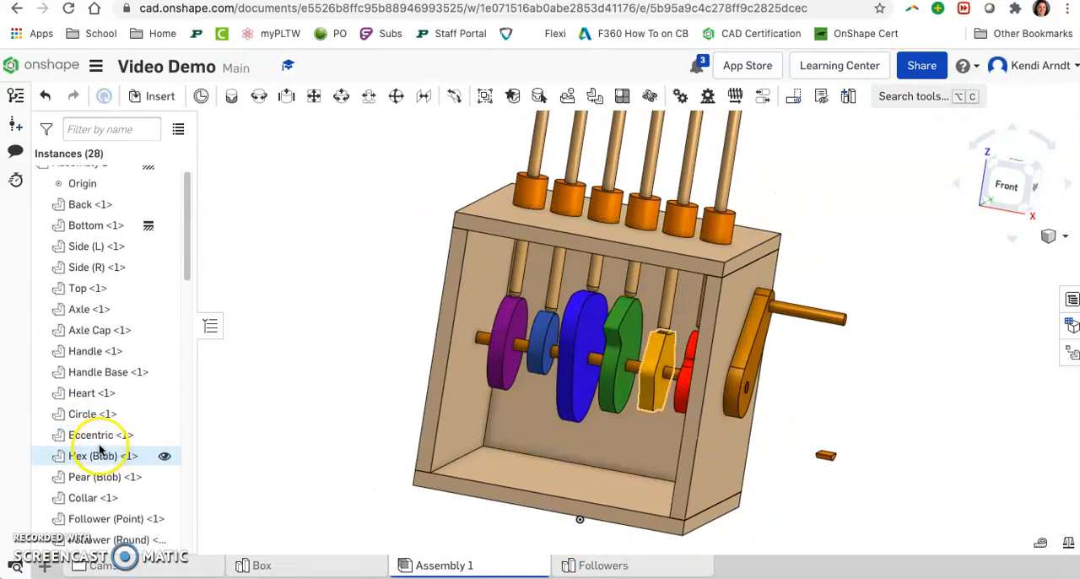
scroll(93, 385, "down", 15)
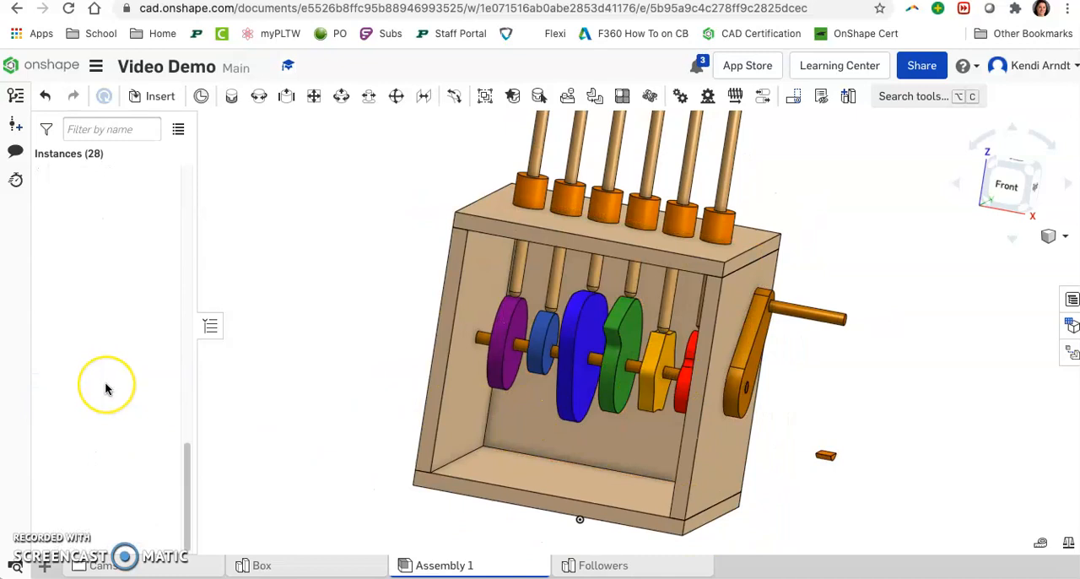
scroll(105, 386, "up", 10)
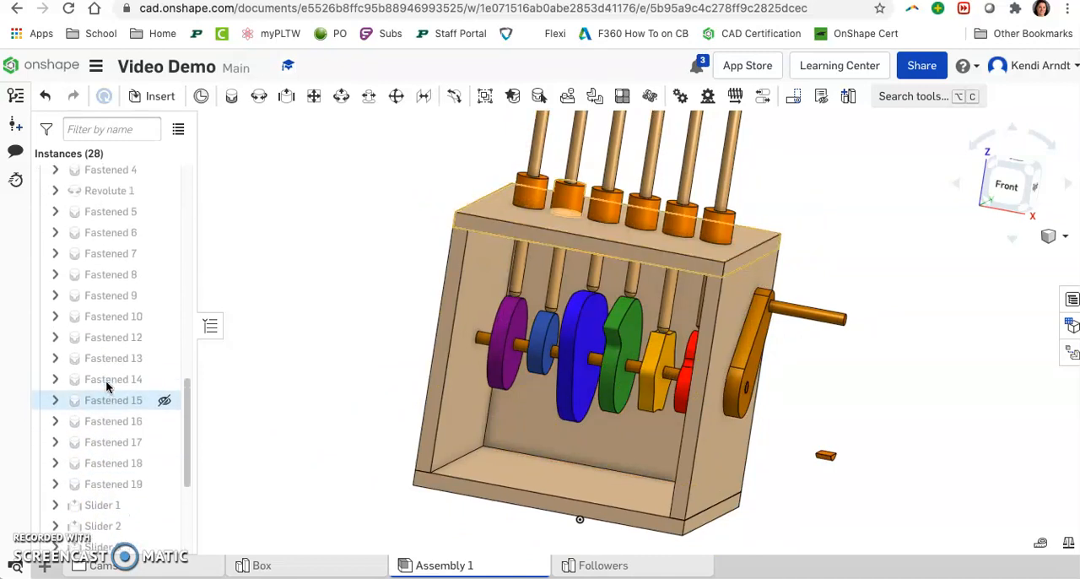
right_click(109, 233)
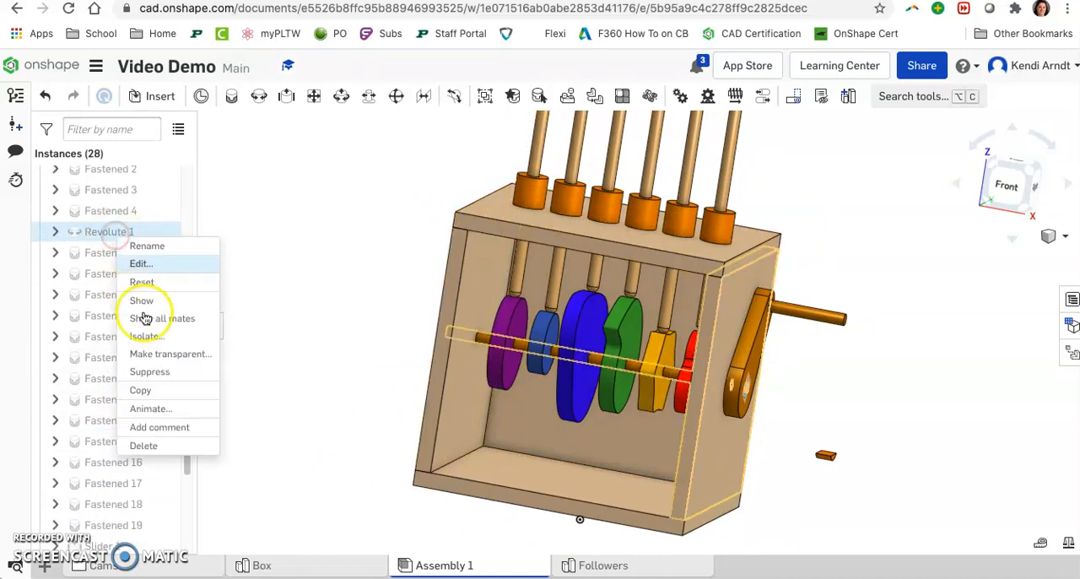
left_click(160, 407)
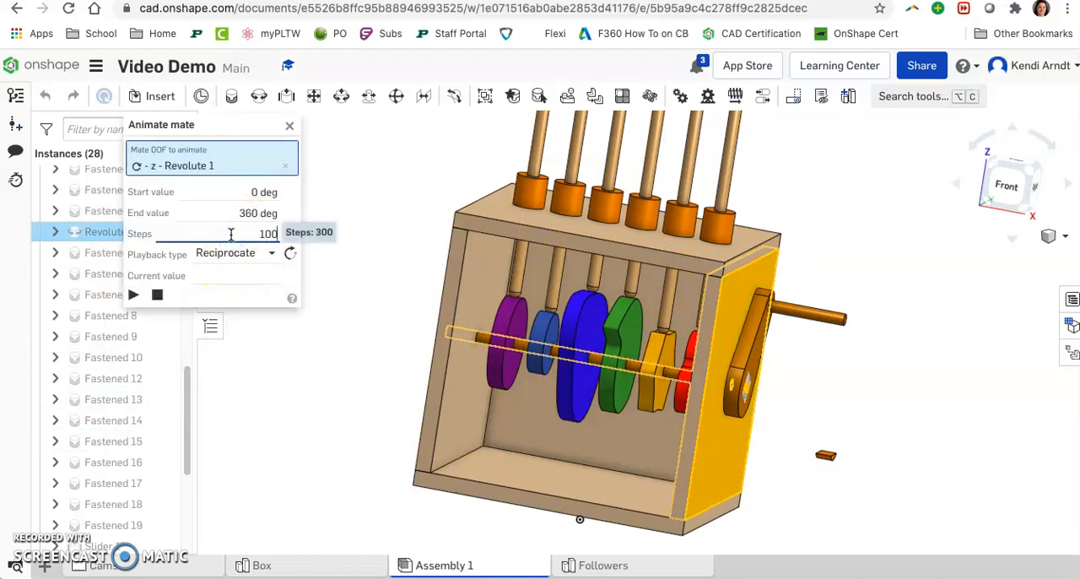
left_click(263, 255)
left_click(247, 320)
left_click(292, 254)
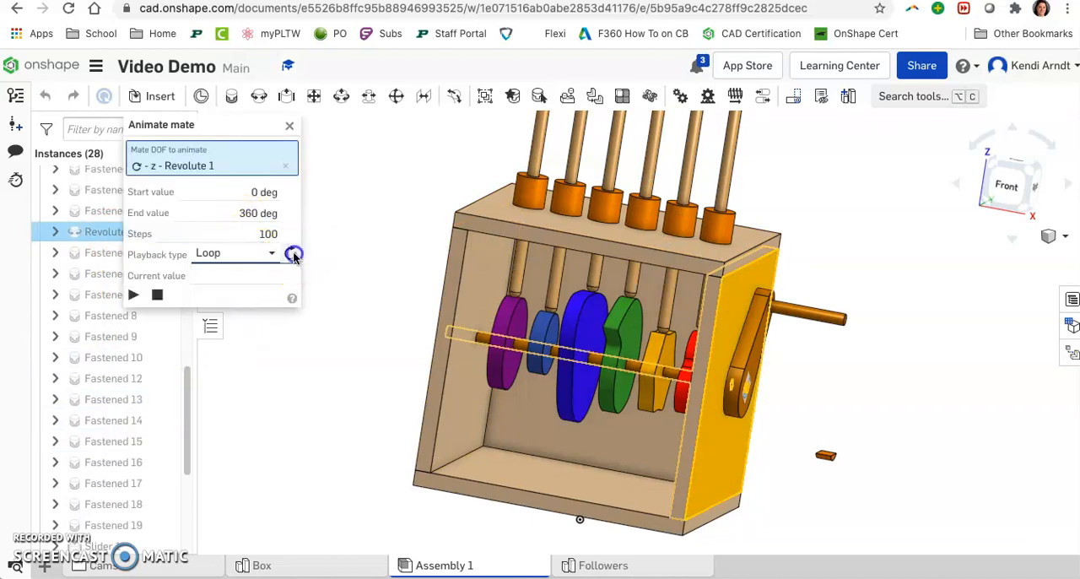
left_click(132, 300)
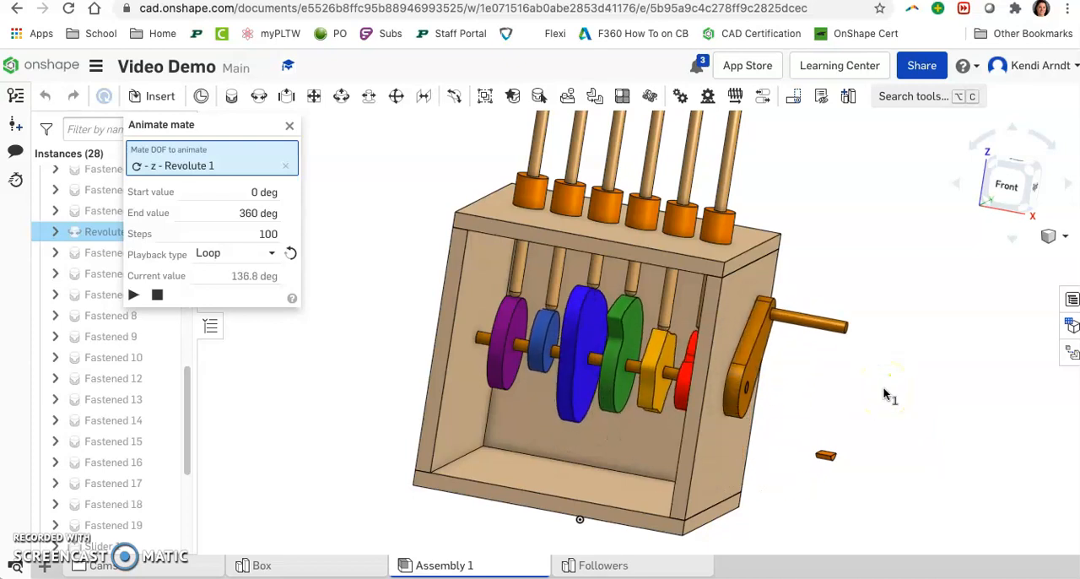
Step: Watch the cams and followers from another angle, stop the animation and close it
right_click_drag(882, 409, 892, 406)
scroll(892, 405, "down", 3)
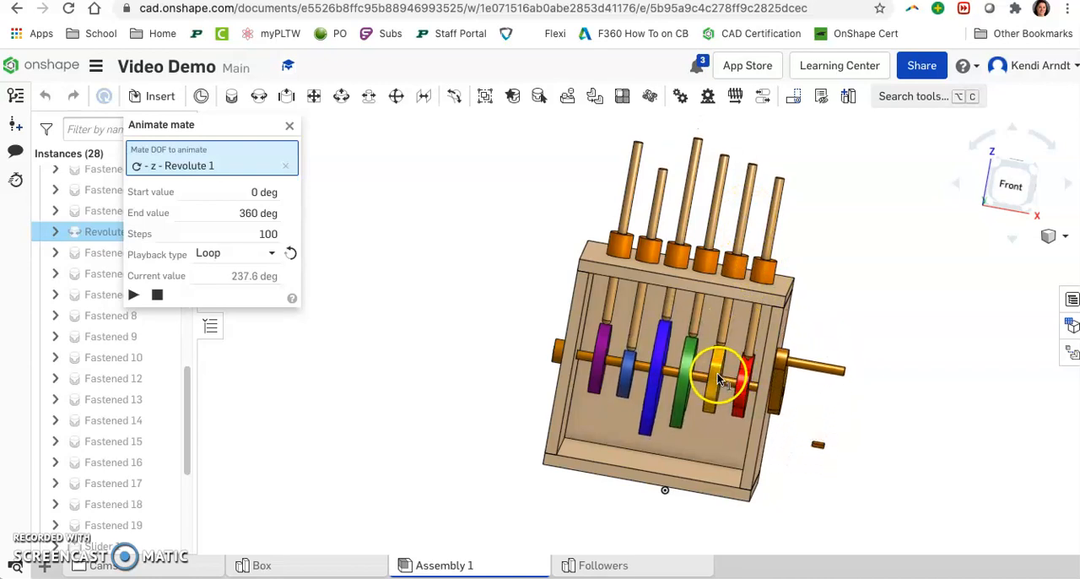
left_click(159, 295)
left_click(291, 128)
left_click_drag(636, 321, 655, 353)
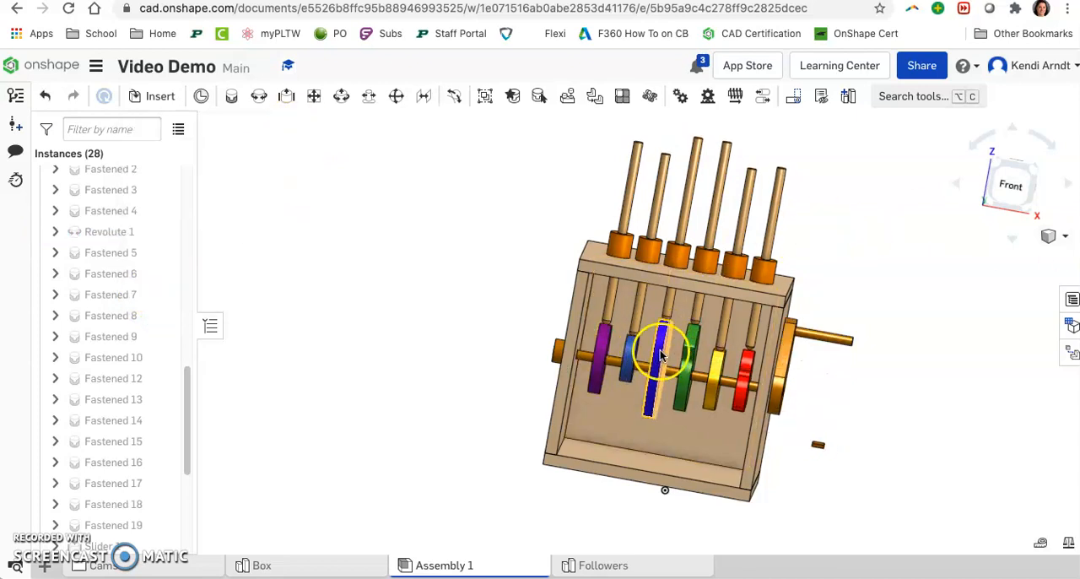
left_click_drag(682, 377, 697, 347)
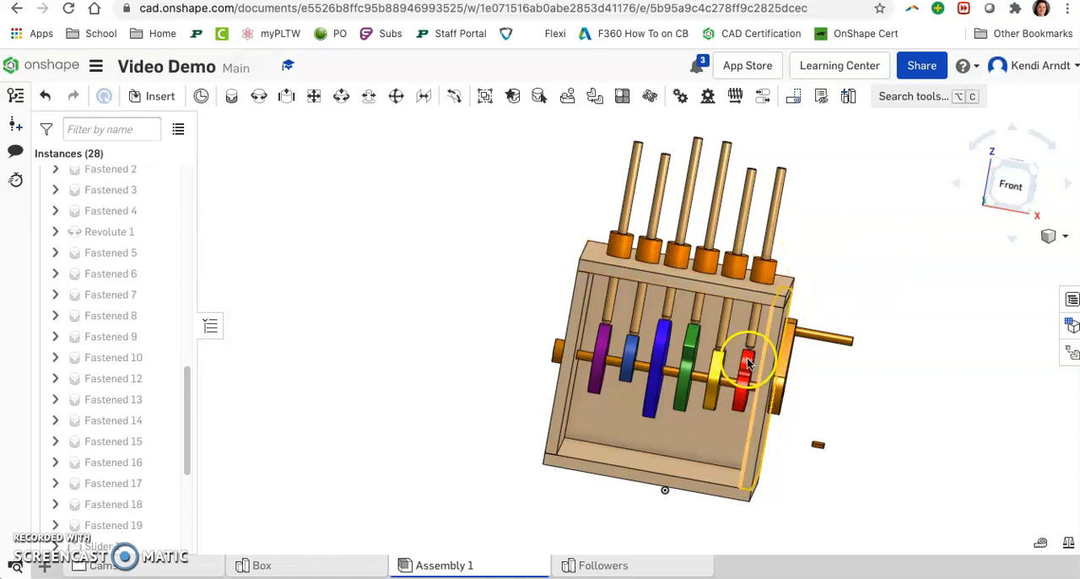
scroll(839, 390, "up", 3)
right_click_drag(858, 427, 846, 430)
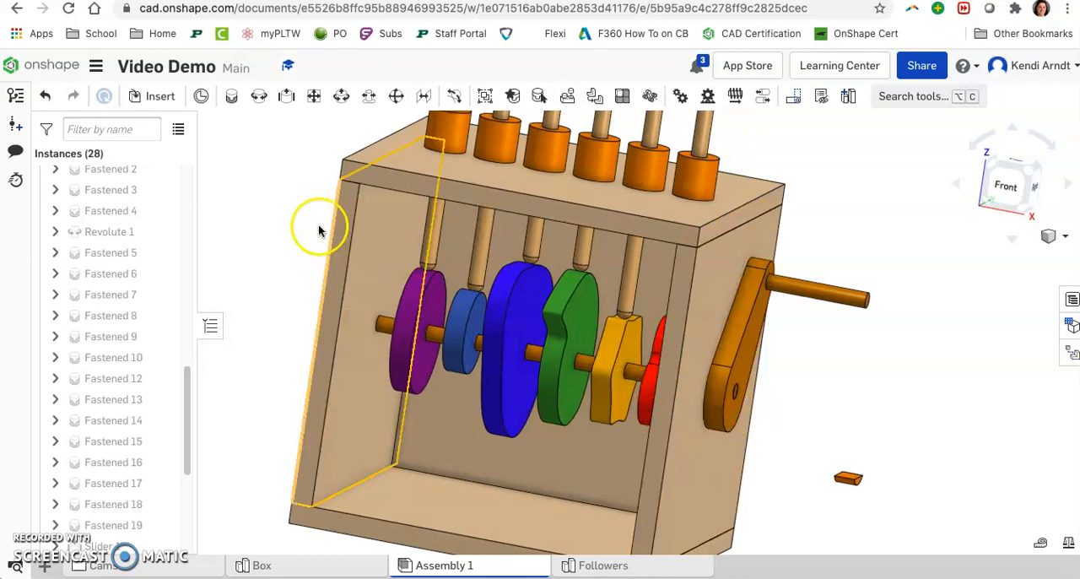
left_click(231, 103)
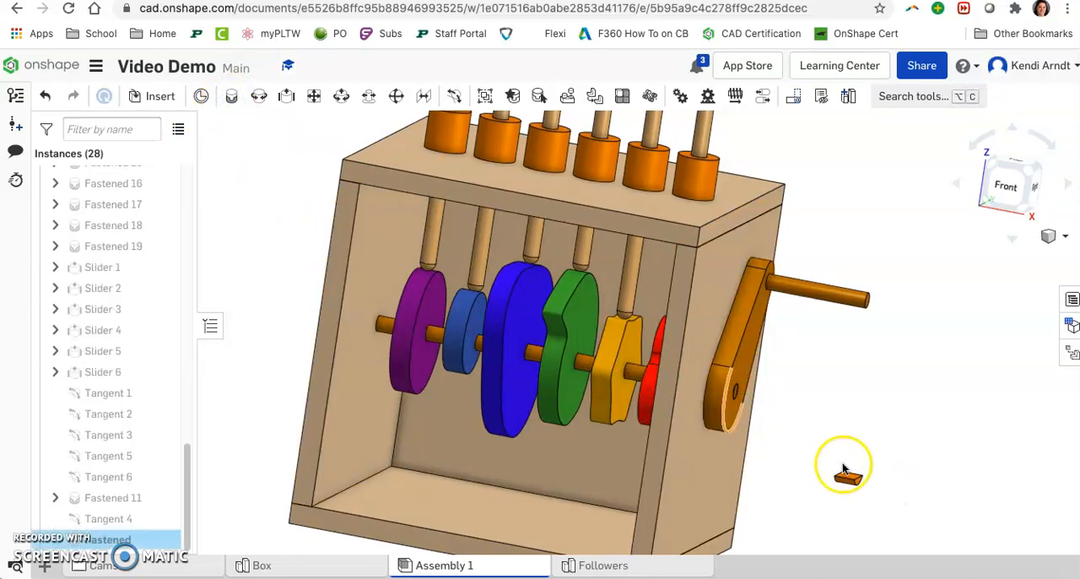
key("Escape")
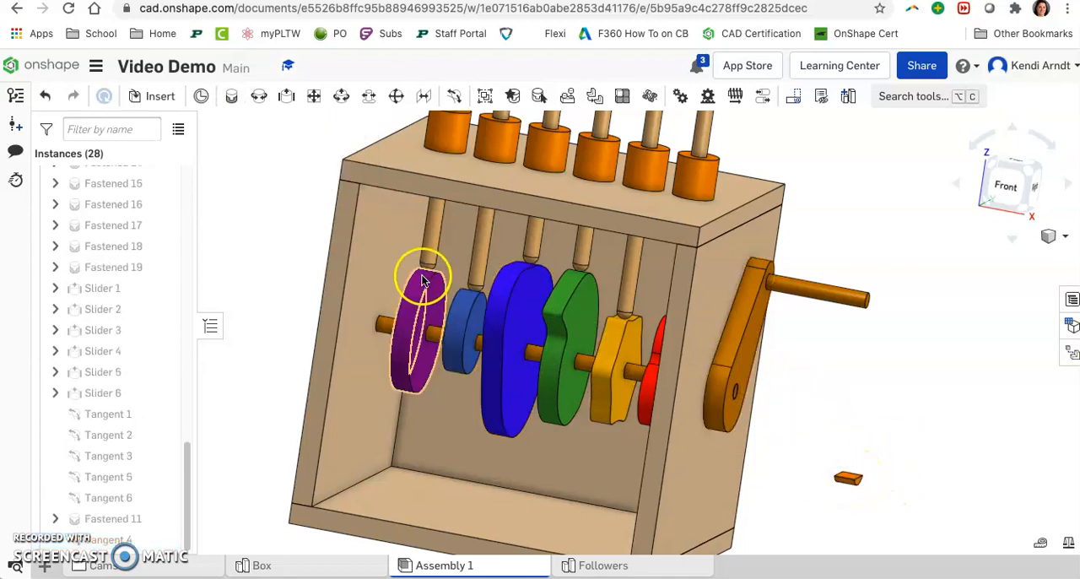
Step: Copy the loose Follower Foot and paste one copy in the empty space beside the box
scroll(880, 474, "up", 1)
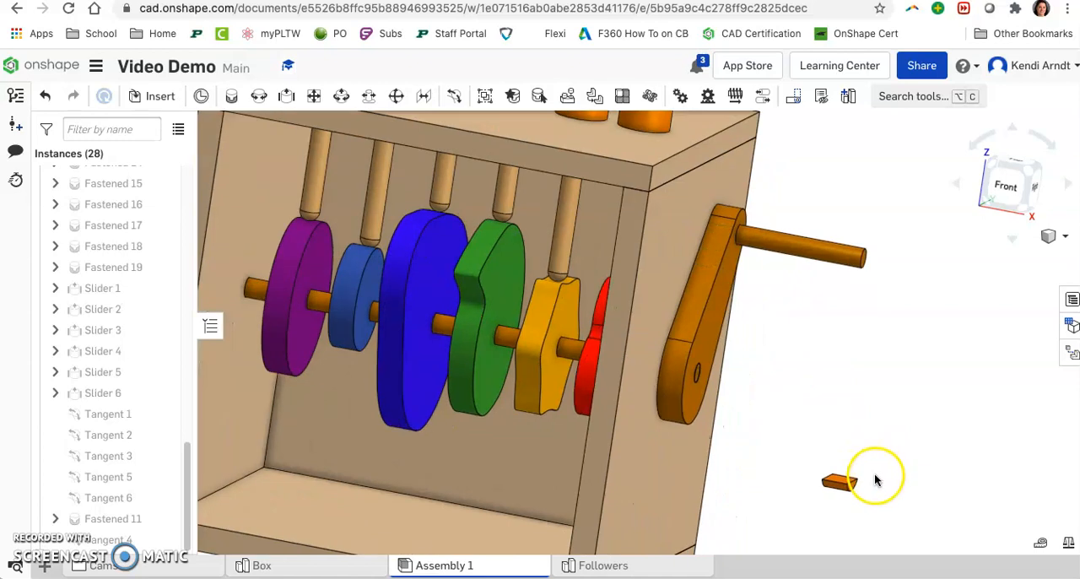
scroll(836, 490, "up", 2)
right_click(826, 487)
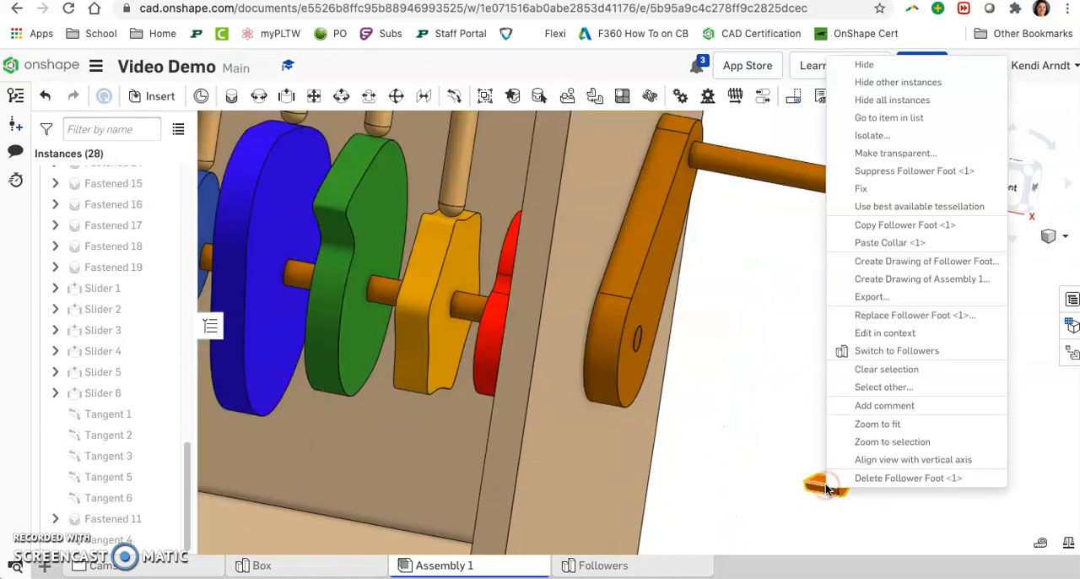
left_click(872, 226)
right_click(847, 358)
left_click(867, 387)
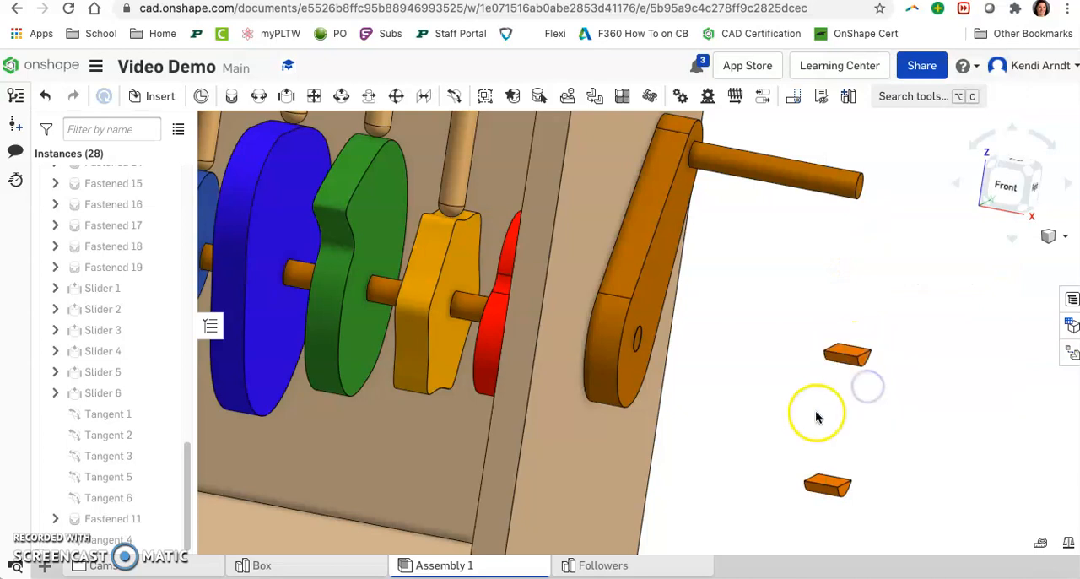
Step: Paste four more copies of the Follower Foot beside the box, so there is one for each follower
right_click(817, 416)
left_click(840, 439)
right_click(884, 419)
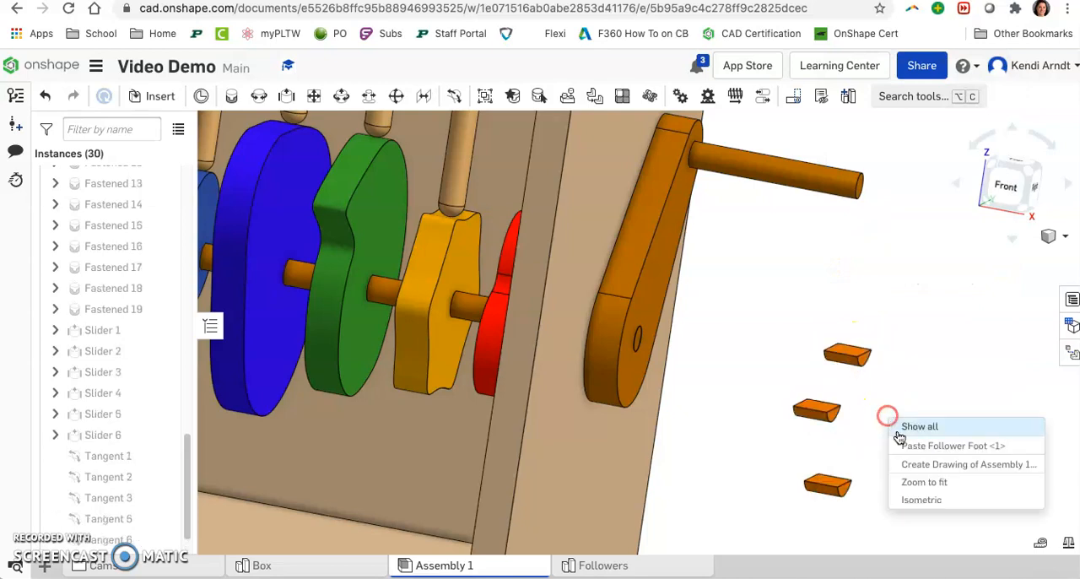
left_click(897, 443)
right_click(903, 442)
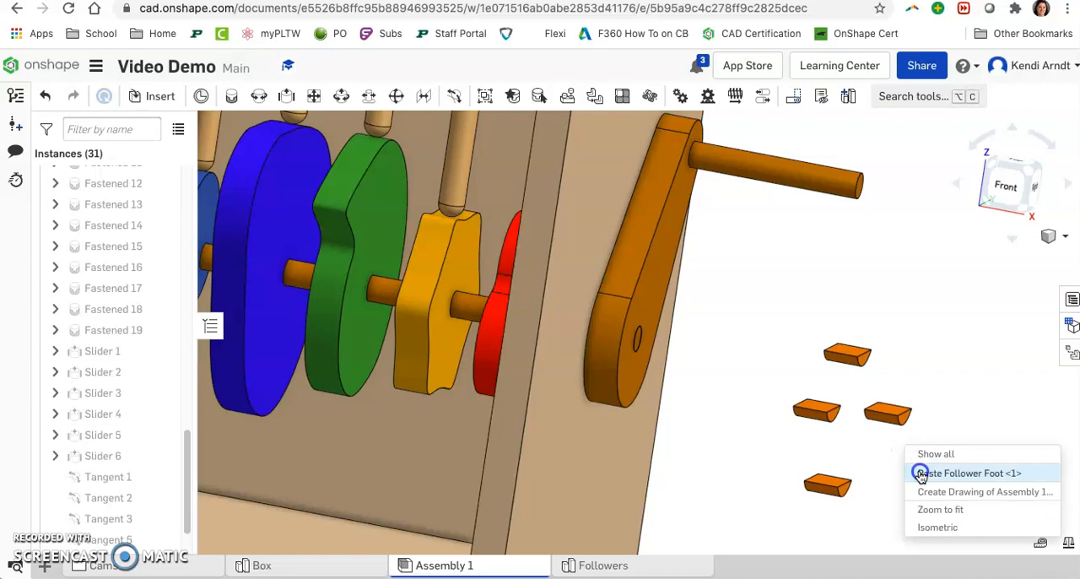
left_click(921, 473)
right_click(892, 472)
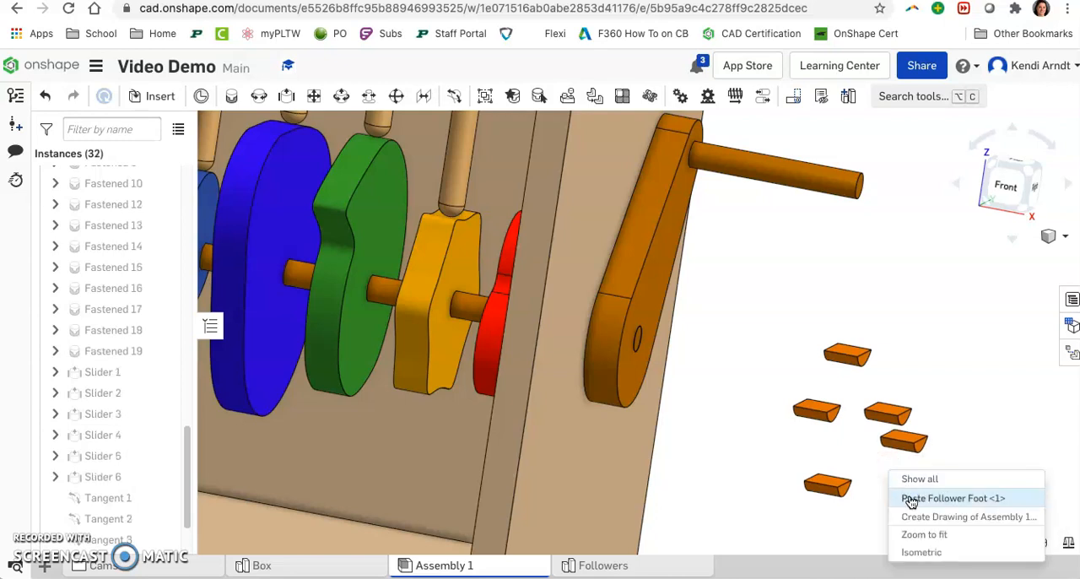
left_click(907, 498)
Step: Add a Fastened mate joining a follower foot's flat face centre to the rounded end of the follower above the purple cam
right_click_drag(848, 476, 301, 65)
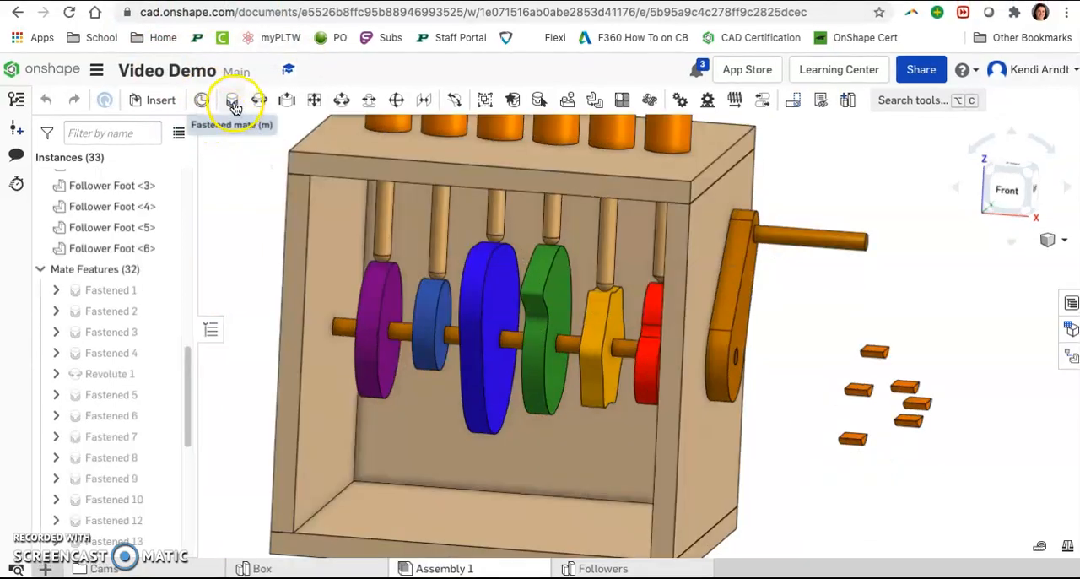
scroll(873, 355, "up", 8)
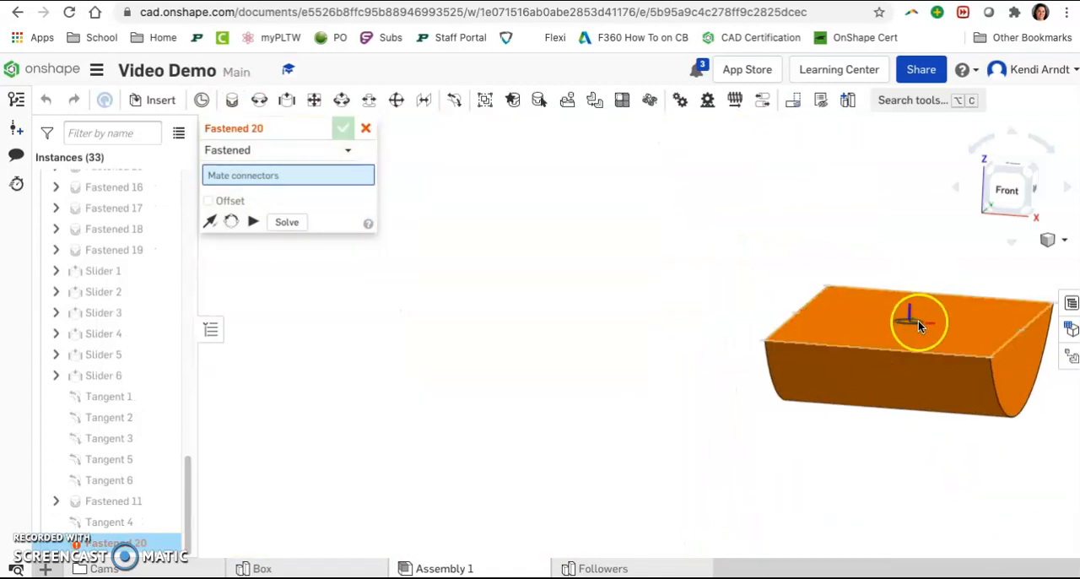
left_click(919, 321)
scroll(921, 324, "down", 7)
middle_click_drag(744, 340, 1076, 372)
middle_click_drag(574, 282, 981, 386)
scroll(512, 235, "up", 5)
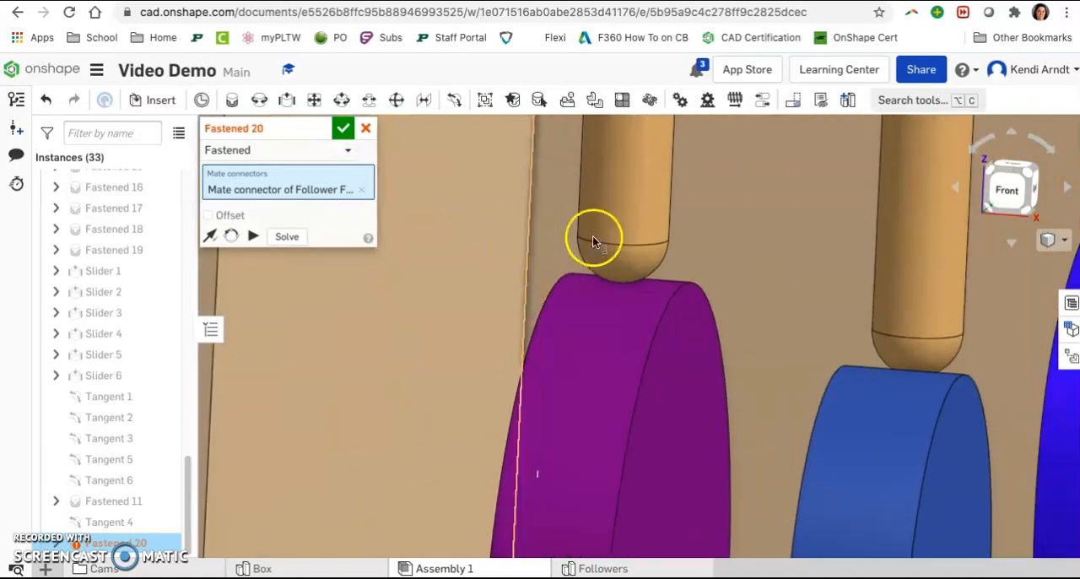
left_click(622, 243)
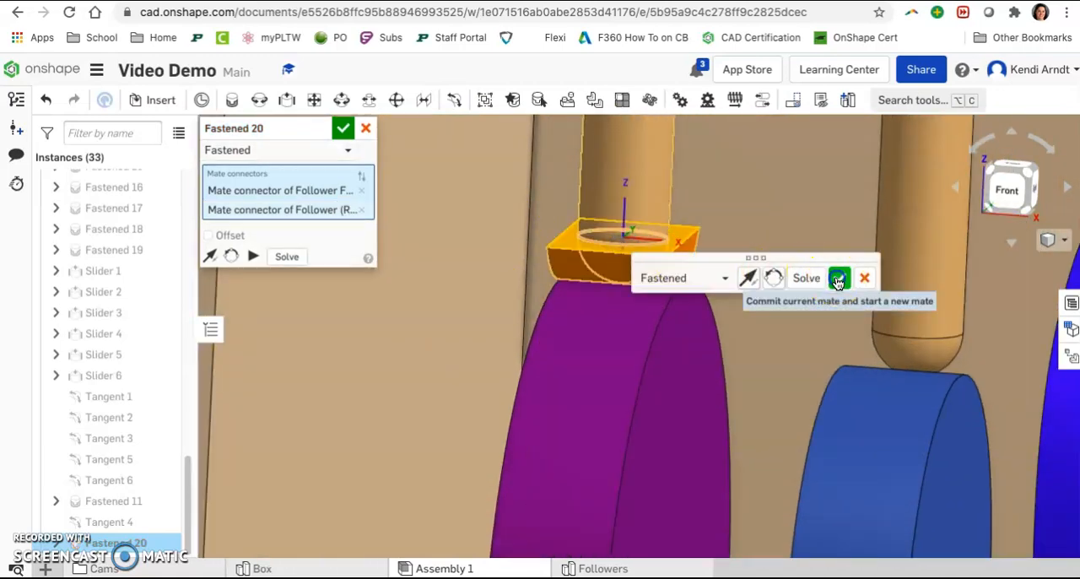
left_click(836, 280)
Step: Fasten a second follower foot by its flat face centre to the rounded end of the follower above the small blue cam
mouse_move(753, 353)
right_mouse_down()
mouse_move(779, 347)
mouse_move(740, 349)
right_mouse_up()
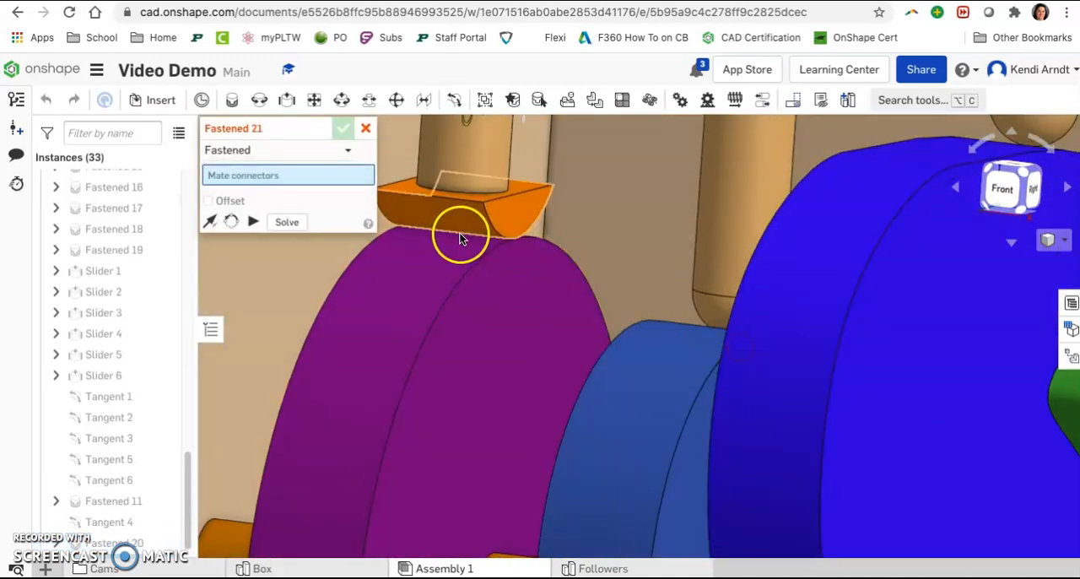
right_click_drag(512, 265, 515, 277)
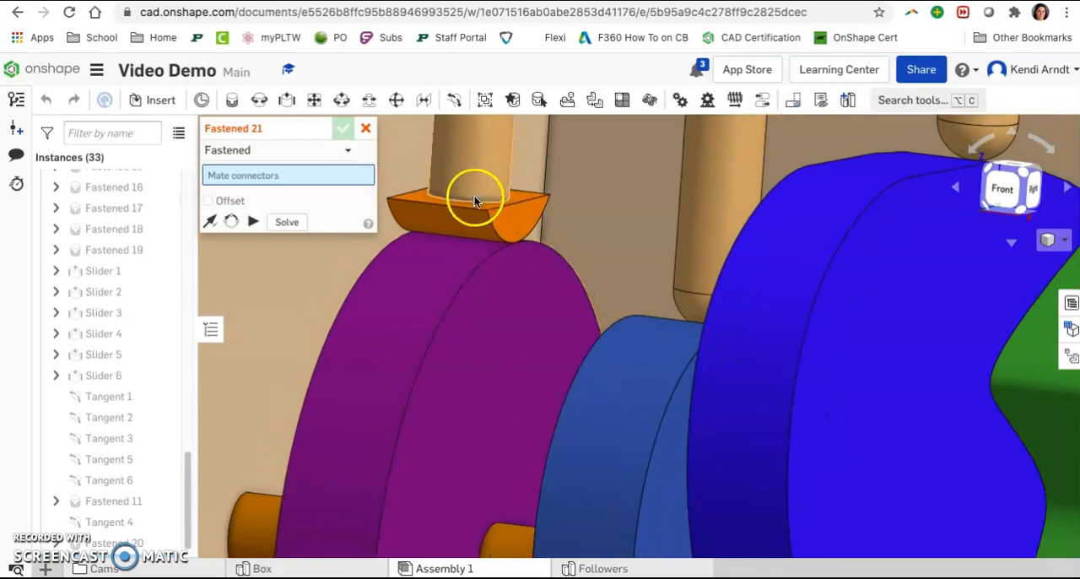
right_click_drag(523, 221, 692, 298)
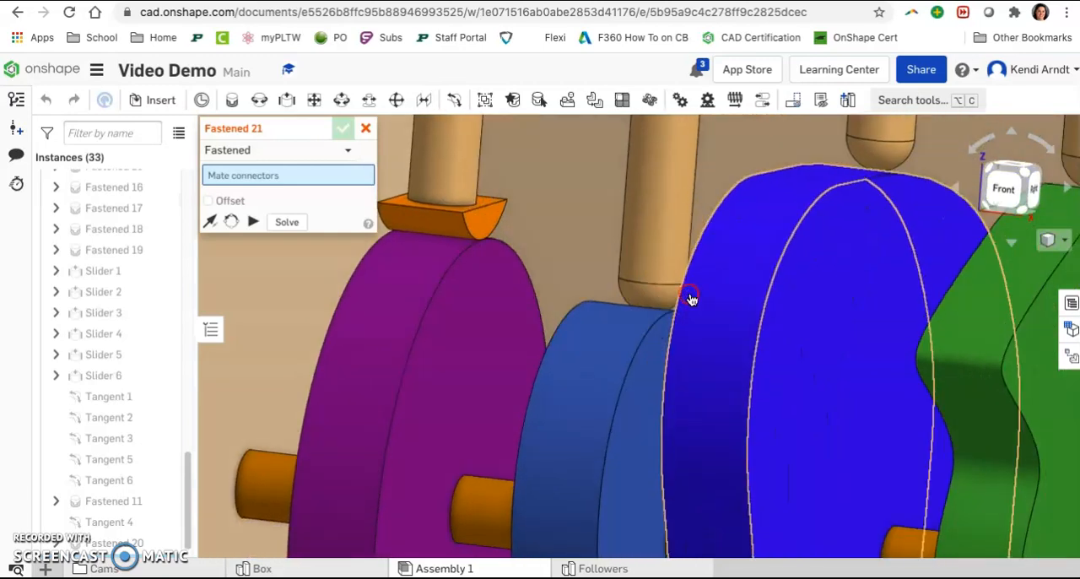
right_click(697, 301)
scroll(506, 350, "down", 10)
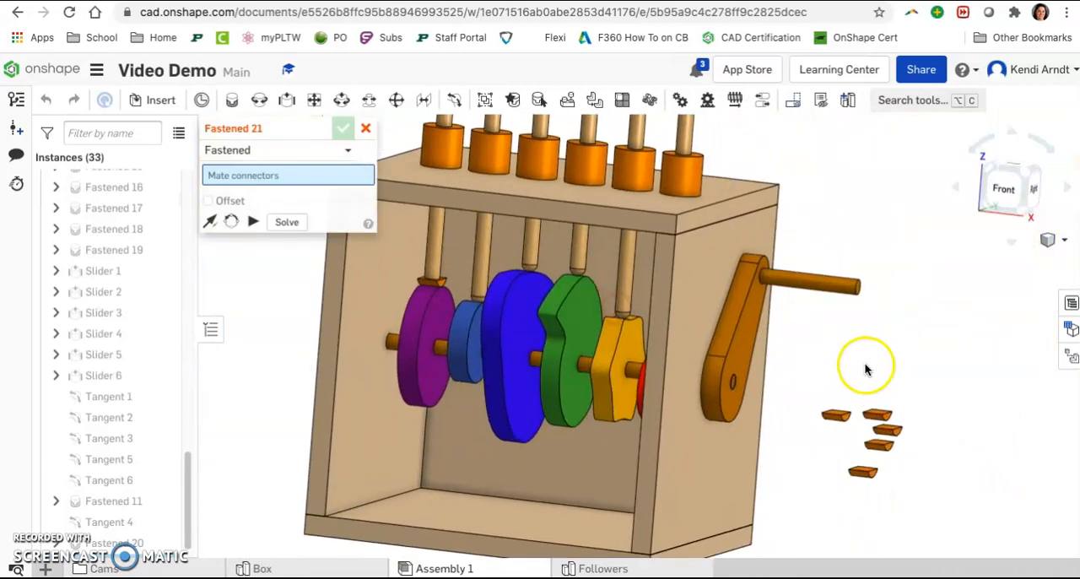
scroll(802, 469, "up", 5)
scroll(738, 523, "up", 4)
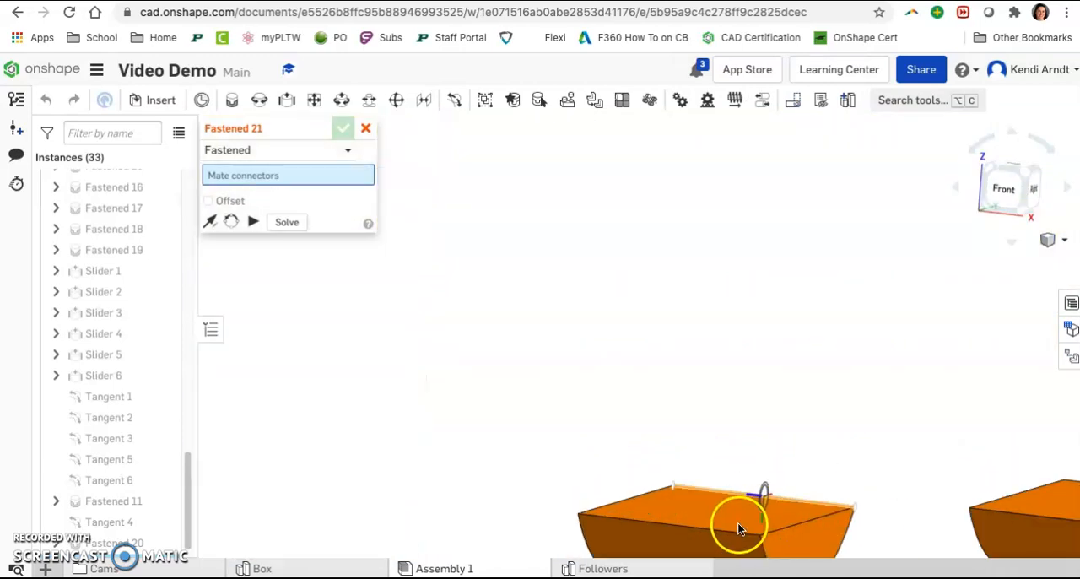
left_click(705, 520)
scroll(705, 520, "down", 5)
scroll(523, 401, "up", 8)
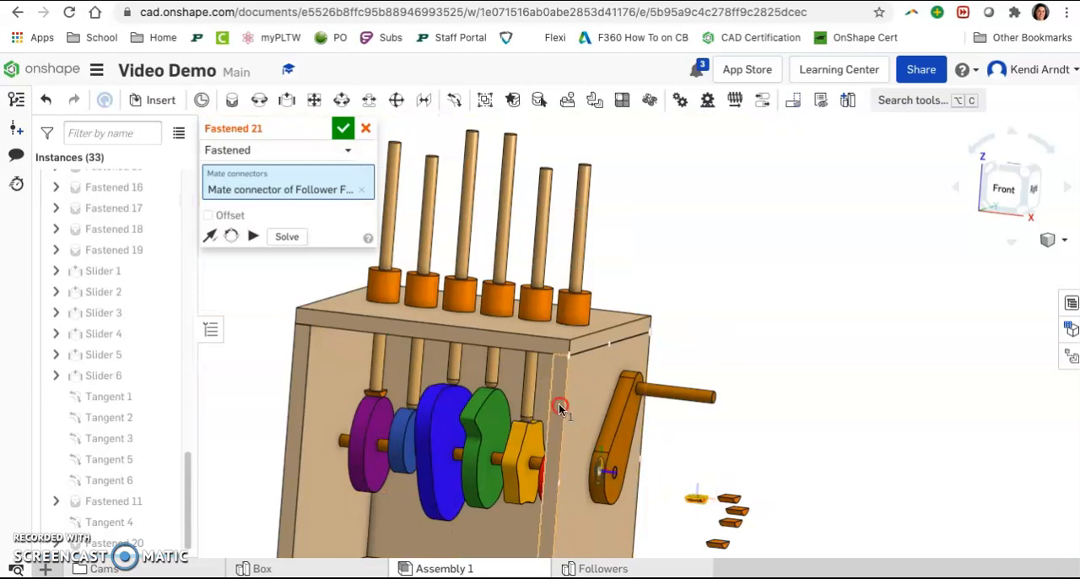
scroll(509, 397, "up", 6)
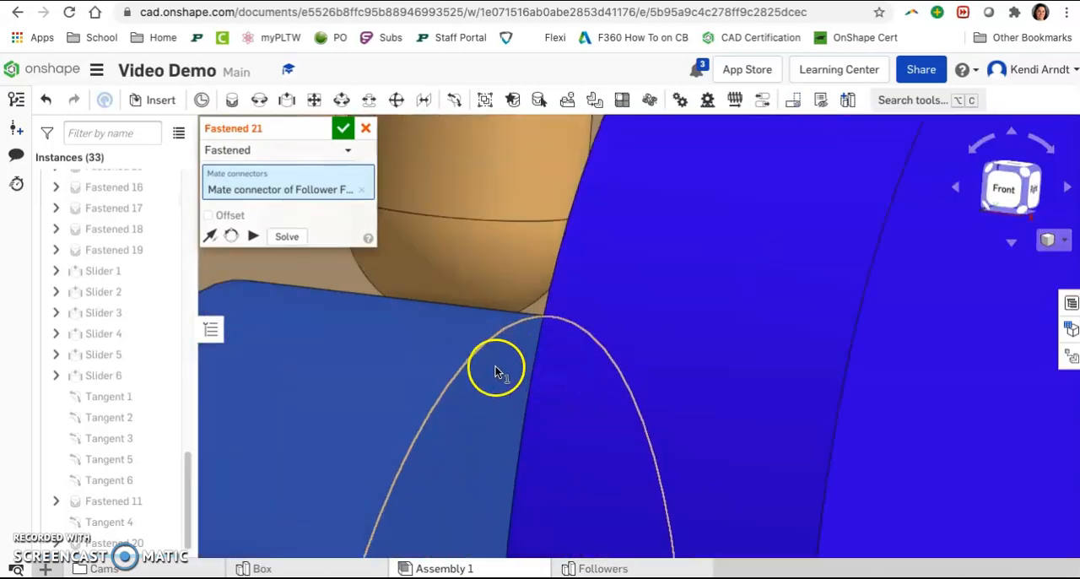
left_click(474, 260)
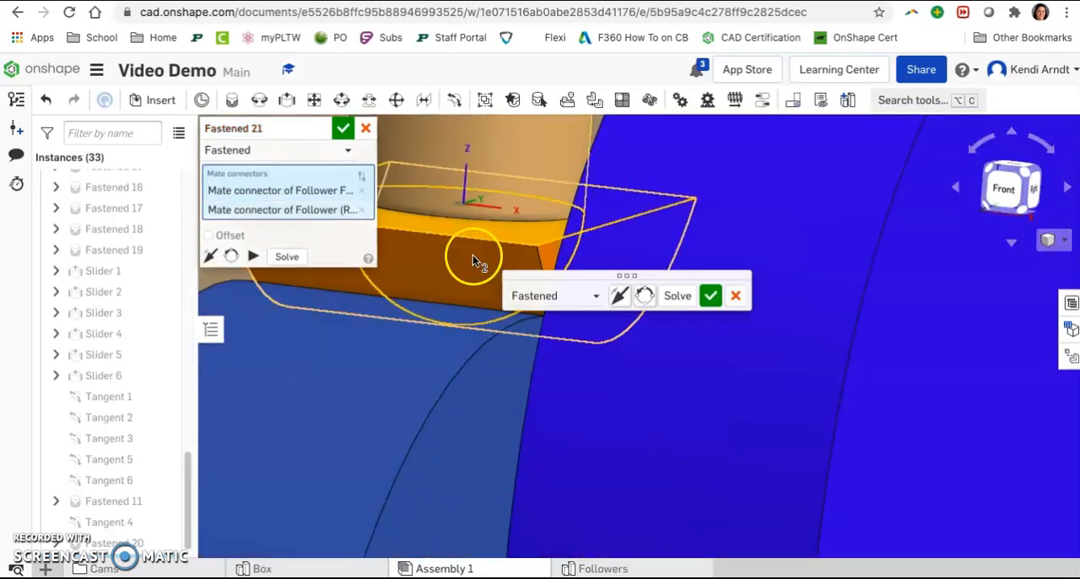
left_click(707, 296)
Step: Fasten a third follower foot by its flat face centre to the rounded end of the follower above the large dark blue cam
scroll(795, 373, "down", 6)
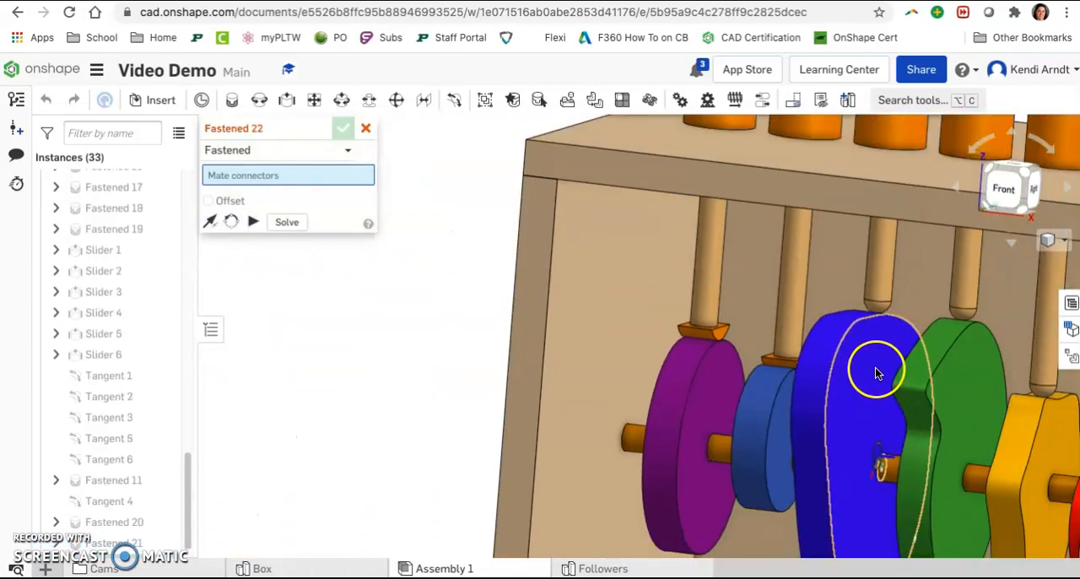
middle_click_drag(875, 369, 619, 337)
middle_click_drag(858, 389, 641, 340)
scroll(937, 418, "down", 1)
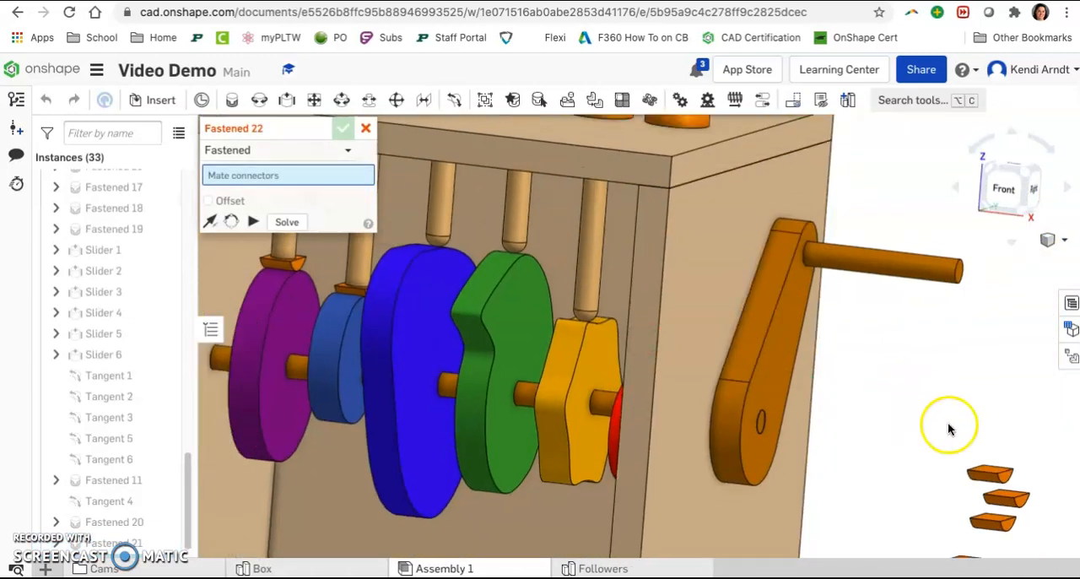
scroll(947, 428, "up", 8)
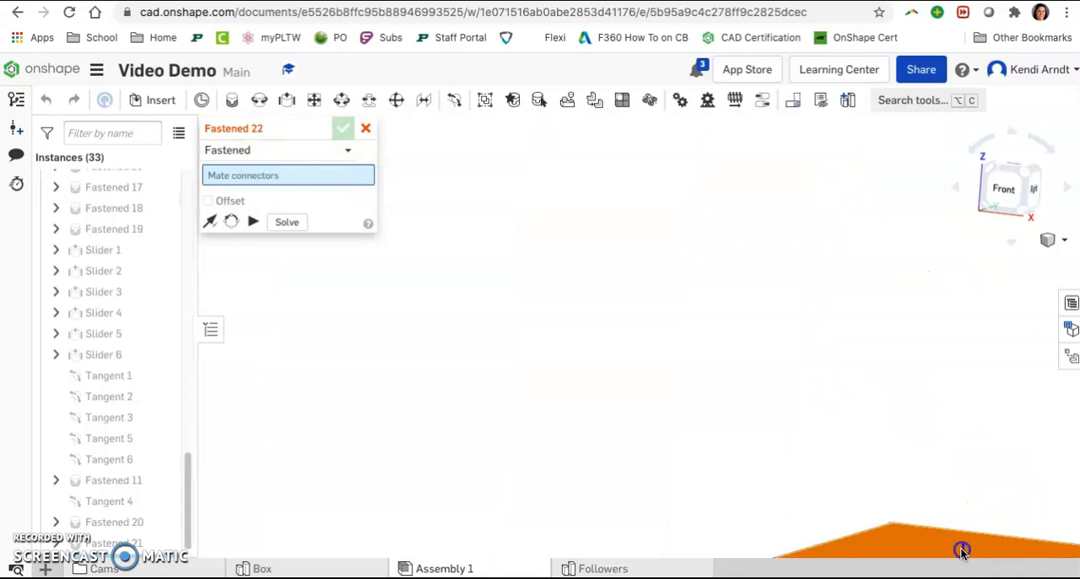
left_click(962, 553)
scroll(962, 553, "down", 8)
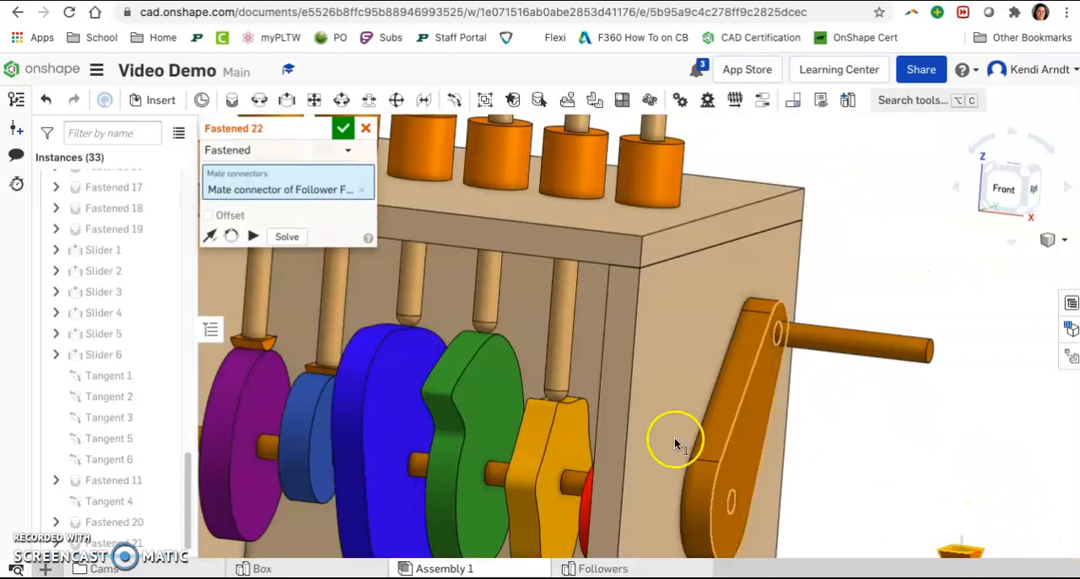
left_click(408, 317)
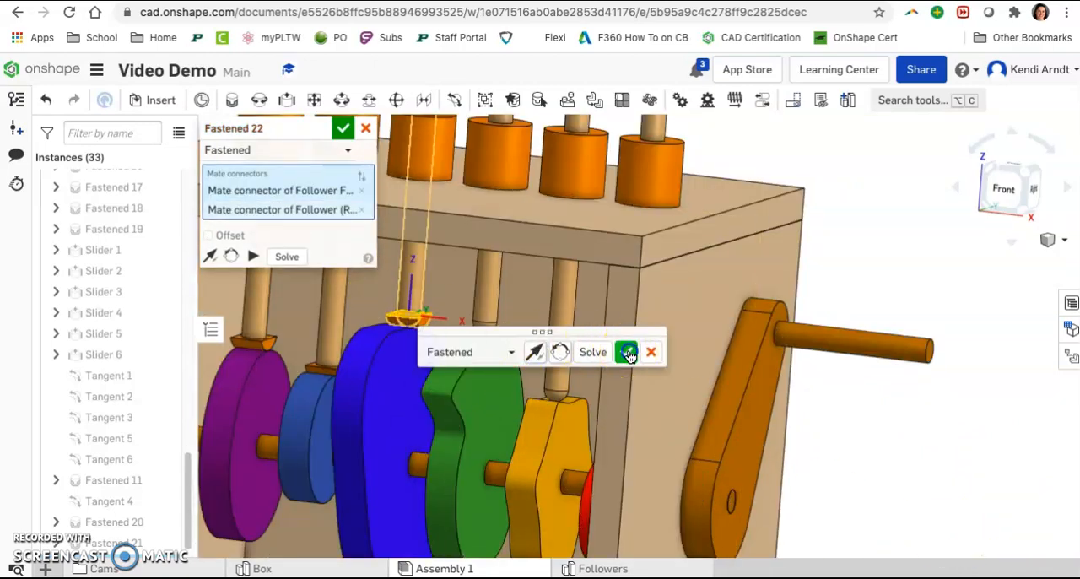
left_click(628, 353)
Step: Add a Fastened mate joining a fourth follower foot's flat face centre to the lower end of the follower above the green cam
scroll(815, 397, "down", 5)
scroll(919, 443, "up", 10)
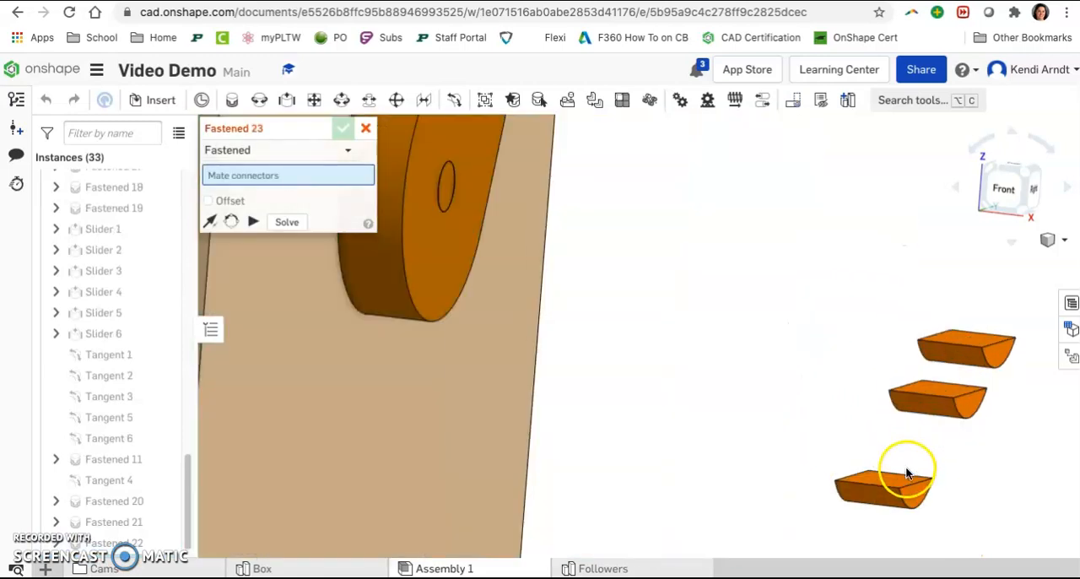
scroll(894, 494, "up", 4)
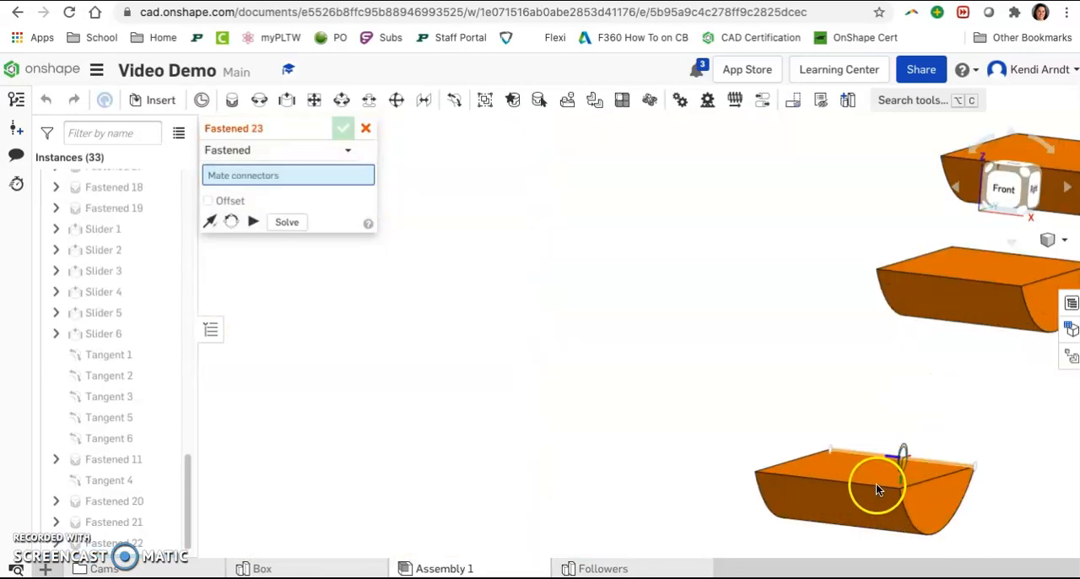
left_click(878, 477)
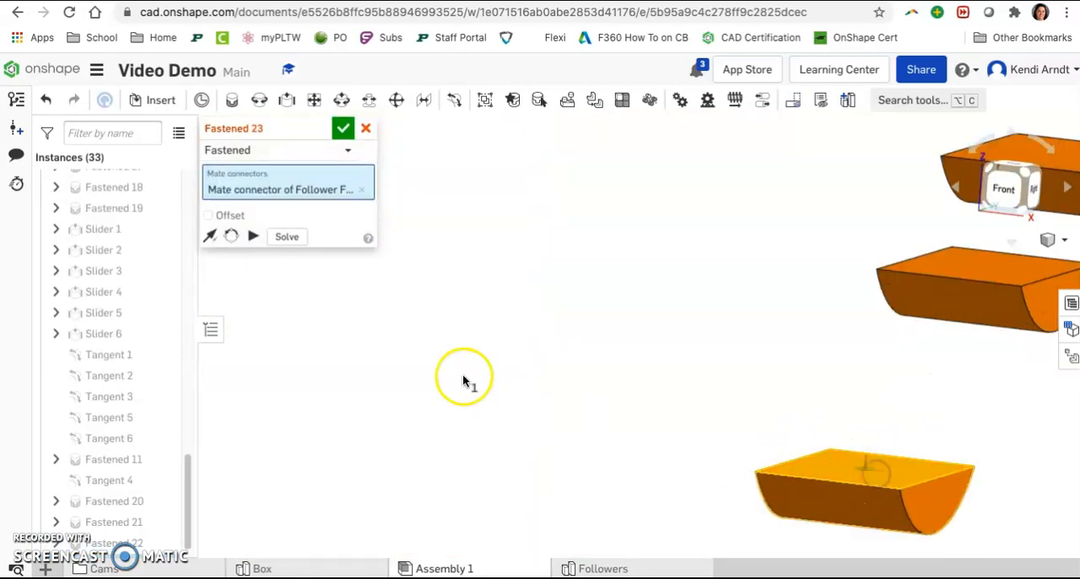
scroll(447, 359, "down", 5)
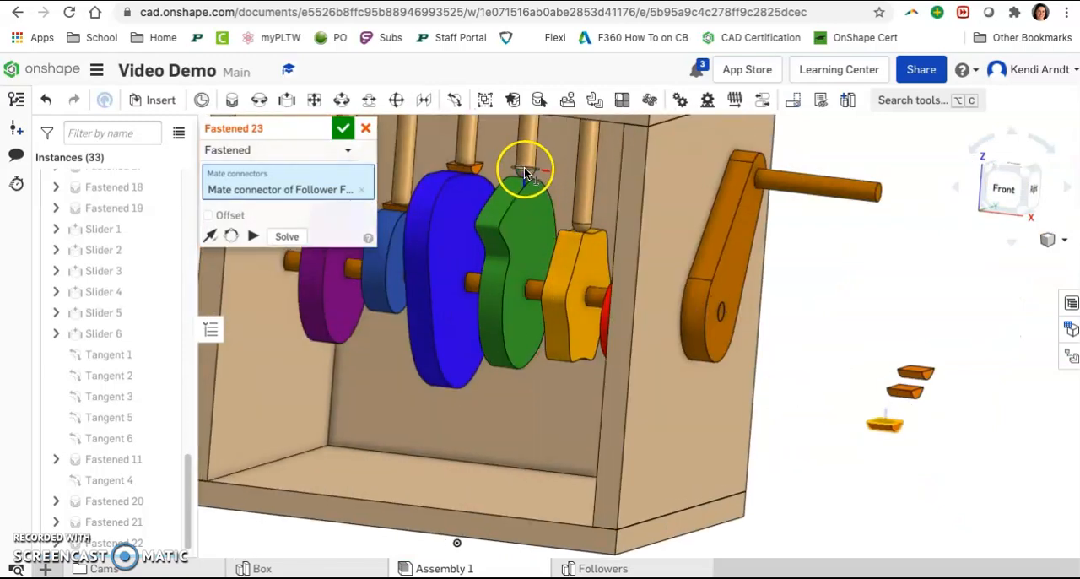
left_click(525, 173)
left_click(742, 203)
Step: Fasten a fifth follower foot by its flat face centre to the rounded end of the follower above the yellow cam
scroll(911, 388, "up", 6)
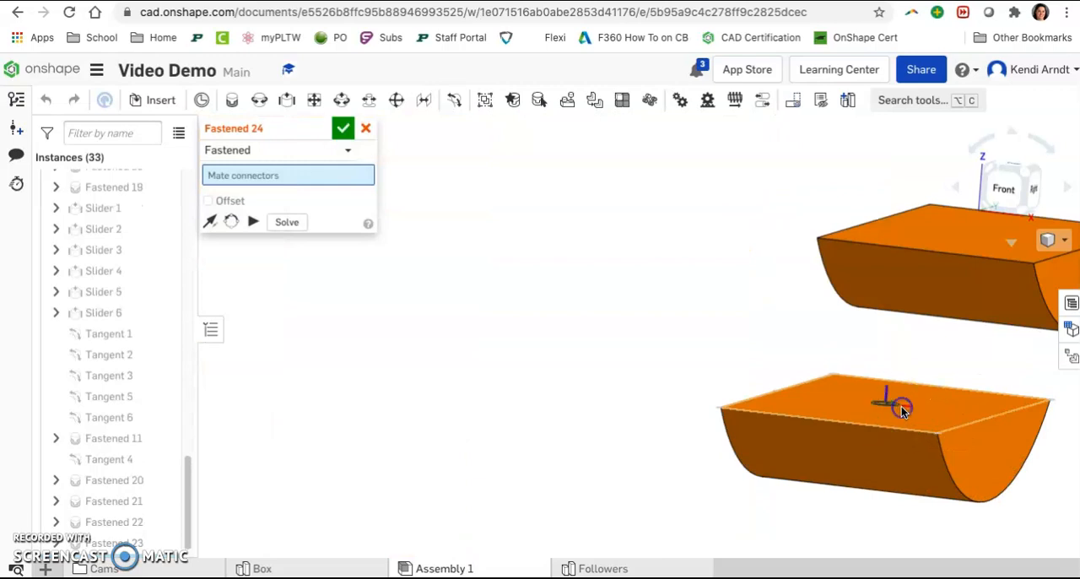
left_click(901, 410)
scroll(898, 409, "down", 3)
scroll(650, 285, "up", 8)
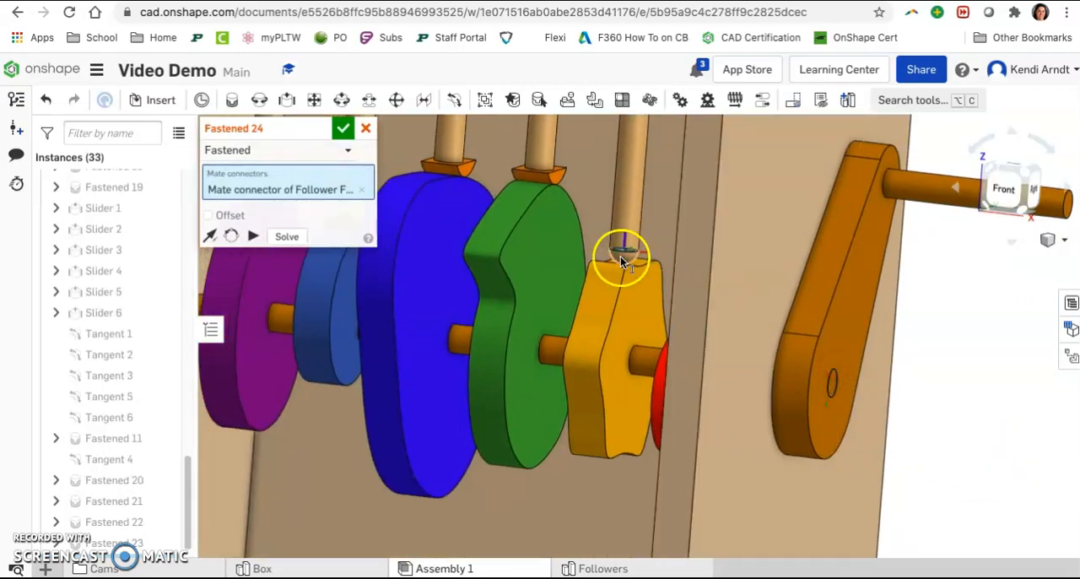
left_click(621, 258)
left_click(837, 291)
Step: Fasten the last follower foot by its flat face centre to the pointed follower above the red cam, and finish adding mates
scroll(846, 295, "down", 2)
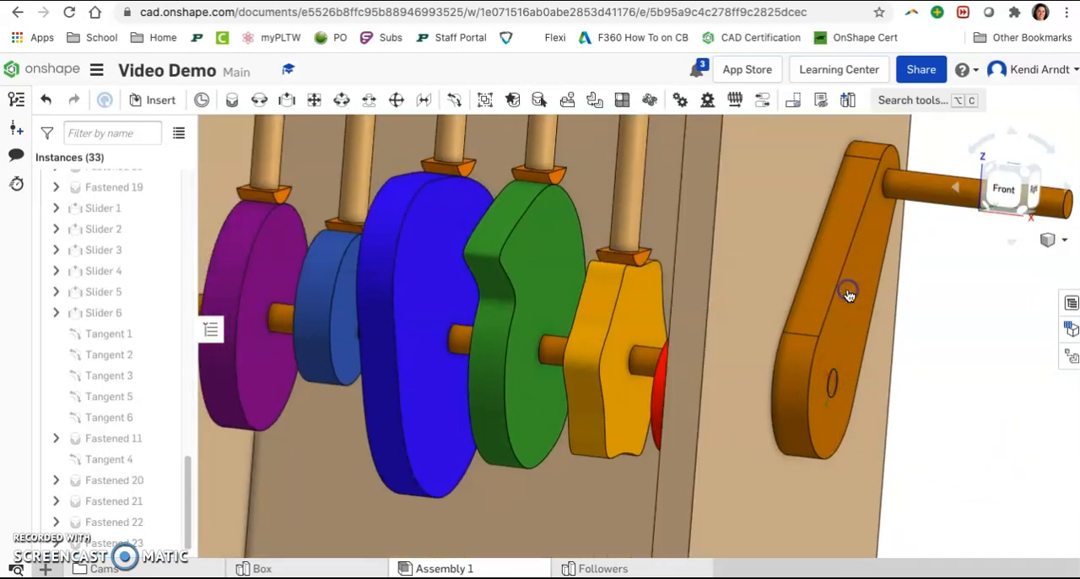
scroll(936, 352, "down", 3)
scroll(738, 297, "up", 5)
scroll(742, 329, "up", 4)
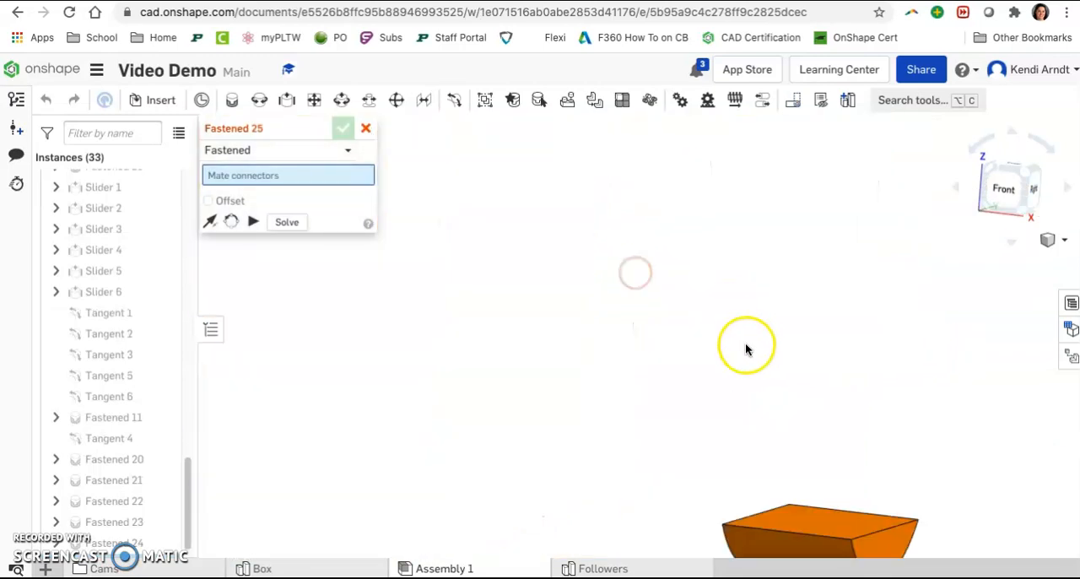
scroll(569, 328, "down", 6)
right_click_drag(591, 324, 700, 318)
scroll(557, 274, "up", 5)
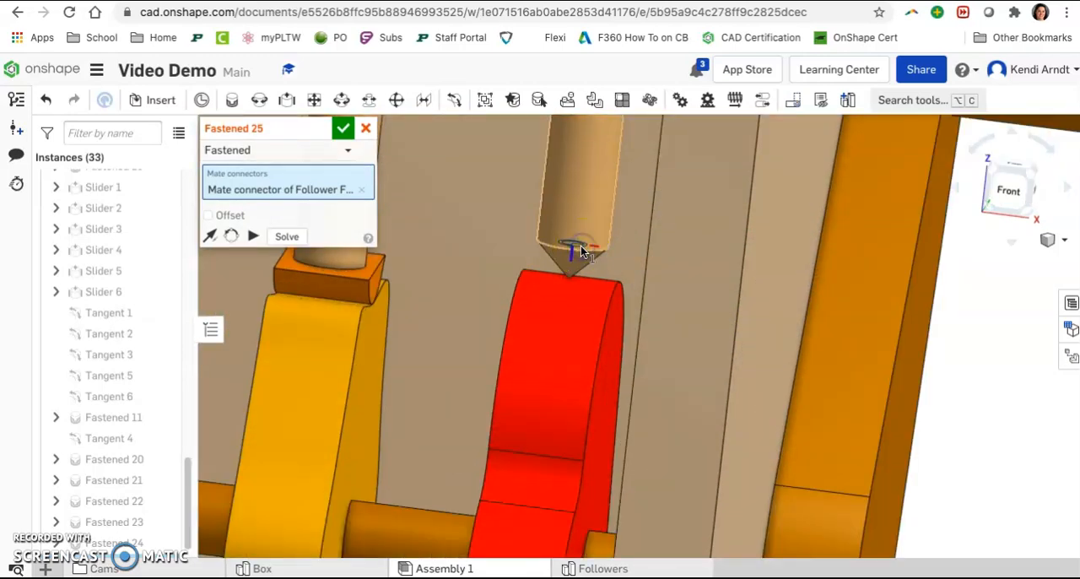
left_click(581, 245)
left_click(802, 281)
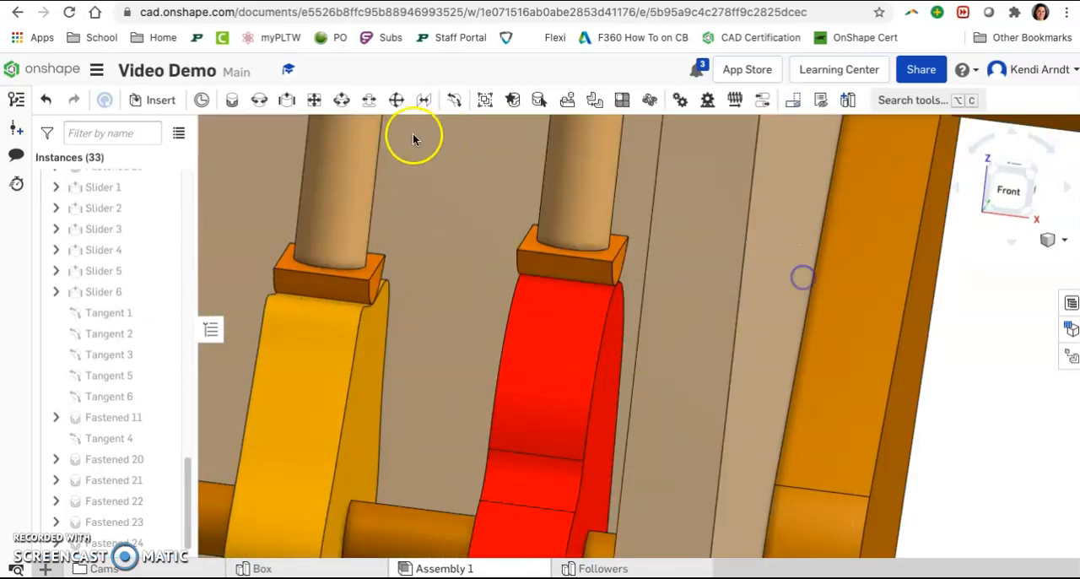
key("Escape")
Step: Animate the Revolute 1 mate from 0 to 360 deg in 100 steps with Loop playback and watch the cams and followers
scroll(515, 248, "down", 10)
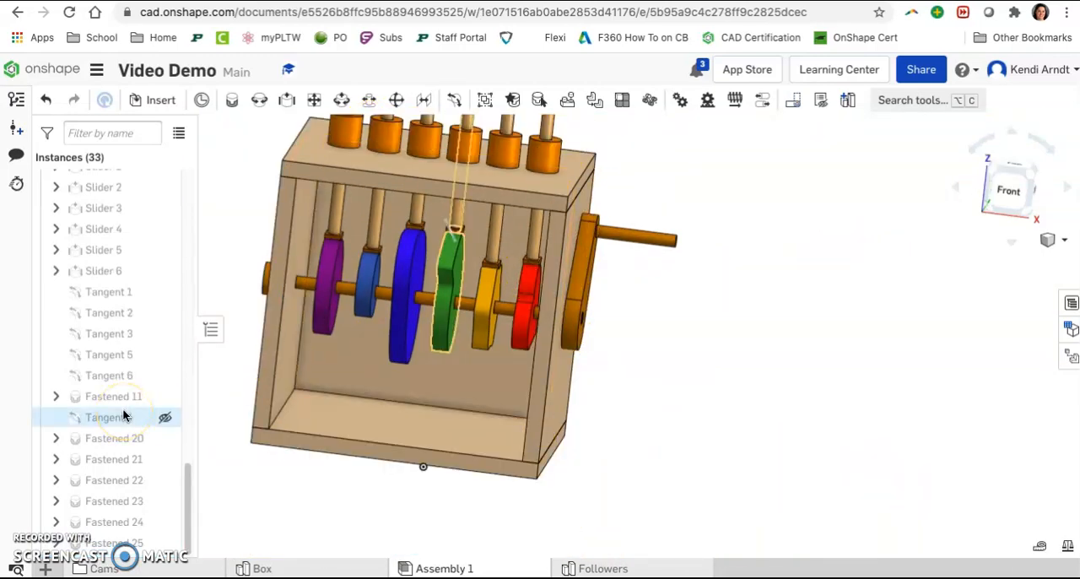
scroll(119, 396, "up", 10)
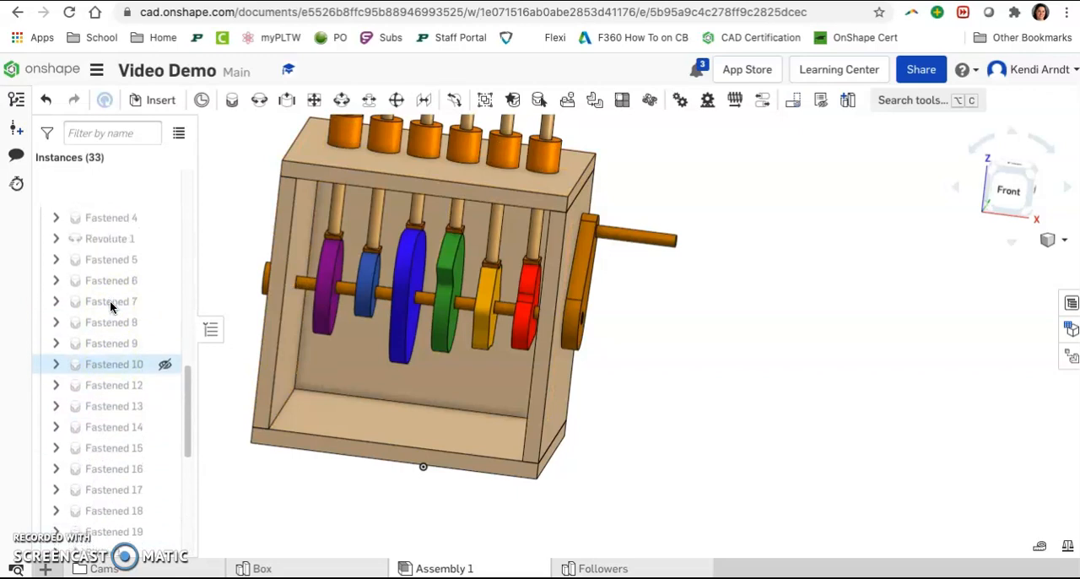
right_click(109, 256)
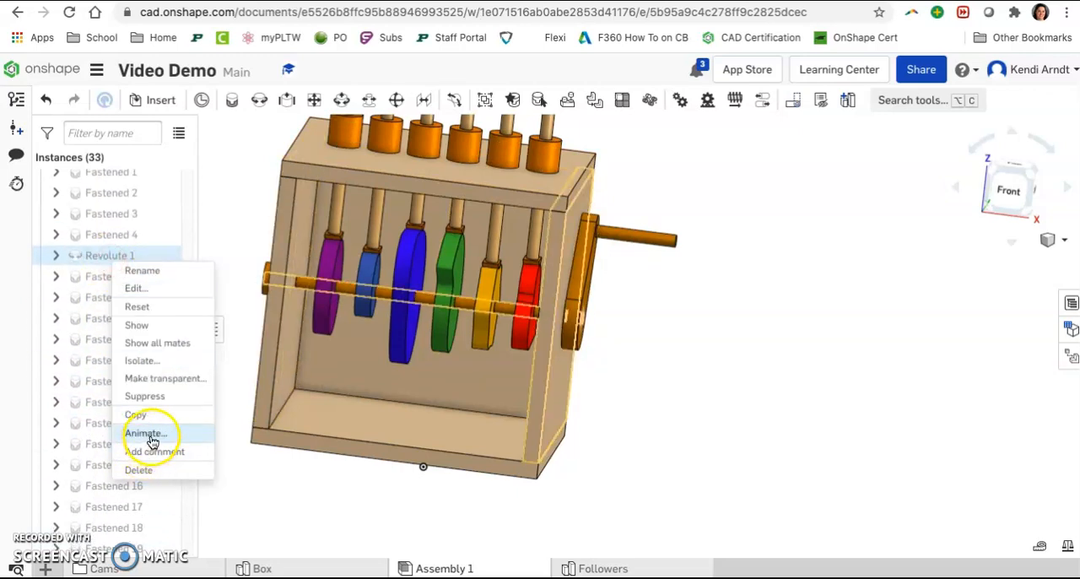
left_click(149, 434)
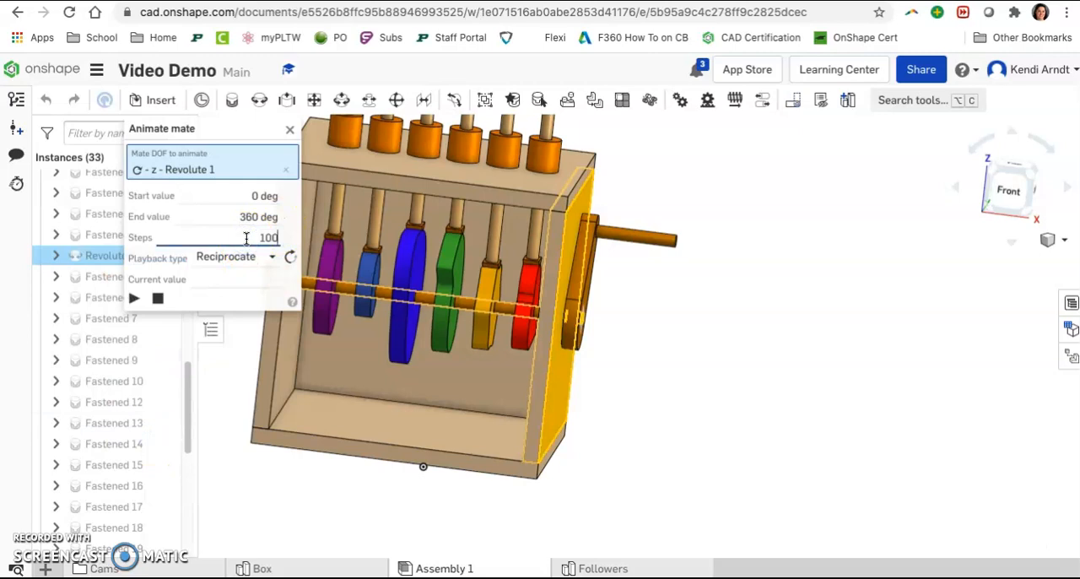
left_click(255, 256)
left_click(230, 326)
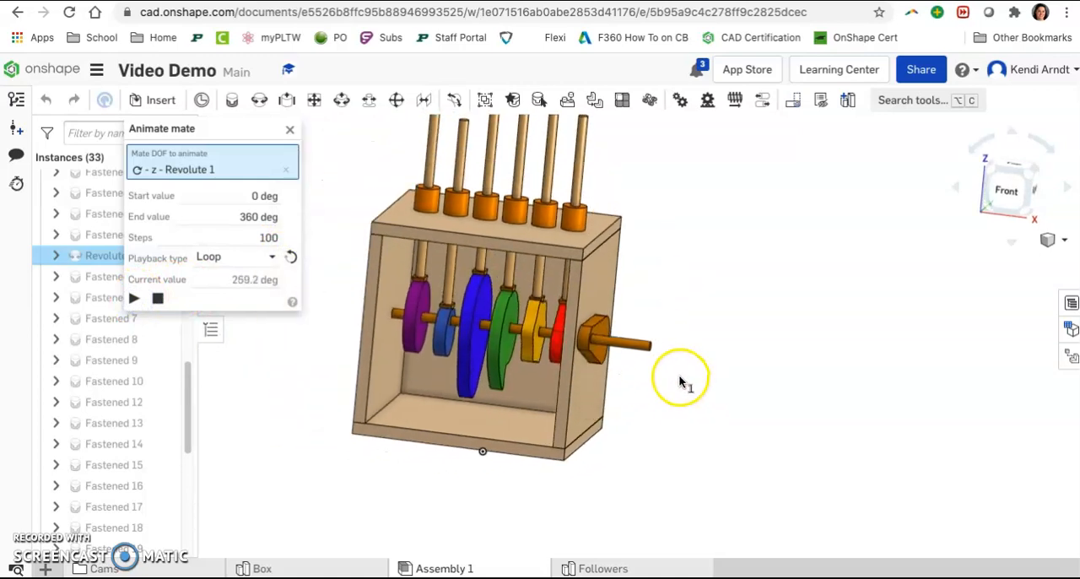
right_click_drag(700, 337, 727, 373)
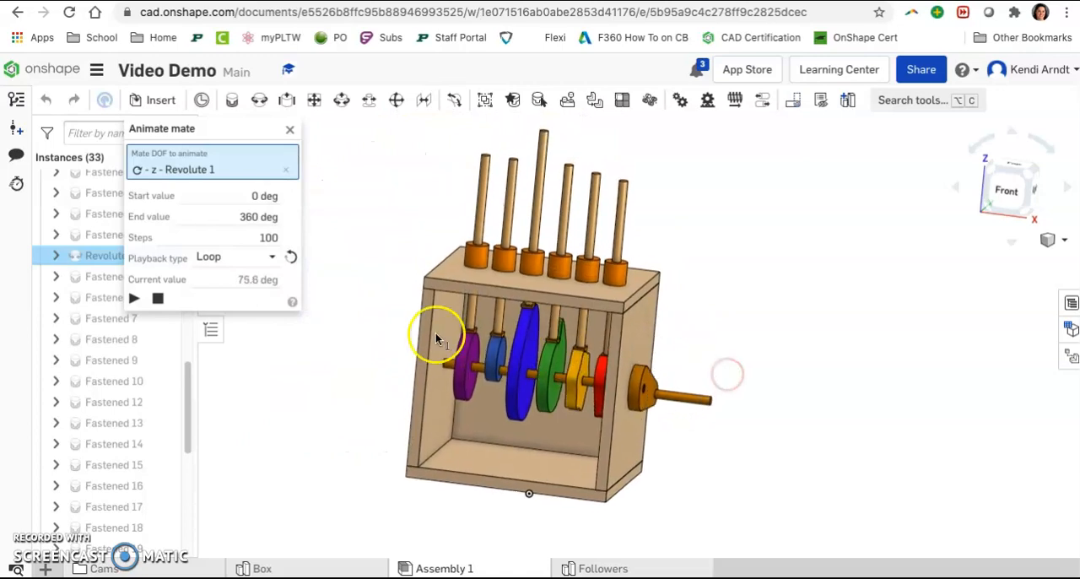